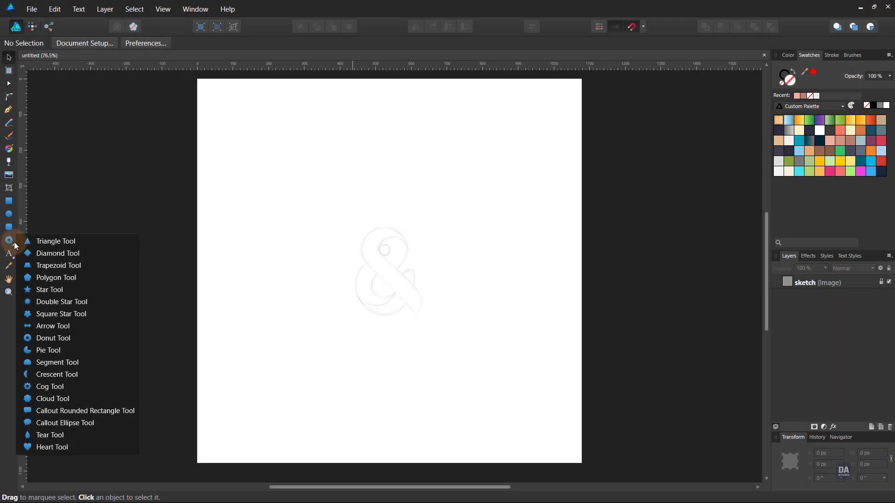
Step: Draw a 167.3 px donut ring over the sketch's lower bowl
{"action": "left_click", "coordinate": [81, 338]}
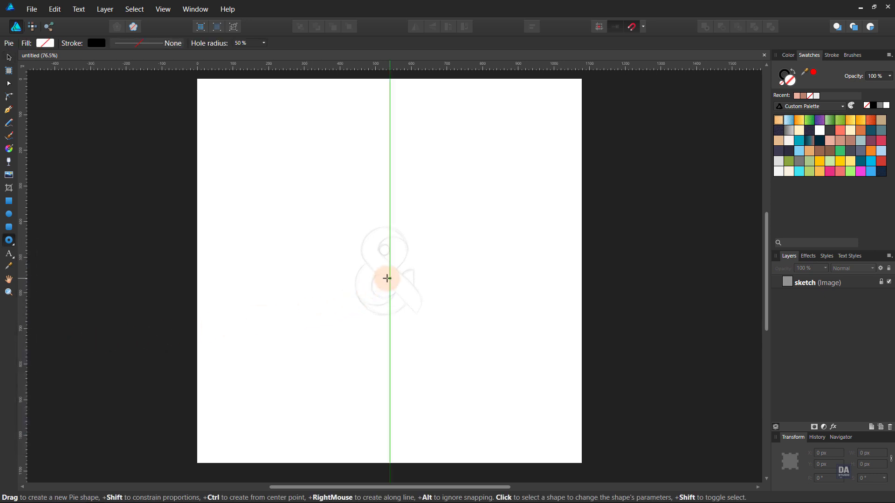
{"action": "scroll", "coordinate": [380, 282], "scroll_direction": "up", "scroll_amount": 5}
{"action": "scroll", "coordinate": [387, 276], "scroll_direction": "up", "scroll_amount": 1}
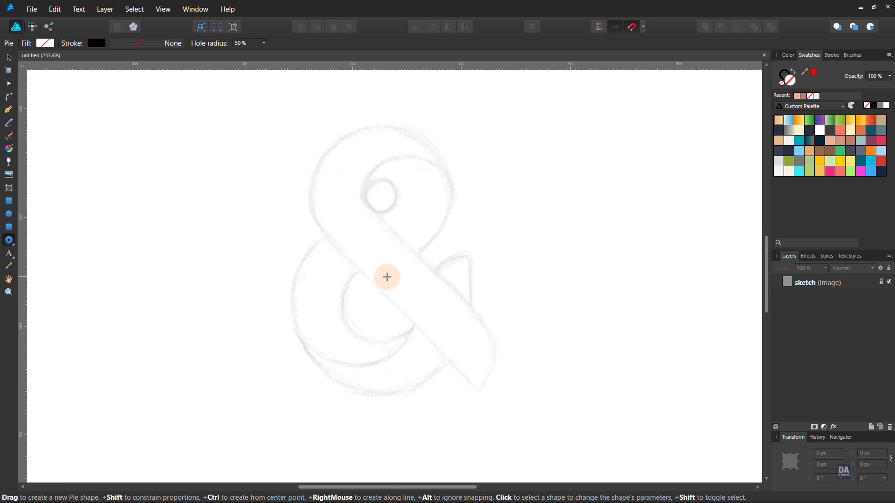
{"action": "scroll", "coordinate": [386, 277], "scroll_direction": "up", "scroll_amount": 1}
{"action": "left_click_drag", "start_coordinate": [387, 277], "coordinate": [341, 289]}
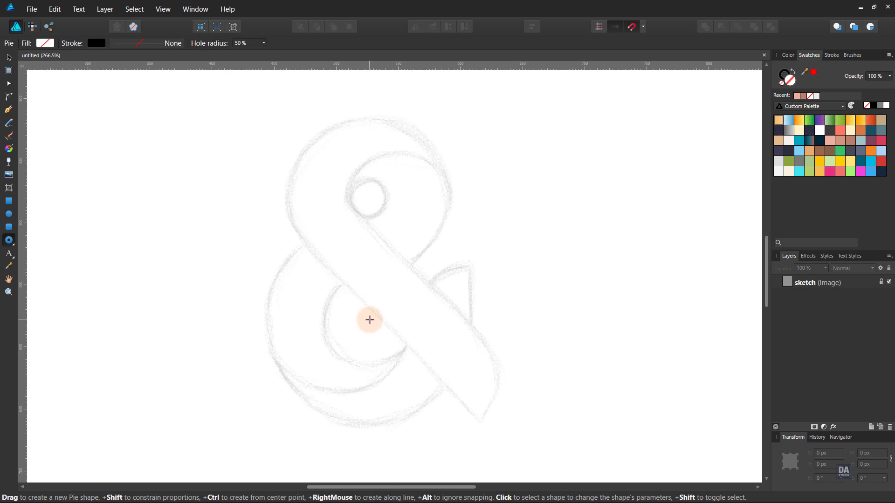
{"action": "left_click_drag", "start_coordinate": [370, 320], "coordinate": [519, 424]}
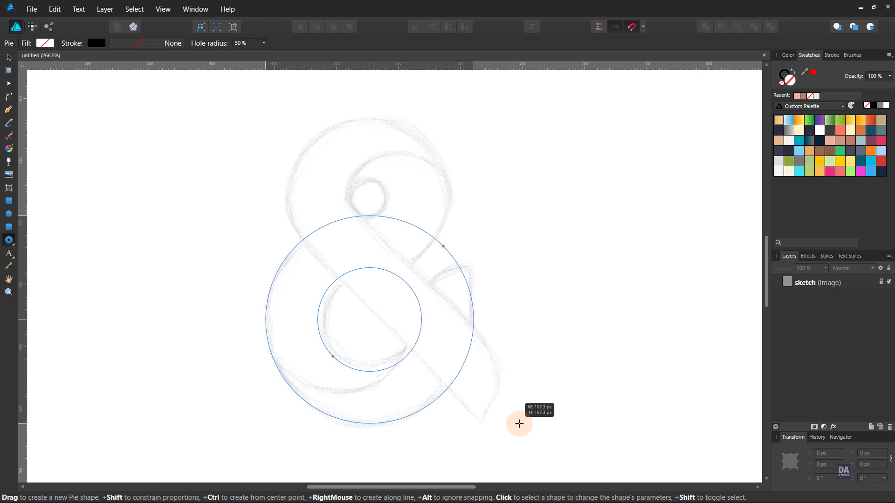
{"action": "left_click_drag", "start_coordinate": [519, 423], "coordinate": [519, 424]}
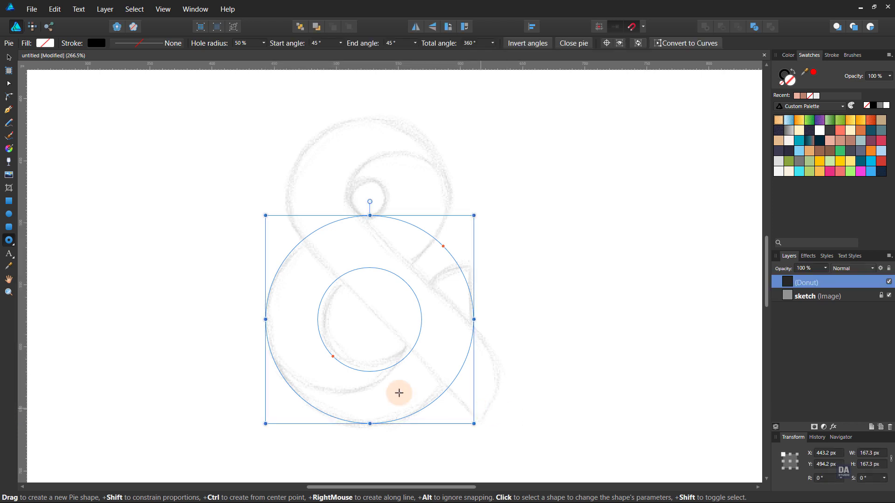
Step: Make the donut a black outline and shrink its hole radius to 45%
{"action": "left_click", "coordinate": [794, 77]}
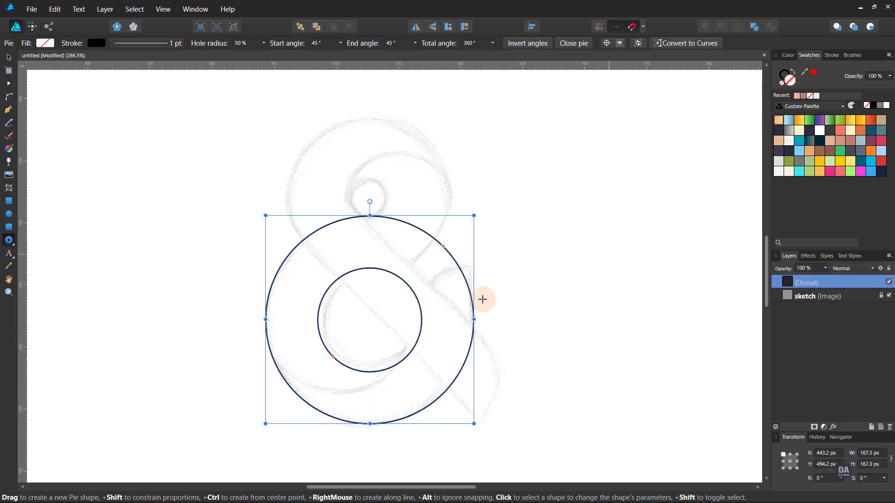
{"action": "scroll", "coordinate": [372, 360], "scroll_direction": "up", "scroll_amount": 1}
{"action": "scroll", "coordinate": [371, 360], "scroll_direction": "up", "scroll_amount": 1}
{"action": "left_click_drag", "start_coordinate": [315, 358], "coordinate": [317, 349]}
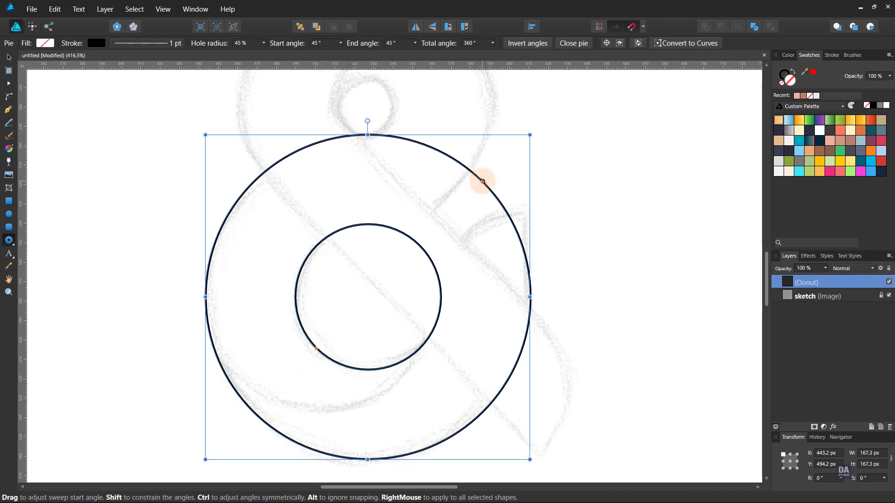
Step: Open the ring into a 237.5° arc running from 122.5° to 0°
{"action": "left_click_drag", "start_coordinate": [482, 181], "coordinate": [288, 173]}
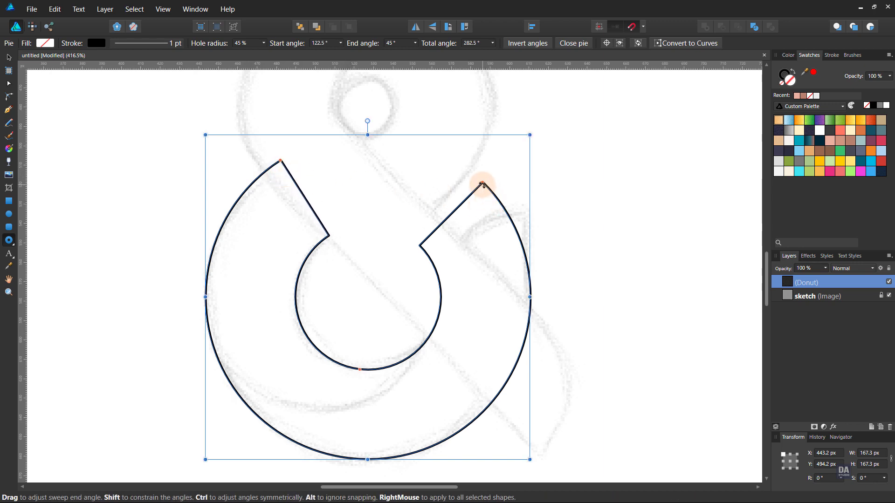
{"action": "mouse_move", "coordinate": [482, 183]}
{"action": "left_mouse_down"}
{"action": "mouse_move", "coordinate": [511, 238]}
{"action": "mouse_move", "coordinate": [525, 299]}
{"action": "left_mouse_up"}
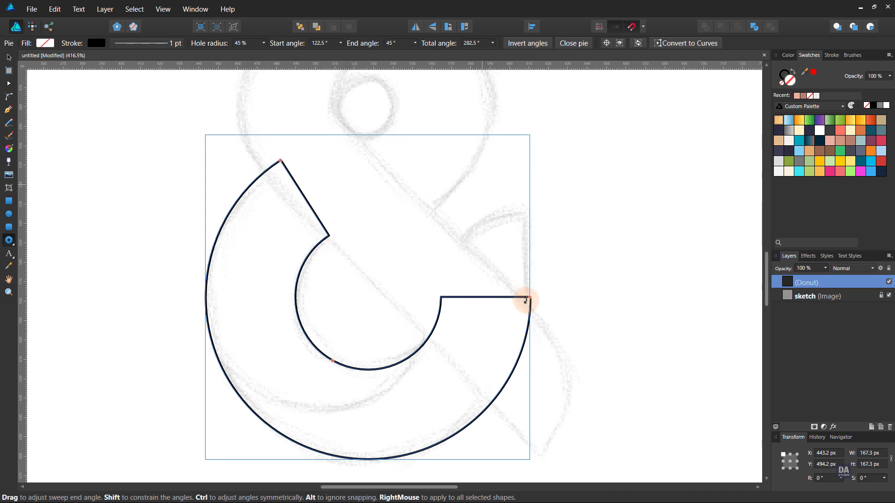
{"action": "left_click_drag", "start_coordinate": [524, 303], "coordinate": [525, 302]}
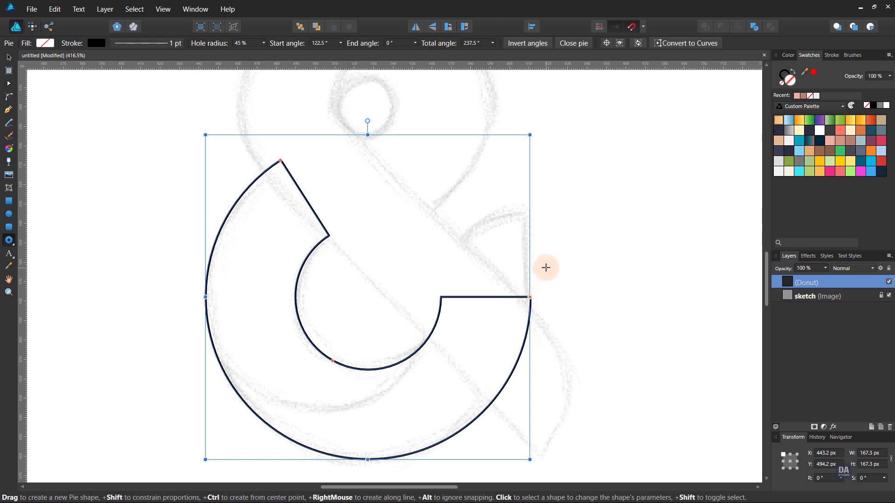
{"action": "left_click", "coordinate": [546, 268]}
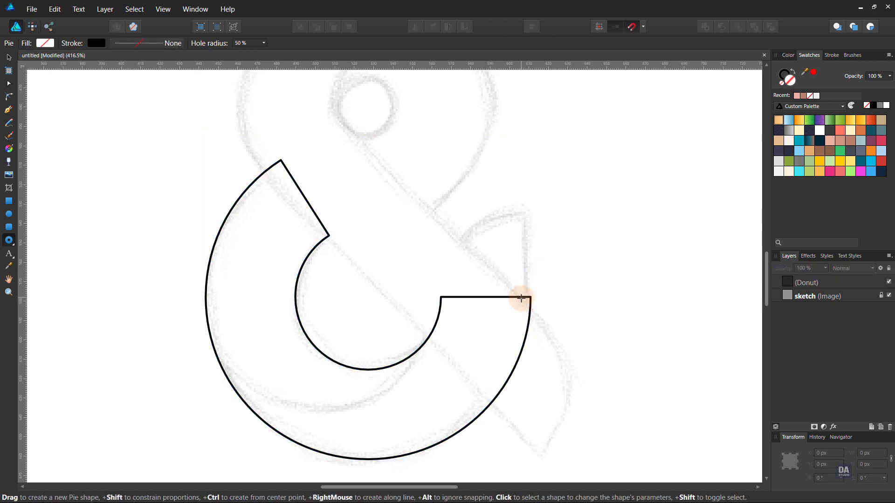
{"action": "left_click", "coordinate": [521, 298]}
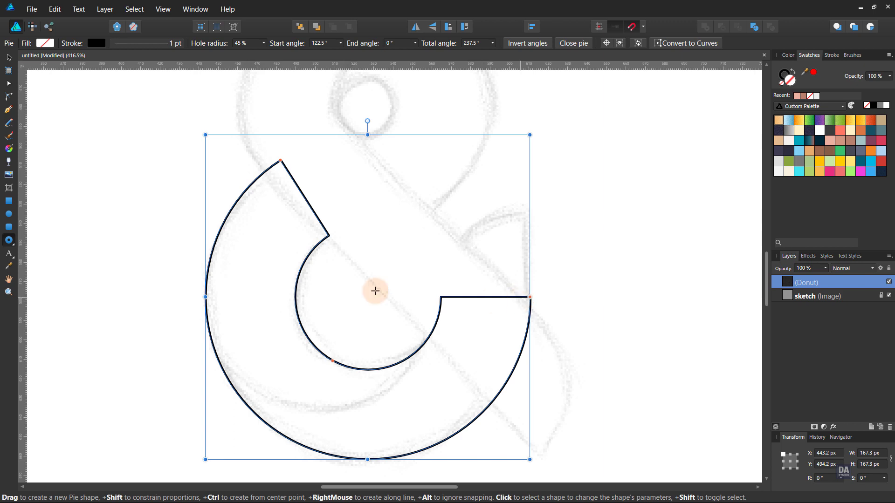
Step: Draw a black-outlined 46 px square above the arc's right end
{"action": "left_click", "coordinate": [13, 205]}
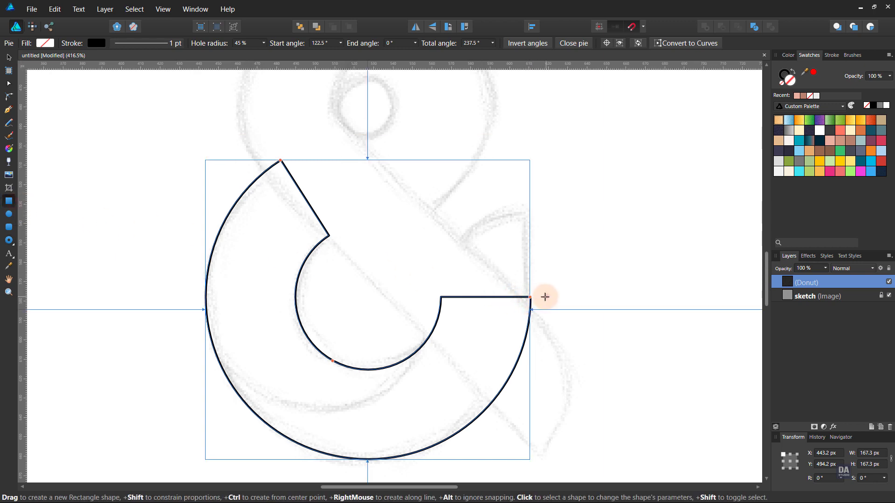
{"action": "left_click", "coordinate": [545, 297]}
{"action": "left_click_drag", "start_coordinate": [530, 297], "coordinate": [440, 209]}
{"action": "left_click", "coordinate": [797, 71]}
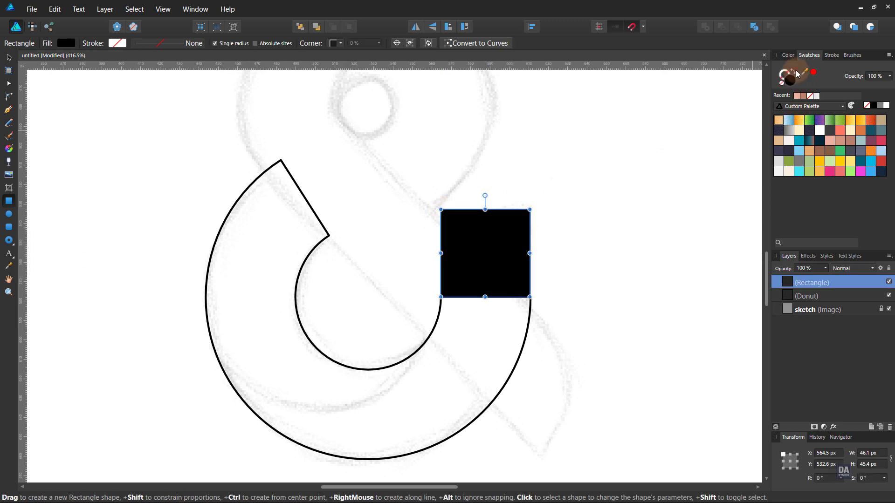
{"action": "left_click", "coordinate": [596, 250]}
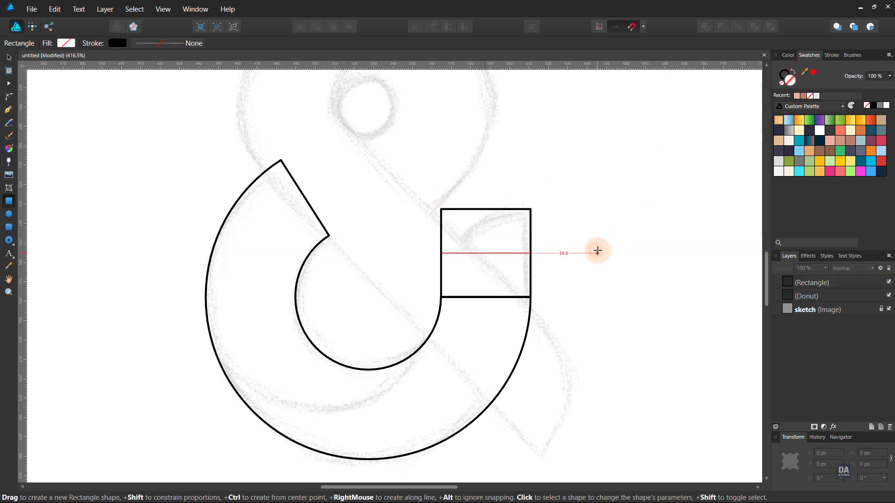
Step: Round the square's top-left corner into a 43 px quarter-circle curve
{"action": "key", "text": "c"}
{"action": "left_click", "coordinate": [531, 237]}
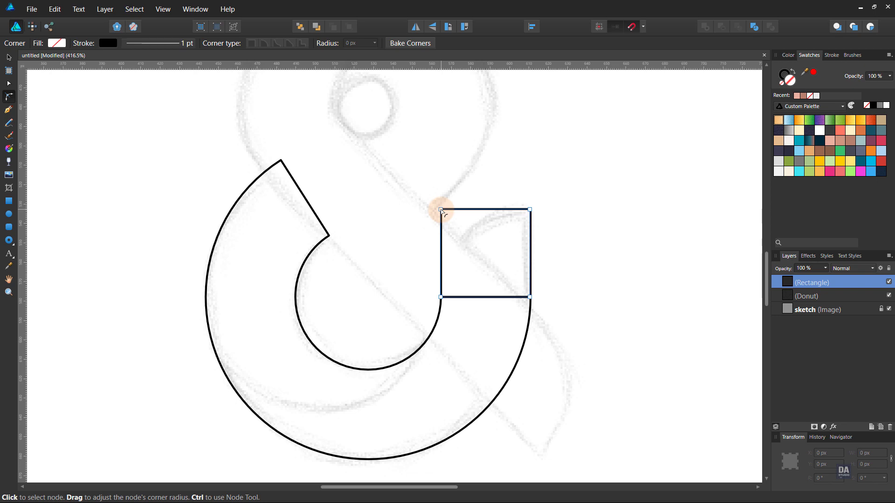
{"action": "left_click_drag", "start_coordinate": [441, 211], "coordinate": [540, 284]}
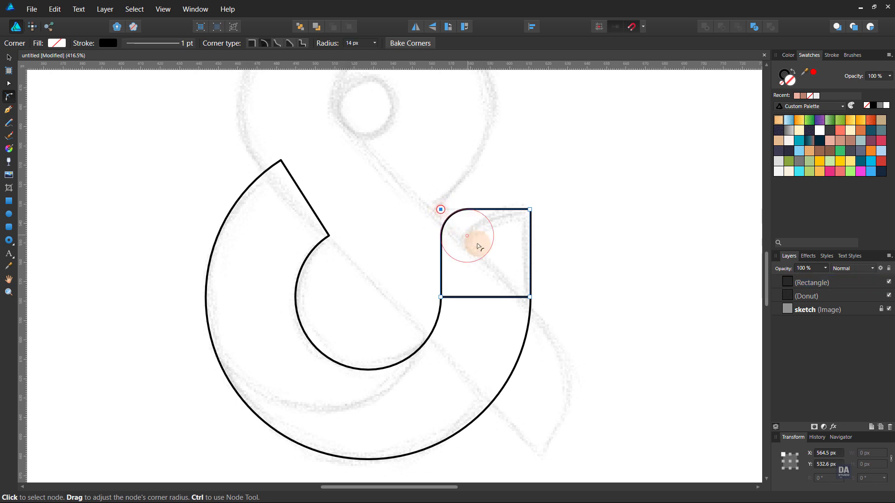
{"action": "left_click_drag", "start_coordinate": [540, 285], "coordinate": [542, 285]}
{"action": "left_click", "coordinate": [543, 285]}
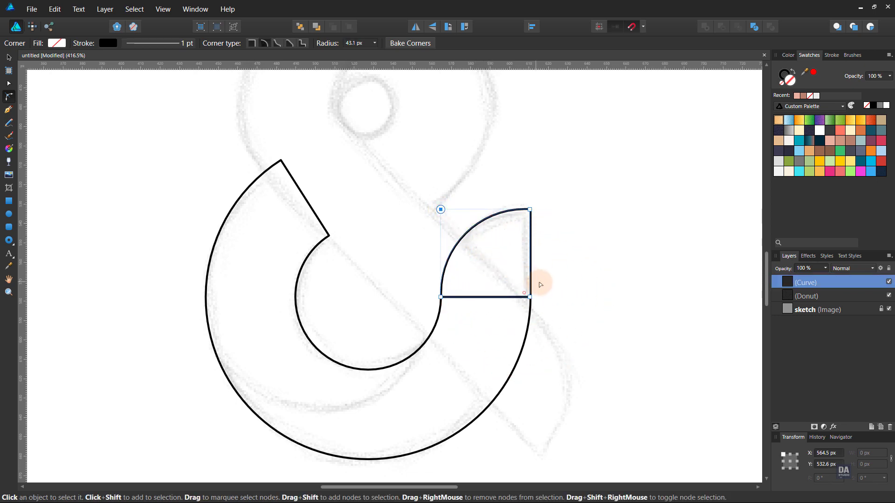
{"action": "left_click", "coordinate": [553, 286]}
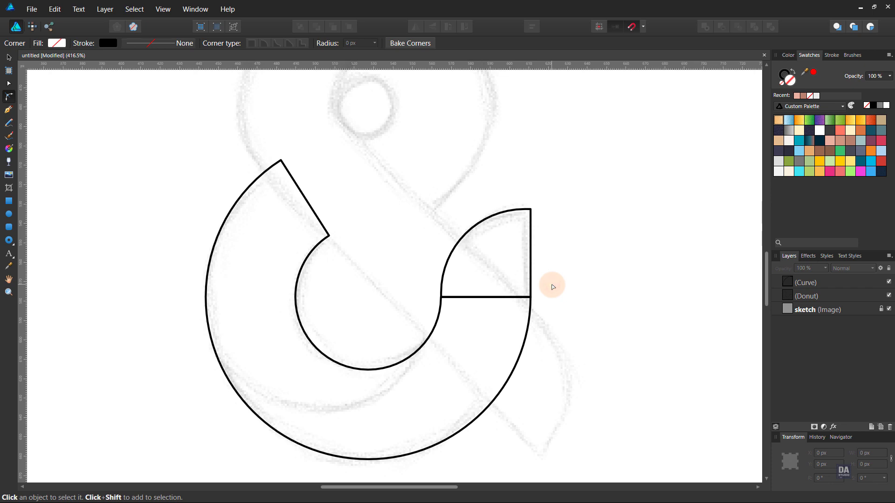
Step: Give the arc and quarter-circle a solid black fill instead of an outline
{"action": "key", "text": "m"}
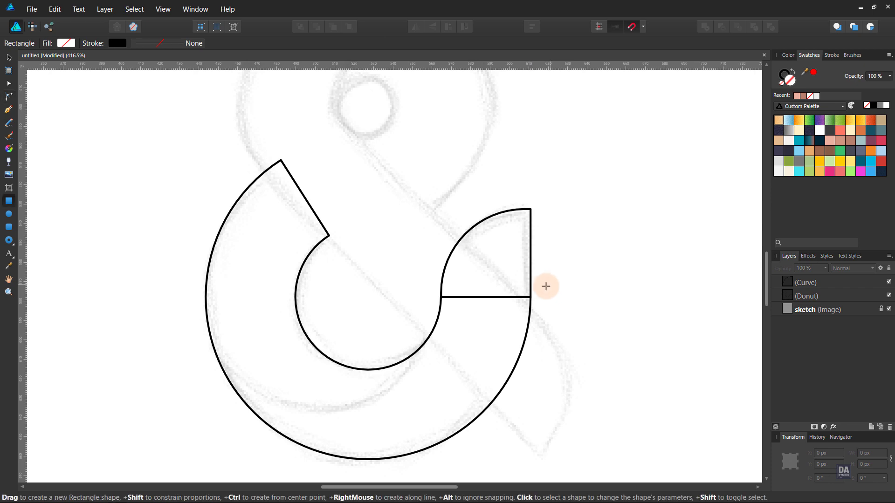
{"action": "key", "text": "v"}
{"action": "left_click", "coordinate": [527, 297]}
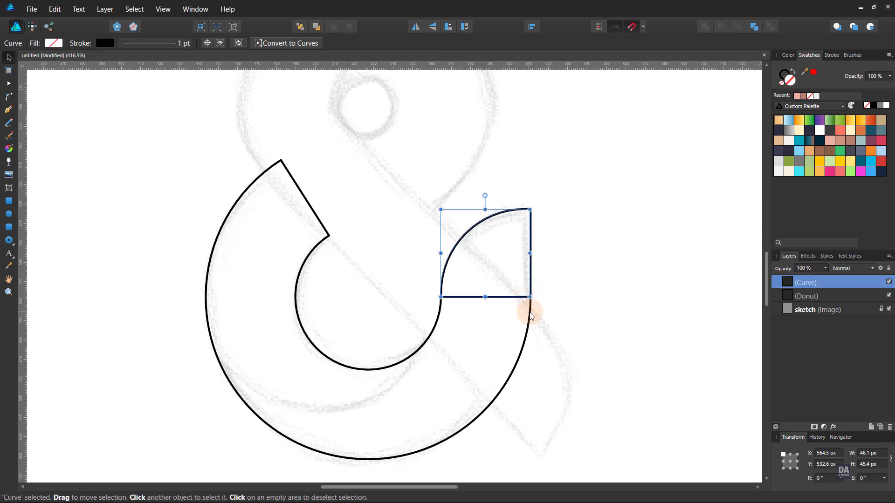
{"action": "left_click", "coordinate": [532, 316], "text": "shift"}
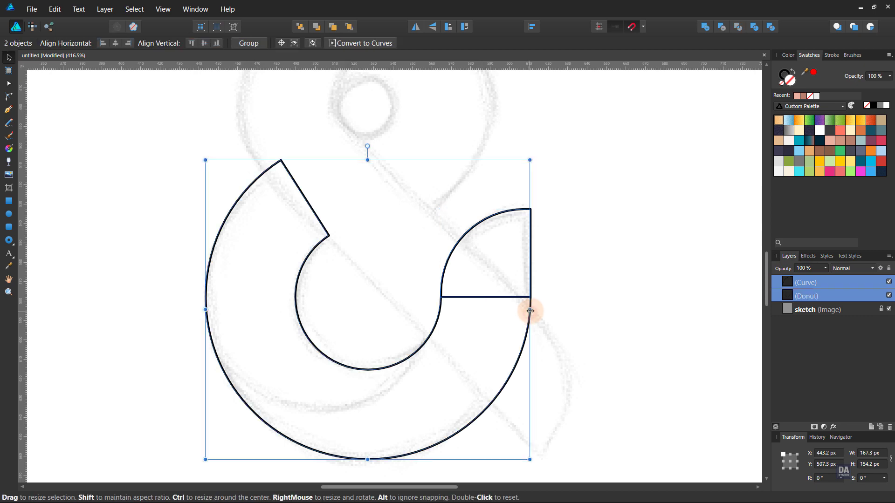
{"action": "left_click", "coordinate": [797, 74]}
{"action": "left_click", "coordinate": [541, 228]}
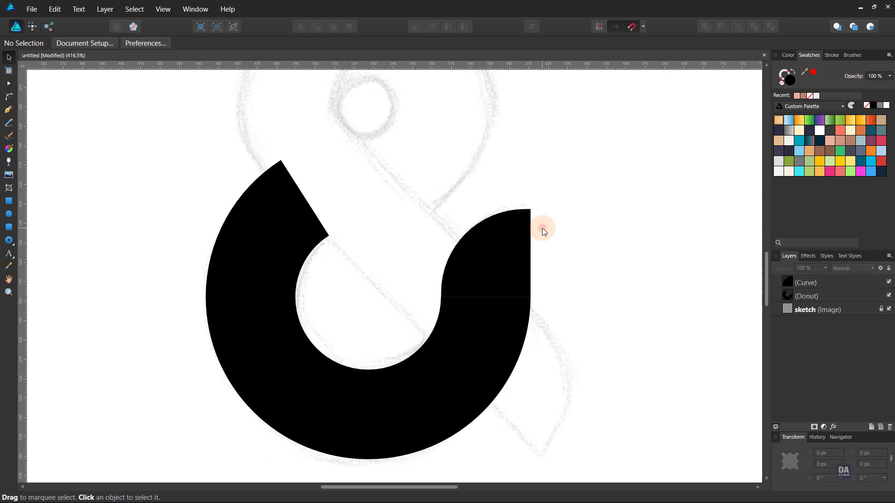
Step: Merge both shapes with Add, fill the result salmon, and hide its layer
{"action": "left_click", "coordinate": [522, 256]}
{"action": "left_click", "coordinate": [505, 351], "text": "shift"}
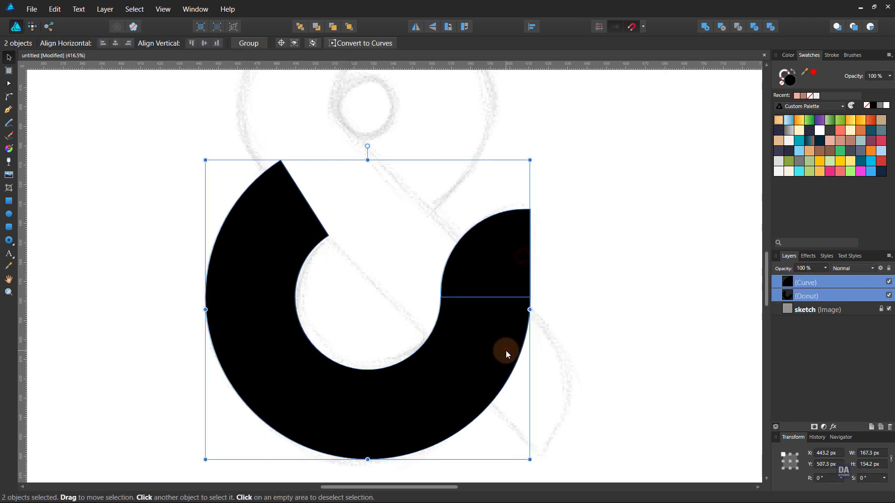
{"action": "left_click", "coordinate": [707, 30]}
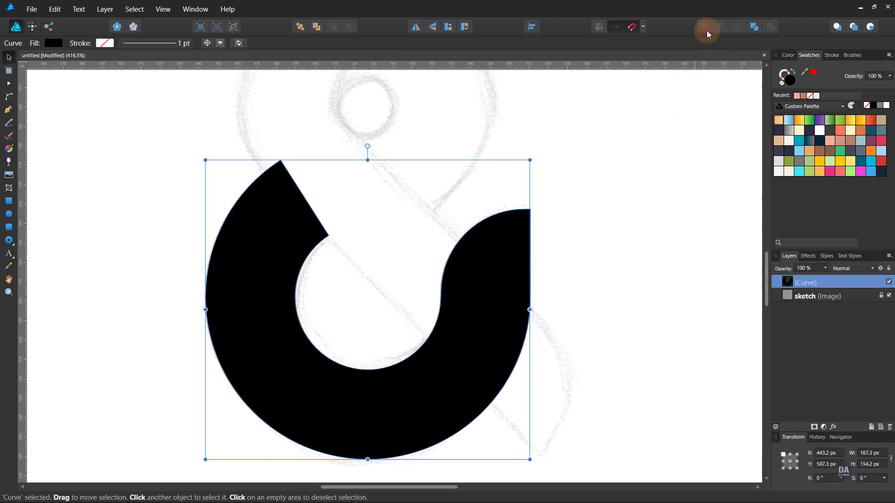
{"action": "left_click", "coordinate": [840, 140]}
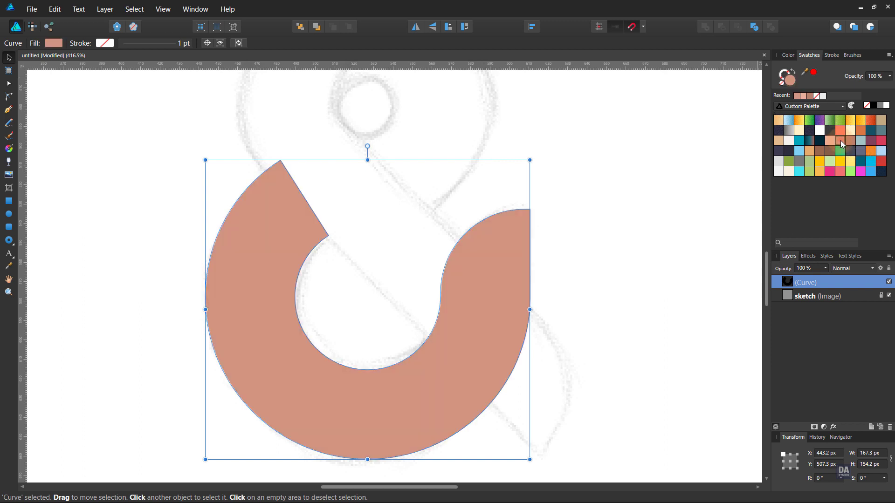
{"action": "left_click", "coordinate": [677, 254]}
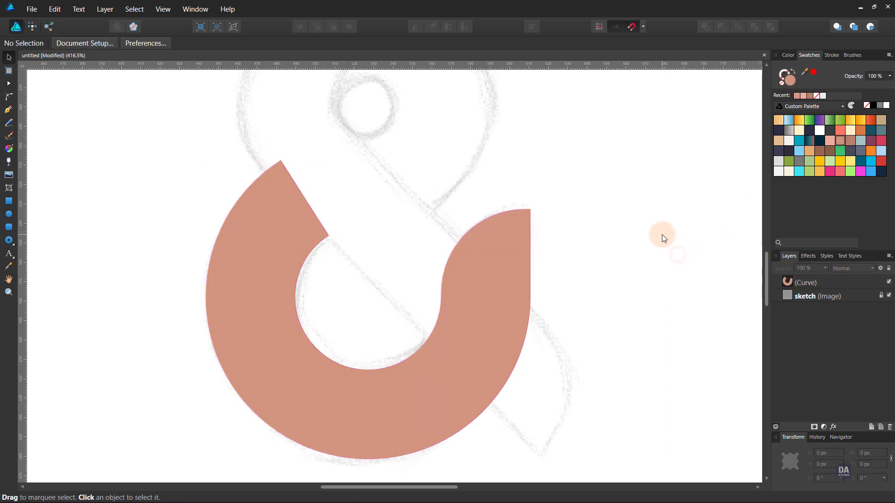
{"action": "left_click", "coordinate": [889, 283]}
Step: Draw a 128.3 px donut centred on the sketch's upper loop
{"action": "key", "text": "z"}
{"action": "scroll", "coordinate": [373, 190], "scroll_direction": "up", "scroll_amount": 3}
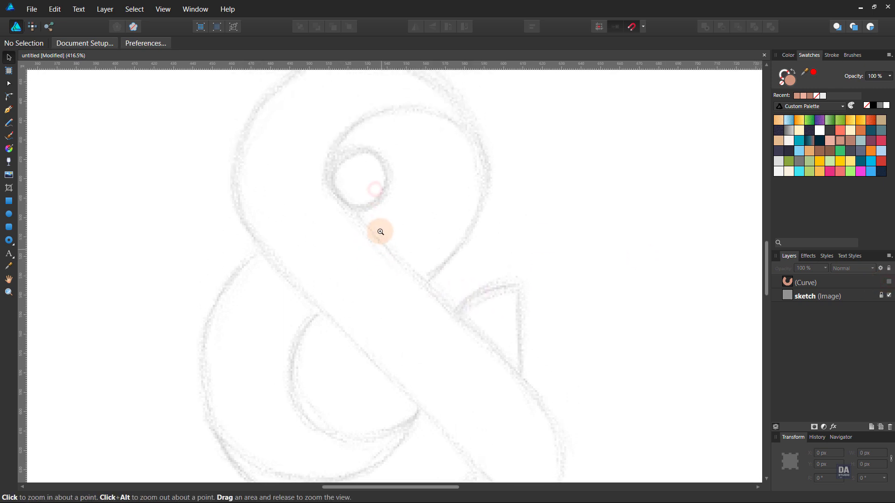
{"action": "left_click", "coordinate": [380, 232], "text": "alt"}
{"action": "left_click_drag", "start_coordinate": [325, 178], "coordinate": [317, 206]}
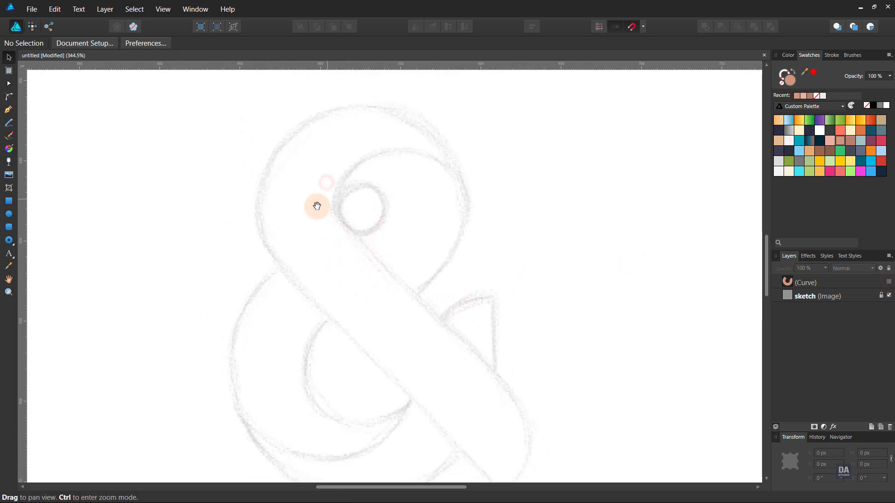
{"action": "left_click", "coordinate": [8, 241]}
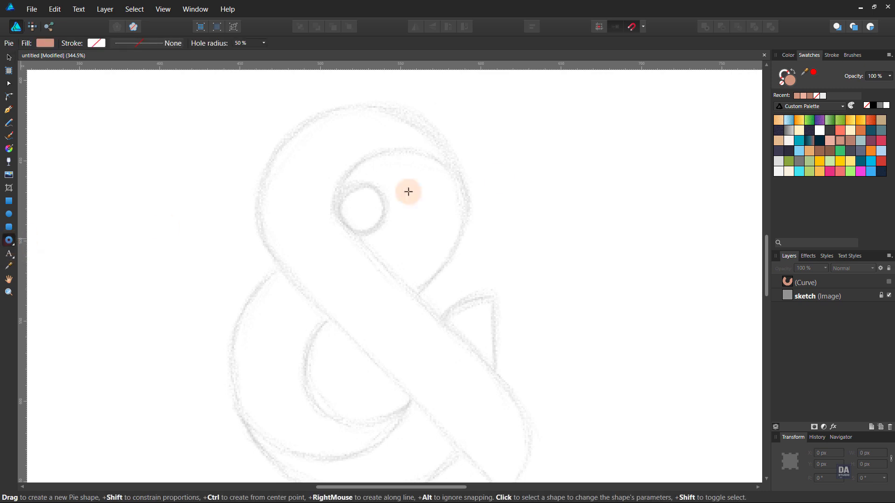
{"action": "left_click", "coordinate": [873, 106]}
{"action": "left_click", "coordinate": [793, 71]}
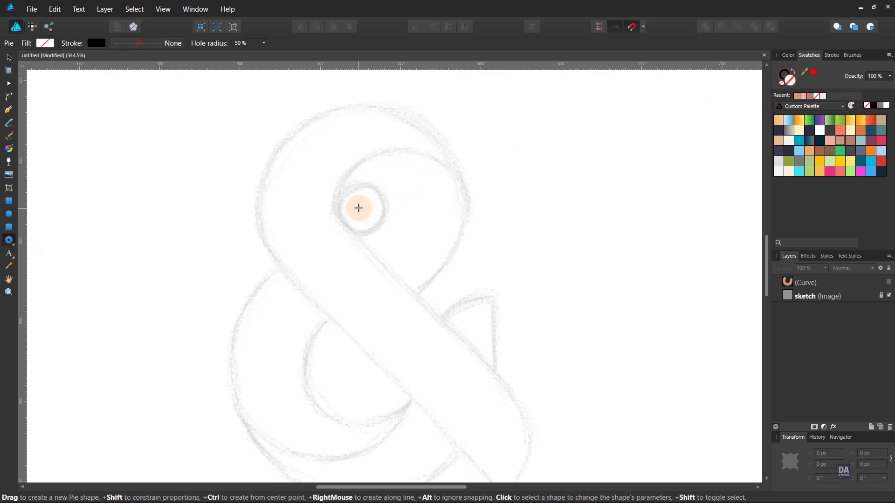
{"action": "left_click_drag", "start_coordinate": [358, 208], "coordinate": [471, 311]}
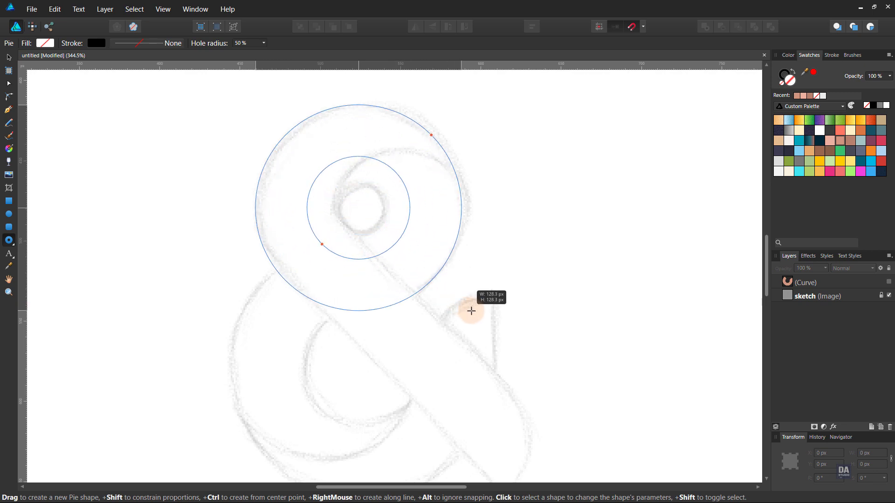
{"action": "left_click_drag", "start_coordinate": [470, 311], "coordinate": [470, 311]}
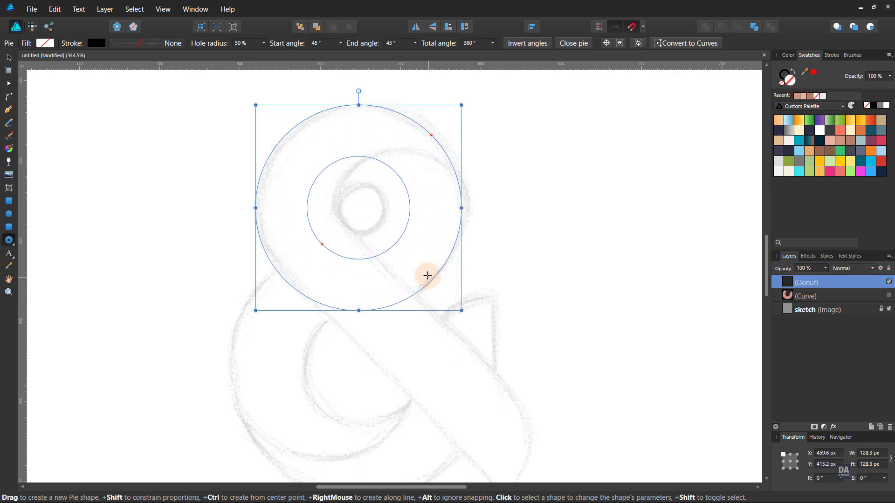
Step: Give the donut a black outline with no fill, nudge it right, and set a 25% hole
{"action": "left_click", "coordinate": [795, 72]}
{"action": "key", "text": "v"}
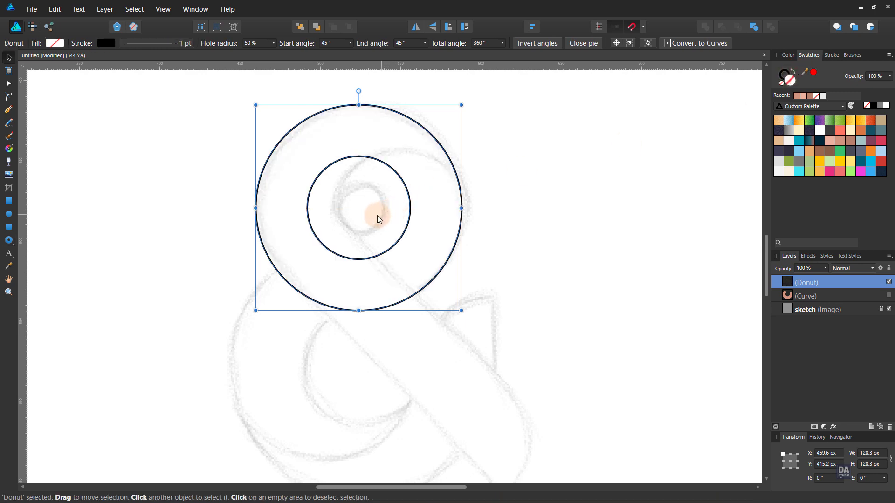
{"action": "left_click_drag", "start_coordinate": [375, 215], "coordinate": [381, 214]}
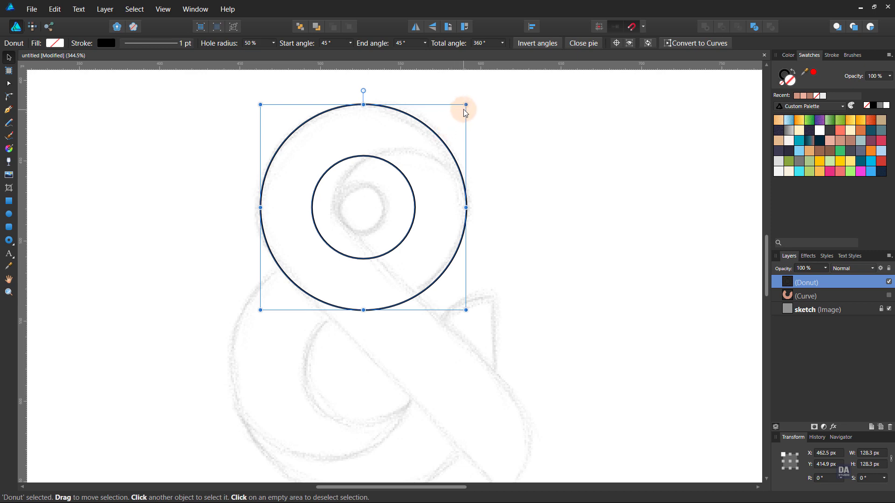
{"action": "double_click", "coordinate": [383, 253]}
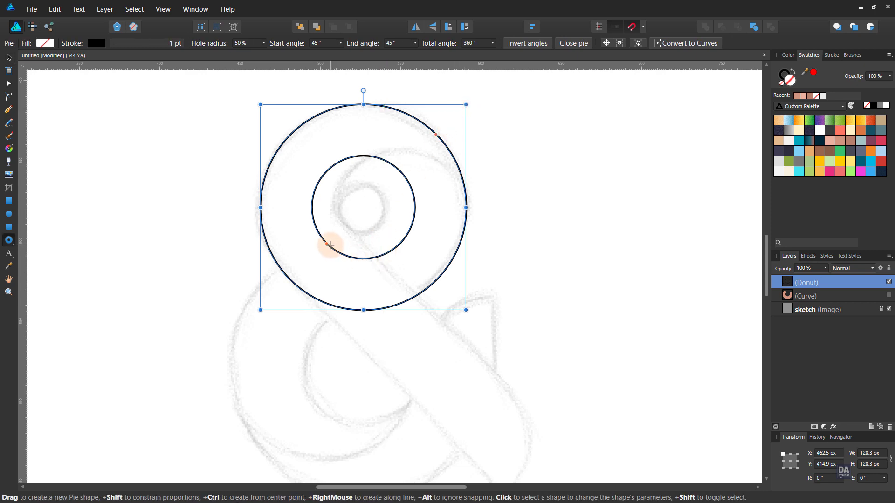
{"action": "left_click_drag", "start_coordinate": [327, 244], "coordinate": [341, 228]}
{"action": "scroll", "coordinate": [344, 229], "scroll_direction": "up", "scroll_amount": 4}
{"action": "scroll", "coordinate": [340, 228], "scroll_direction": "down", "scroll_amount": 5}
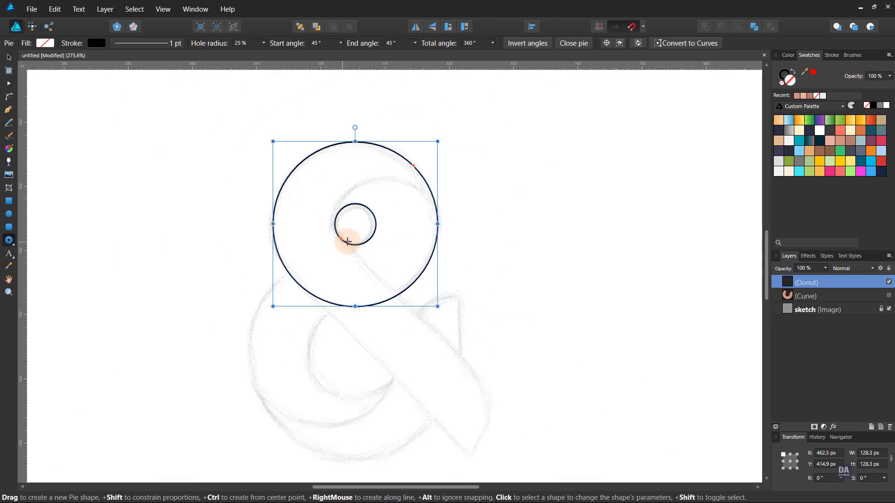
{"action": "left_click", "coordinate": [476, 271]}
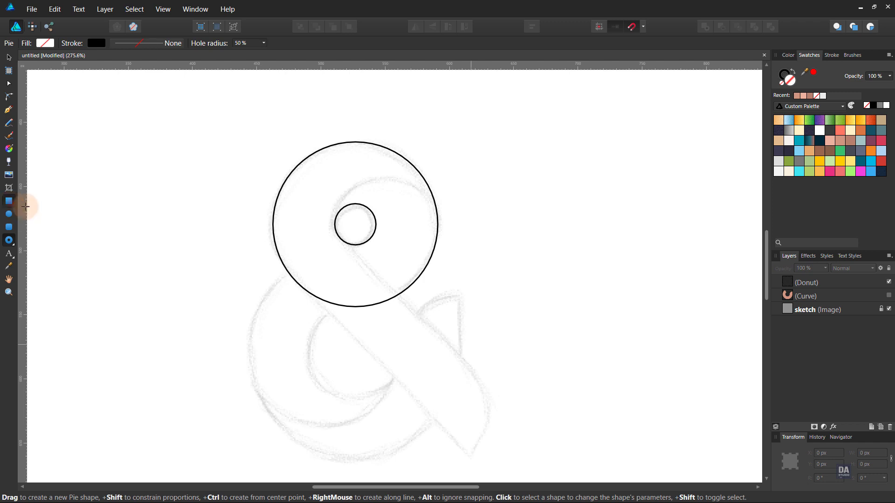
Step: Draw an outlined rectangle, tilt it 45°, and move it onto the diagonal stroke
{"action": "key", "text": "m"}
{"action": "mouse_move", "coordinate": [273, 224]}
{"action": "left_mouse_down"}
{"action": "mouse_move", "coordinate": [325, 313]}
{"action": "mouse_move", "coordinate": [335, 391]}
{"action": "left_mouse_up"}
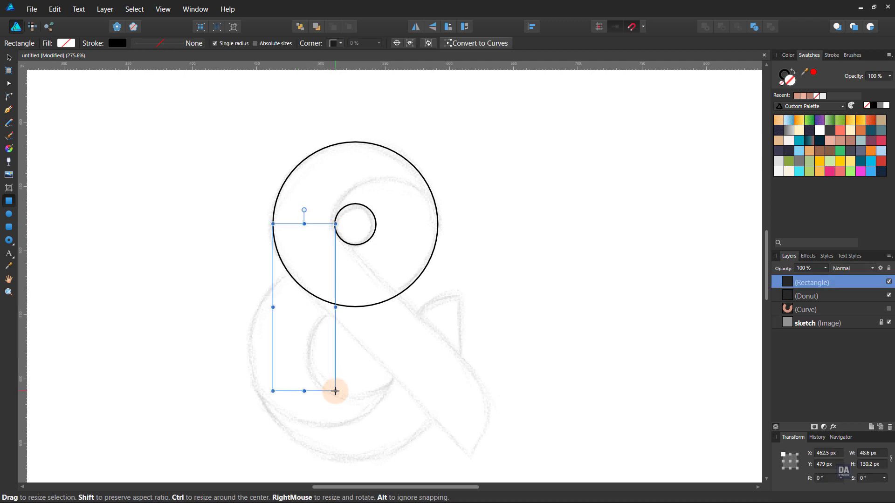
{"action": "left_click", "coordinate": [793, 75]}
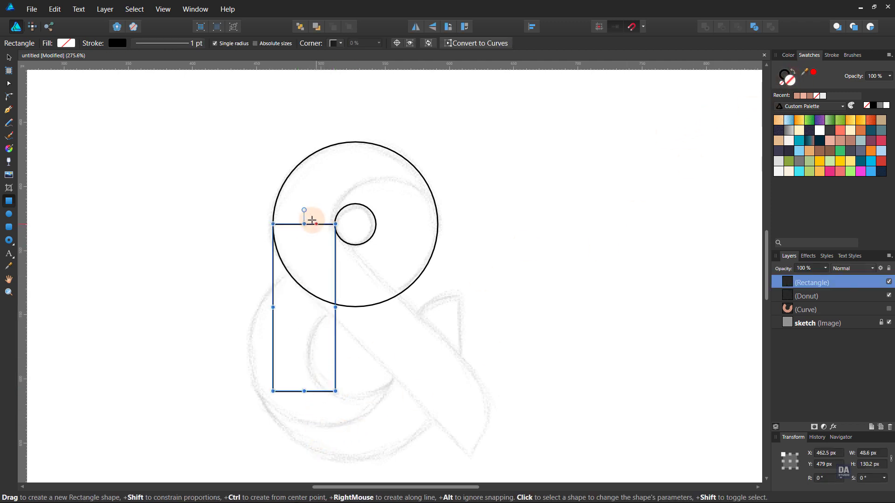
{"action": "left_click_drag", "start_coordinate": [305, 210], "coordinate": [249, 240]}
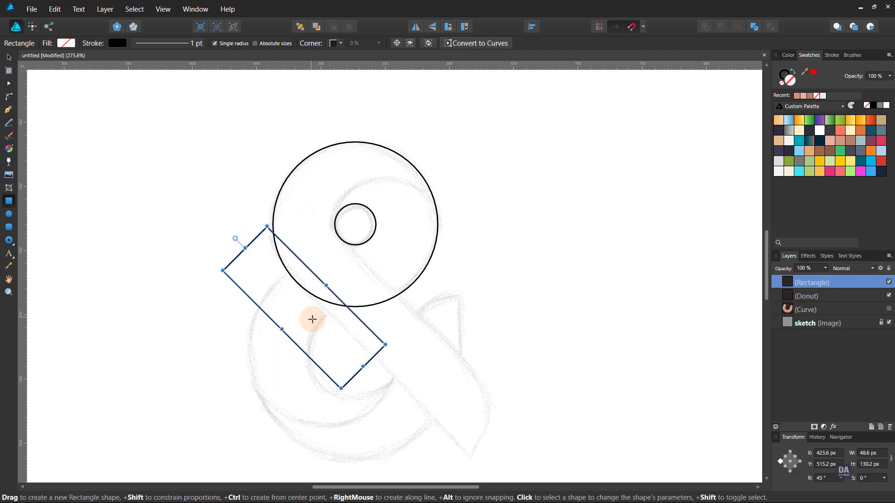
{"action": "key", "text": "v"}
{"action": "mouse_move", "coordinate": [313, 321]}
{"action": "left_mouse_down"}
{"action": "mouse_move", "coordinate": [402, 343]}
{"action": "mouse_move", "coordinate": [385, 331]}
{"action": "left_mouse_up"}
Step: Align the bar's top corner with the upper donut's hole
{"action": "scroll", "coordinate": [385, 331], "scroll_direction": "up", "scroll_amount": 3}
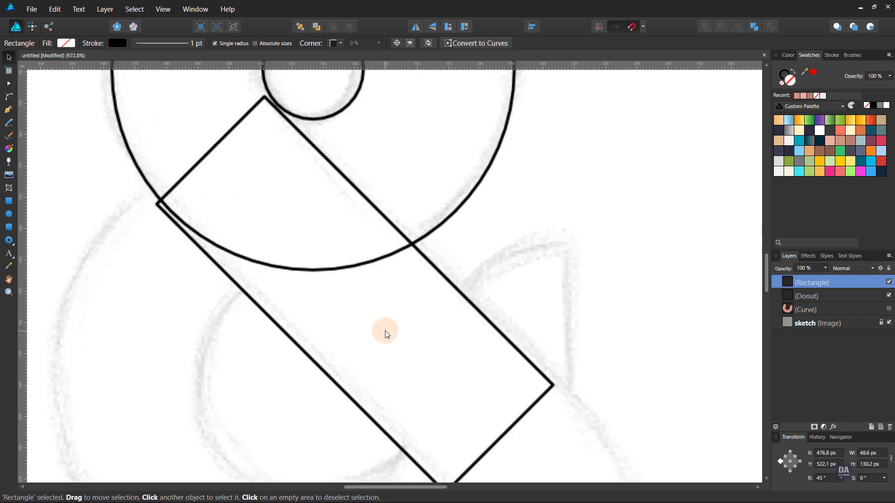
{"action": "scroll", "coordinate": [259, 170], "scroll_direction": "up", "scroll_amount": 3}
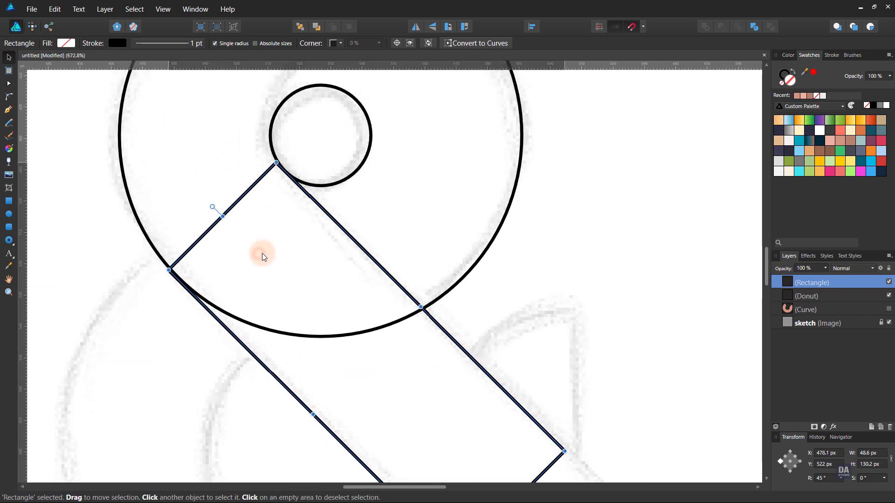
{"action": "left_click_drag", "start_coordinate": [262, 253], "coordinate": [273, 262]}
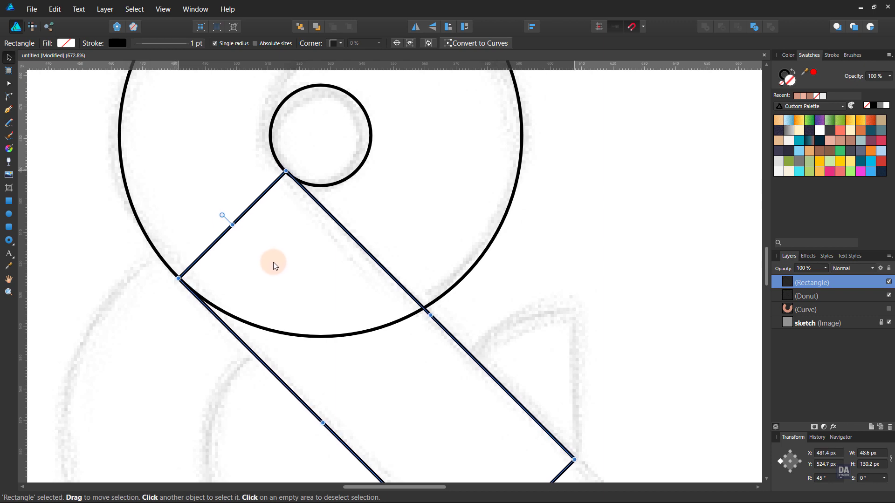
{"action": "left_click", "coordinate": [604, 343]}
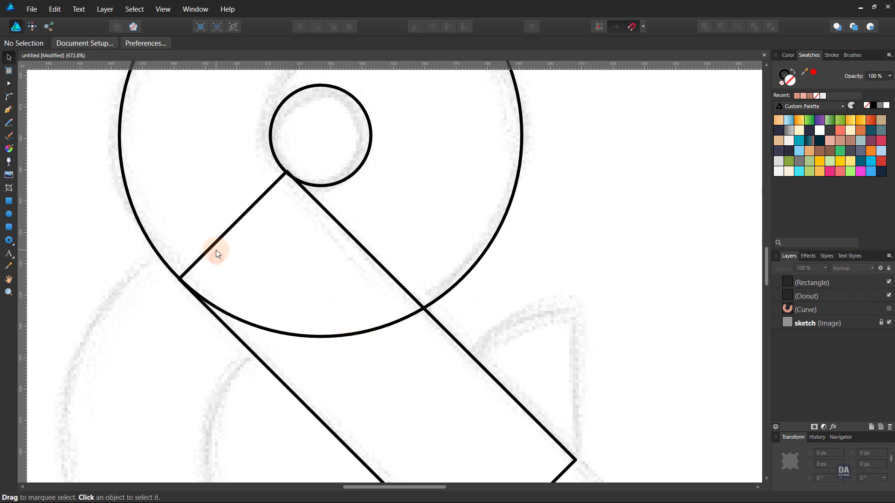
{"action": "left_click_drag", "start_coordinate": [216, 250], "coordinate": [219, 257]}
{"action": "left_click", "coordinate": [403, 242]}
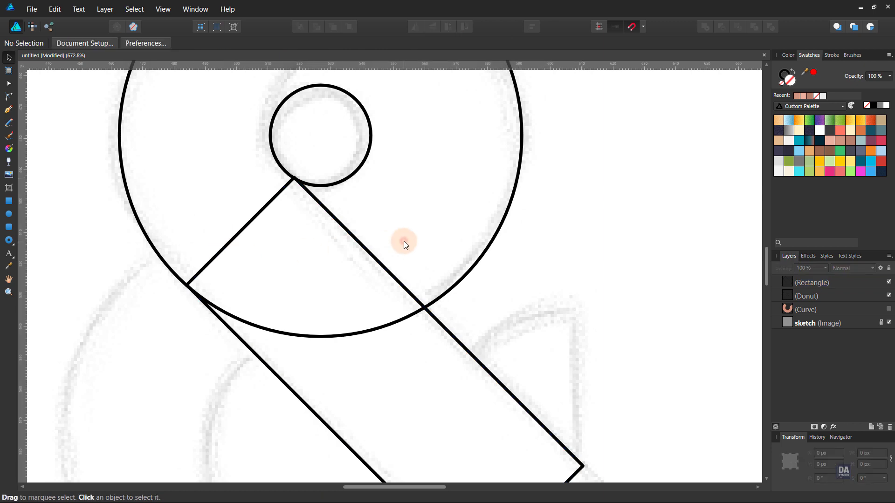
{"action": "left_click", "coordinate": [375, 264]}
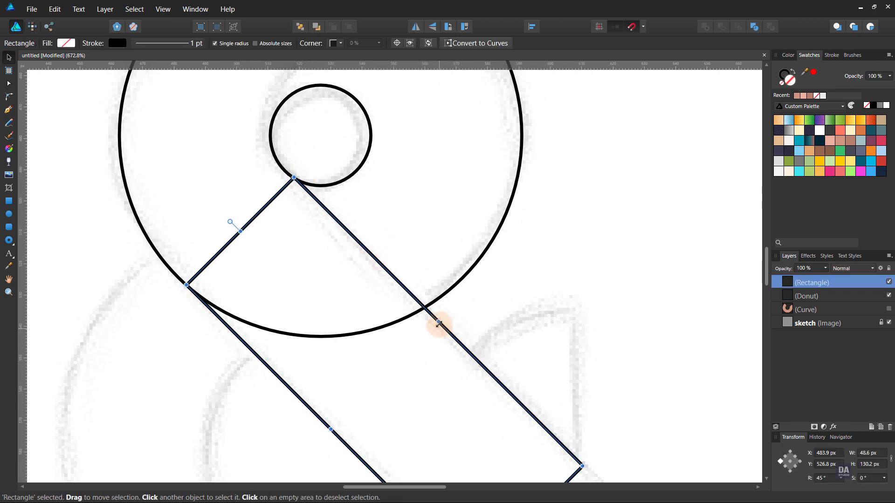
Step: Resize the diagonal bar to 48.2 px wide and about 187.6 px long
{"action": "left_click_drag", "start_coordinate": [438, 323], "coordinate": [438, 323]}
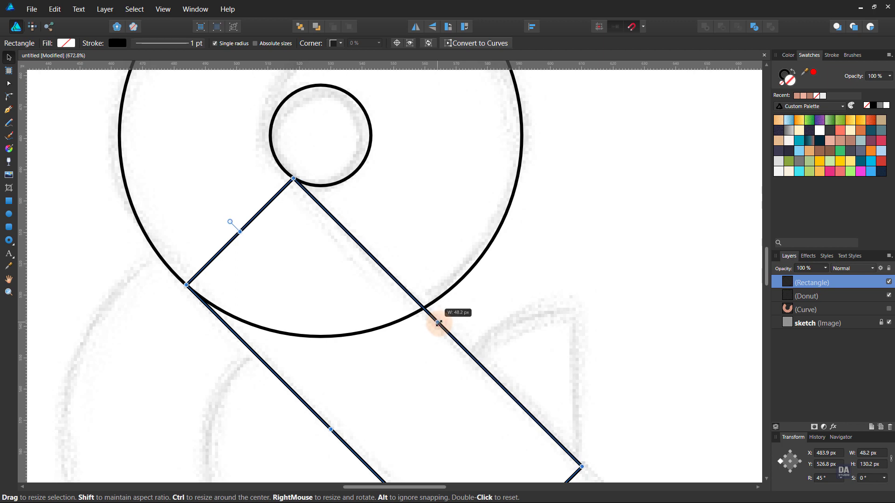
{"action": "left_click", "coordinate": [507, 314]}
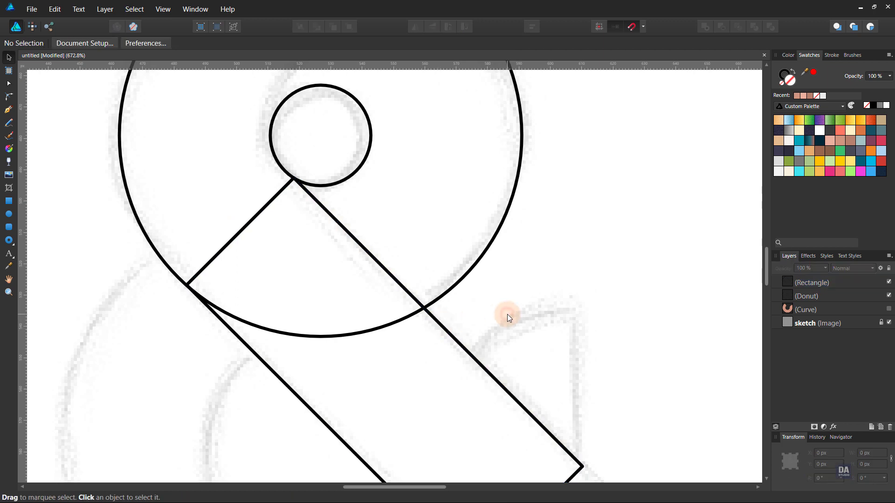
{"action": "left_click", "coordinate": [516, 322], "text": "alt"}
{"action": "mouse_move", "coordinate": [535, 355]}
{"action": "left_mouse_down"}
{"action": "mouse_move", "coordinate": [311, 275]}
{"action": "mouse_move", "coordinate": [379, 280]}
{"action": "left_mouse_up"}
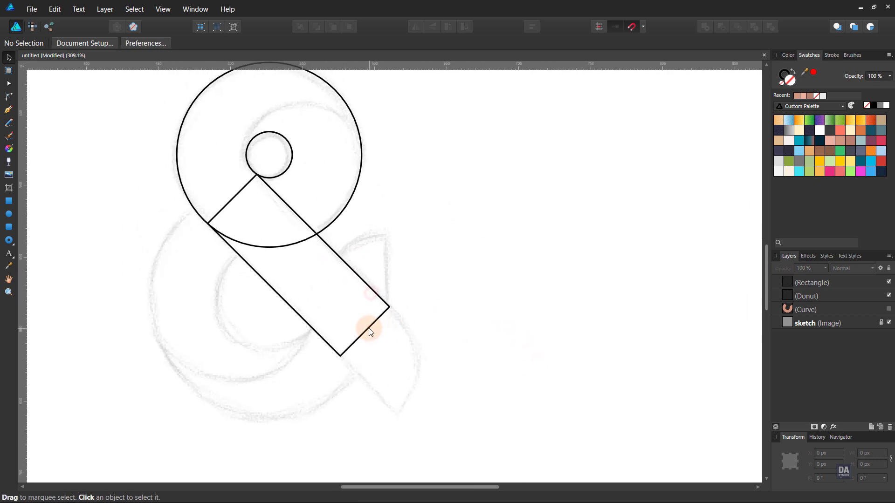
{"action": "left_click", "coordinate": [371, 332]}
{"action": "left_click_drag", "start_coordinate": [365, 329], "coordinate": [424, 391]}
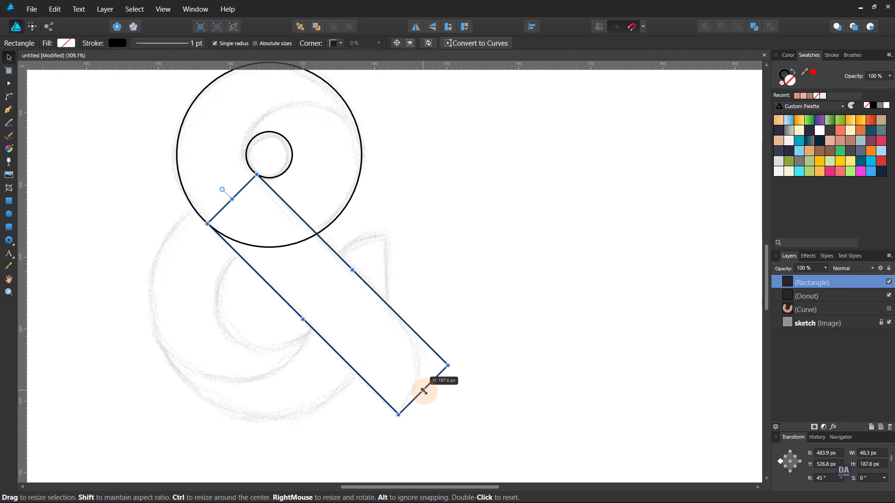
{"action": "left_click_drag", "start_coordinate": [424, 390], "coordinate": [422, 387]}
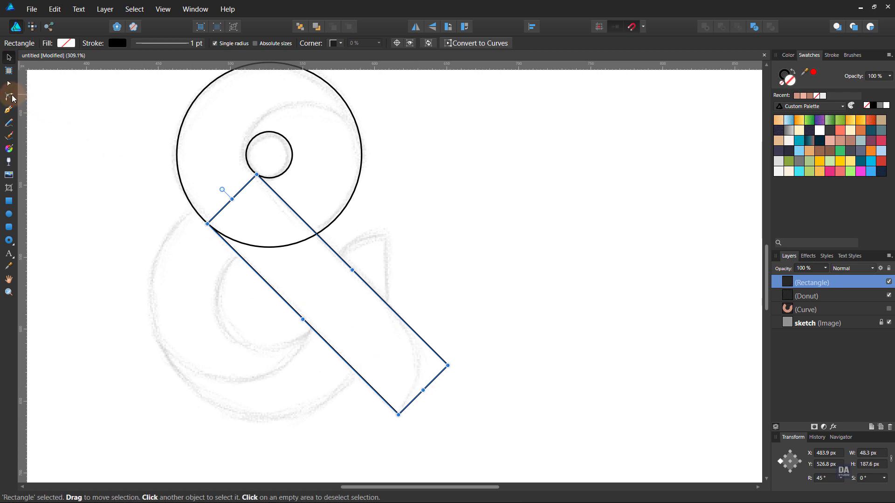
Step: Round the diagonal bar's lower right corner to a 48.3 px radius
{"action": "left_click", "coordinate": [9, 97]}
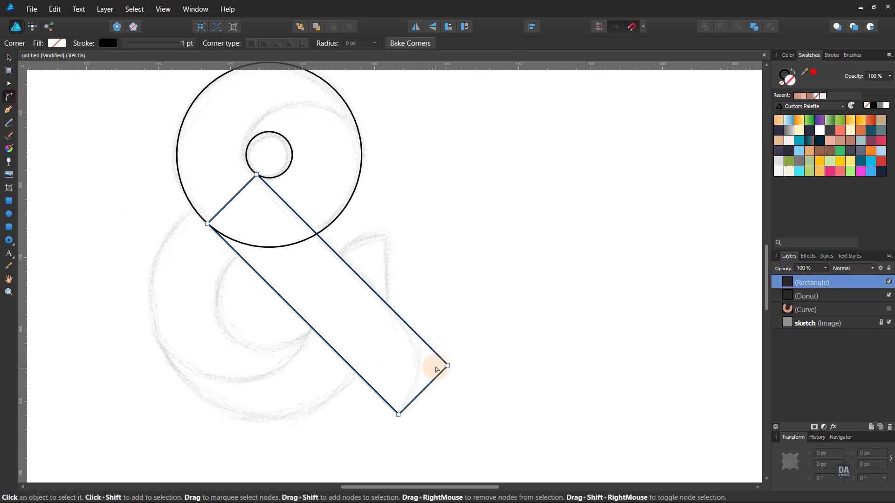
{"action": "left_click_drag", "start_coordinate": [447, 365], "coordinate": [361, 372]}
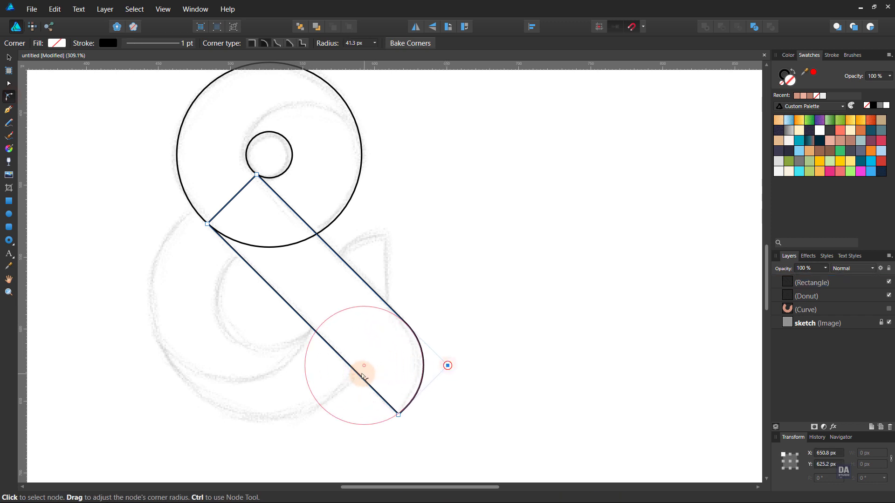
{"action": "left_click", "coordinate": [466, 320]}
{"action": "left_click_drag", "start_coordinate": [292, 230], "coordinate": [310, 276]}
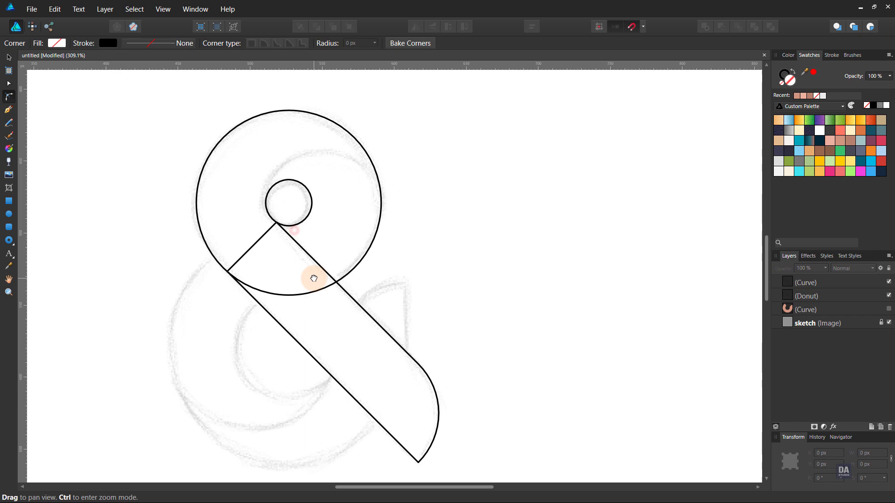
{"action": "left_click", "coordinate": [231, 278]}
{"action": "scroll", "coordinate": [436, 268], "scroll_direction": "down", "scroll_amount": 3}
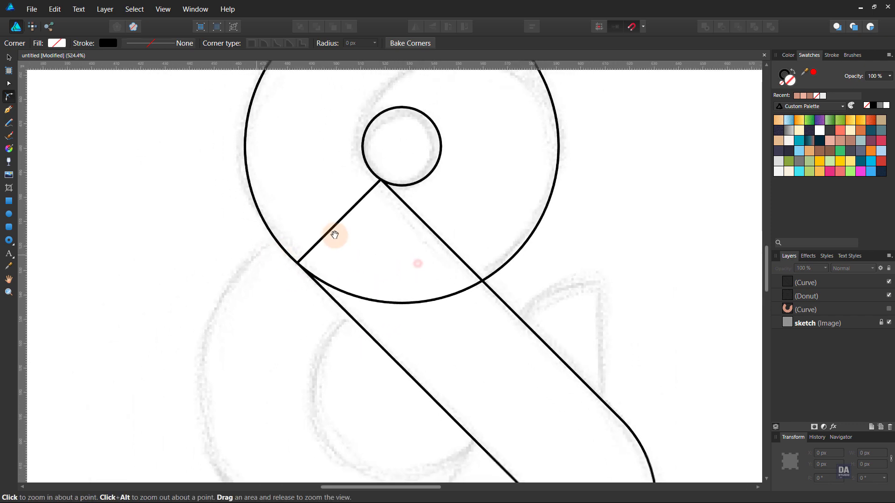
{"action": "scroll", "coordinate": [349, 268], "scroll_direction": "down", "scroll_amount": 1}
{"action": "scroll", "coordinate": [296, 250], "scroll_direction": "down", "scroll_amount": 2}
{"action": "scroll", "coordinate": [453, 262], "scroll_direction": "down", "scroll_amount": 1}
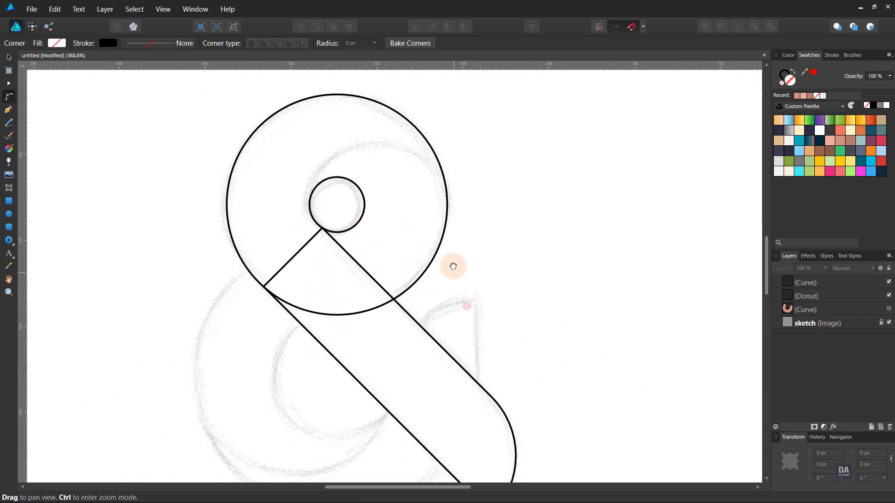
Step: Fill the upper donut and diagonal bar solid and merge them with Add
{"action": "key", "text": "v"}
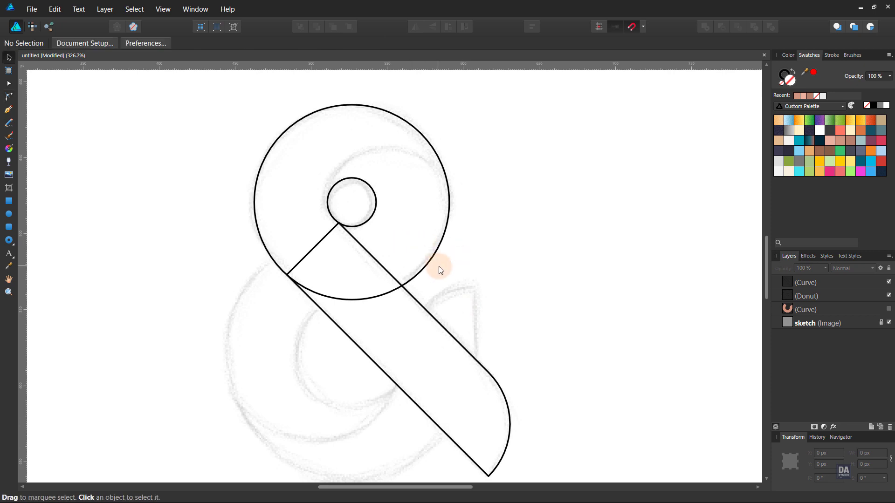
{"action": "left_click", "coordinate": [431, 265]}
{"action": "left_click", "coordinate": [429, 311], "text": "shift"}
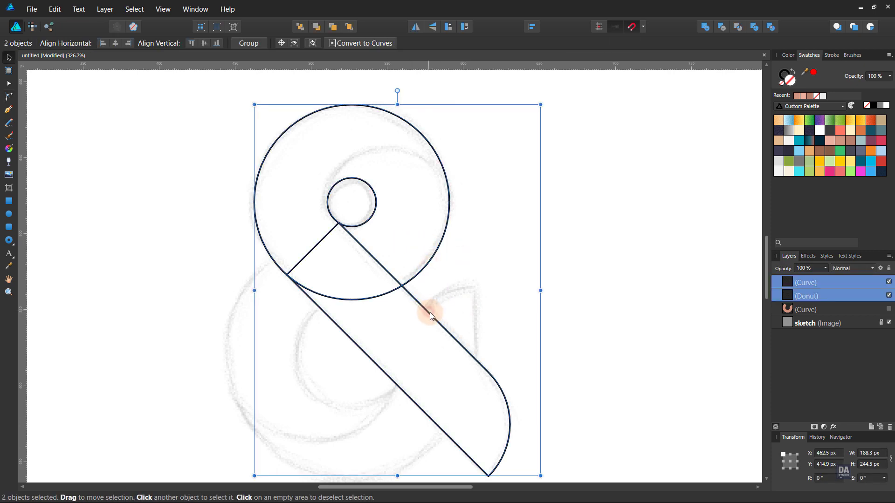
{"action": "left_click", "coordinate": [795, 72]}
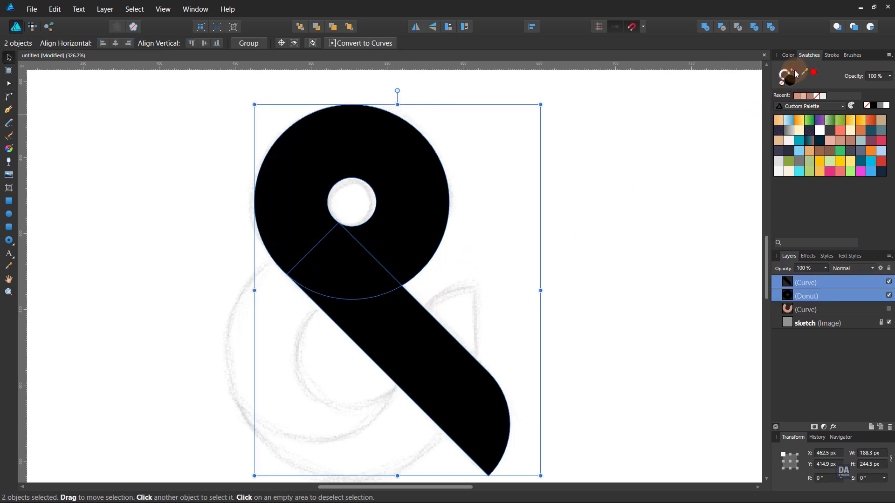
{"action": "left_click", "coordinate": [645, 177]}
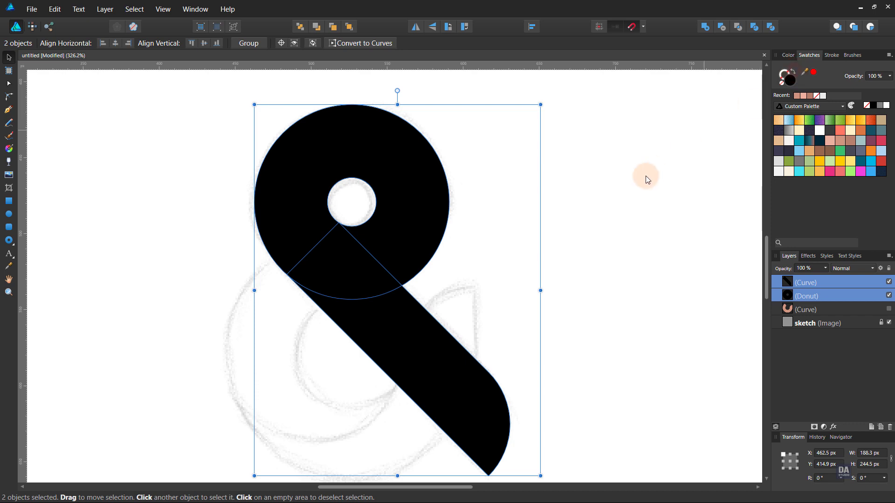
{"action": "left_click", "coordinate": [428, 351]}
{"action": "left_click", "coordinate": [437, 251], "text": "shift"}
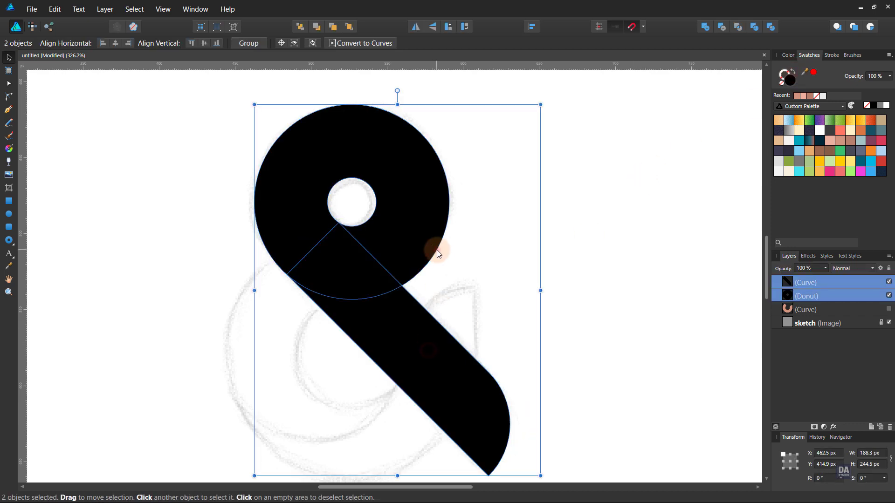
{"action": "left_click", "coordinate": [704, 28]}
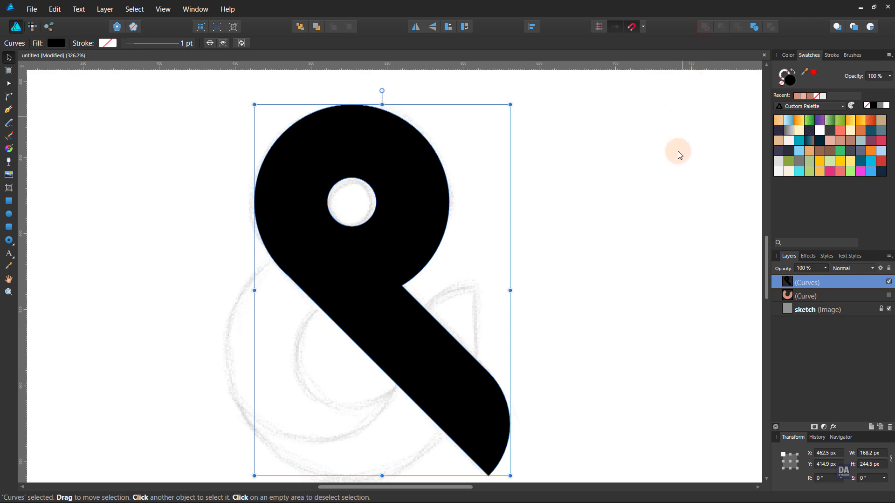
Step: Colour the merged shape dusty pink-brown, then unhide the lower bowl and fill it lighter pink
{"action": "left_click", "coordinate": [849, 141]}
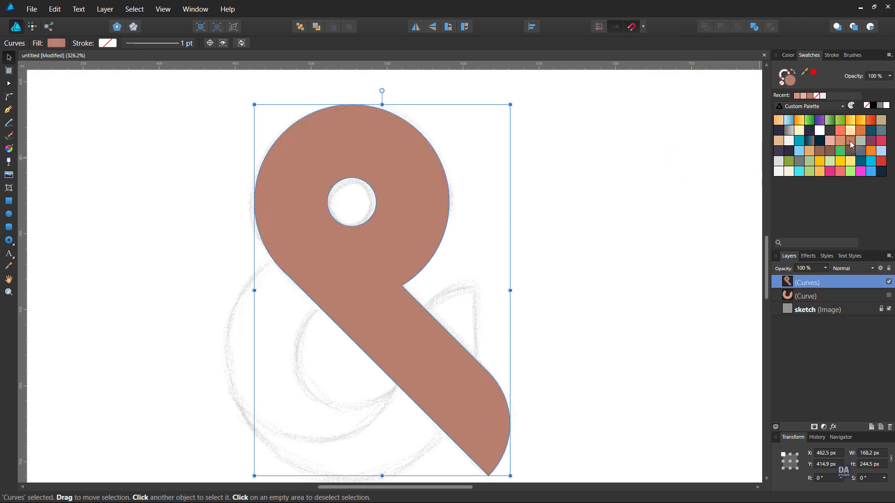
{"action": "left_click", "coordinate": [888, 297]}
{"action": "left_click", "coordinate": [876, 284]}
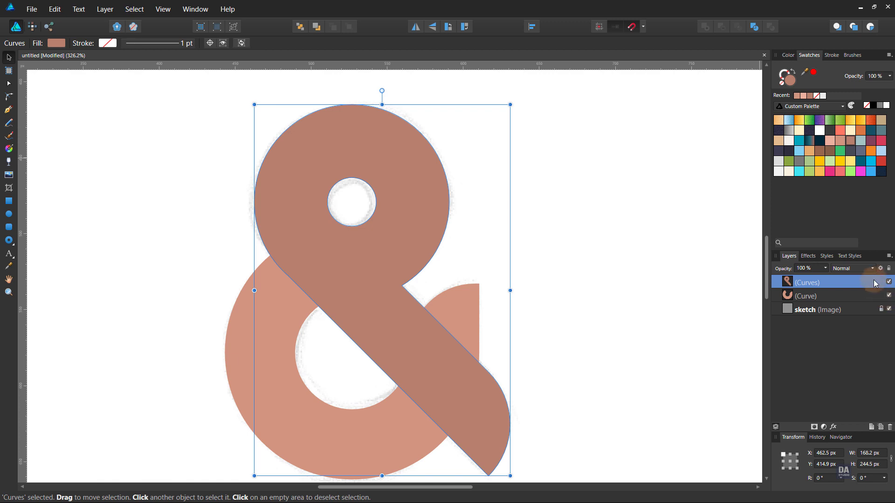
{"action": "left_click", "coordinate": [862, 296]}
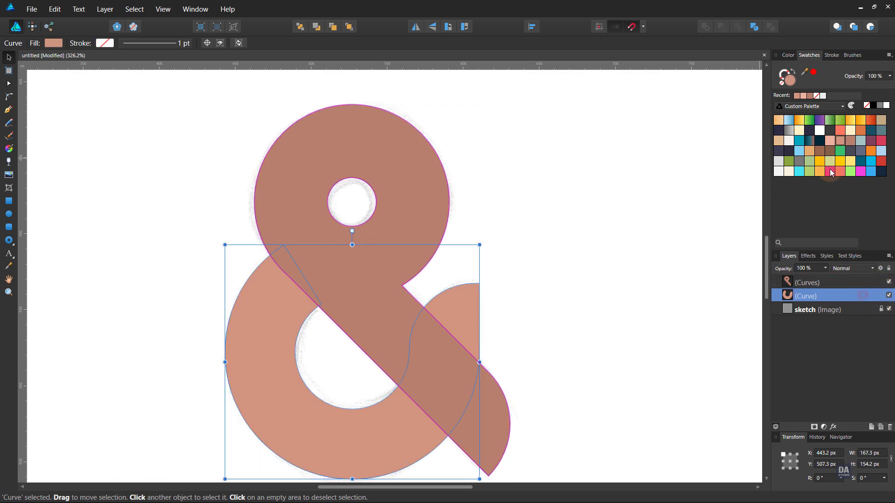
{"action": "left_click", "coordinate": [830, 141]}
{"action": "left_click", "coordinate": [626, 269]}
Step: Move the sketch layer above the ampersand shapes and lower its opacity to 25%
{"action": "left_click_drag", "start_coordinate": [521, 290], "coordinate": [378, 252]}
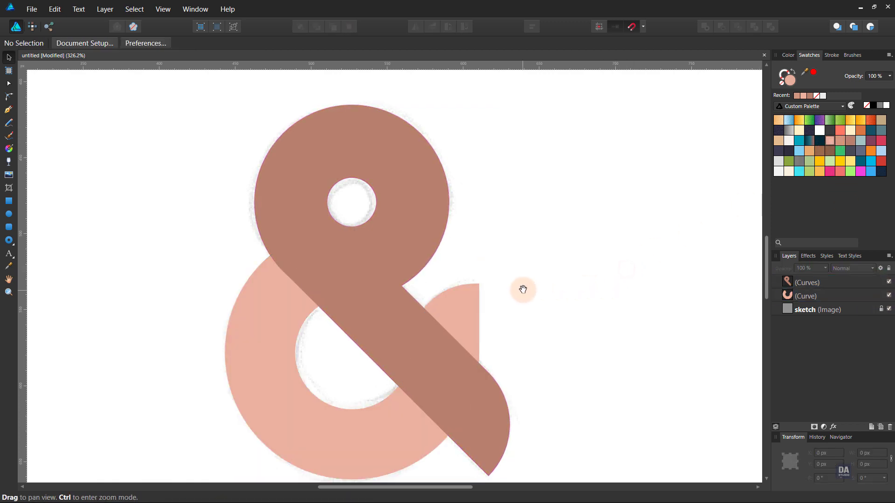
{"action": "scroll", "coordinate": [543, 300], "scroll_direction": "up", "scroll_amount": 3}
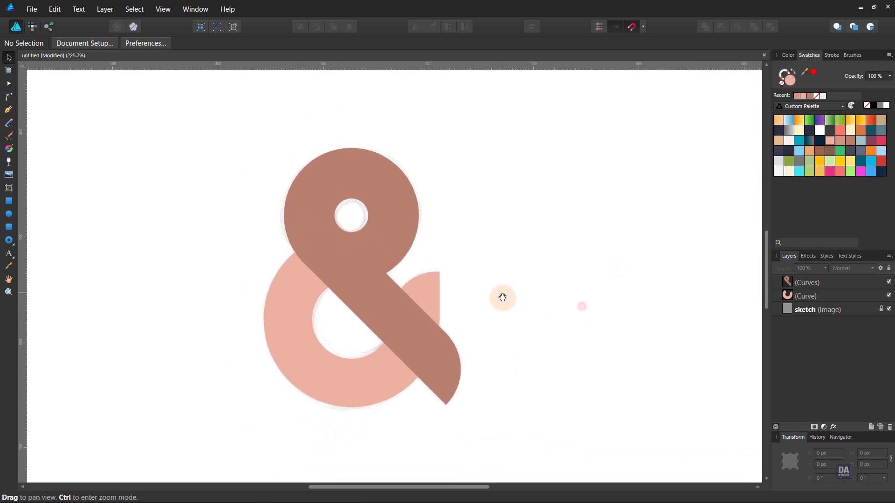
{"action": "left_click_drag", "start_coordinate": [434, 277], "coordinate": [448, 270]}
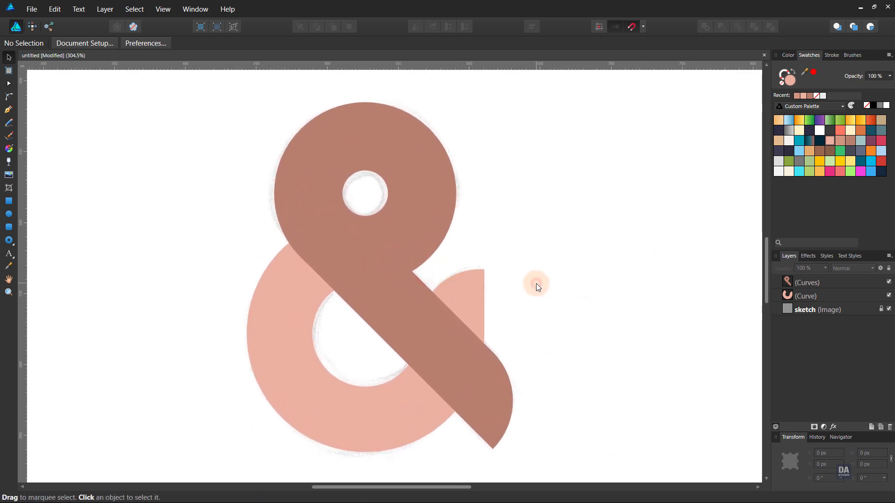
{"action": "key", "text": "space"}
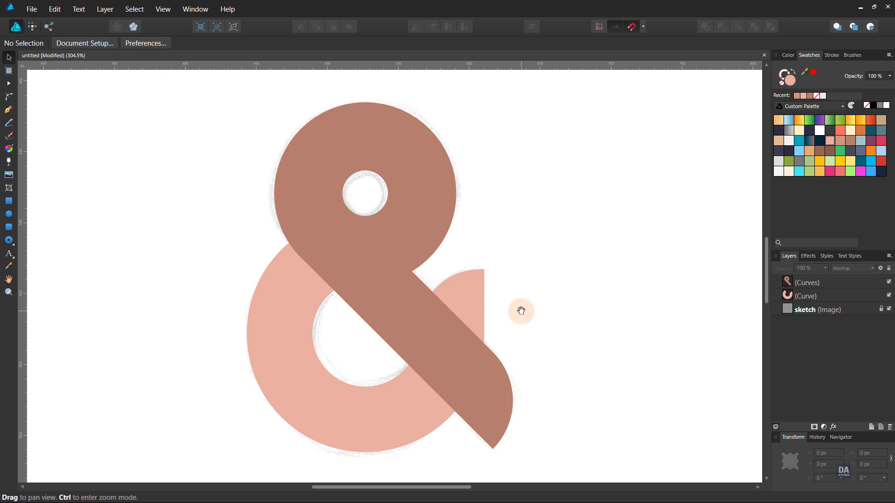
{"action": "mouse_move", "coordinate": [834, 311]}
{"action": "left_mouse_down"}
{"action": "mouse_move", "coordinate": [838, 277]}
{"action": "mouse_move", "coordinate": [818, 282]}
{"action": "left_mouse_up"}
{"action": "left_click", "coordinate": [825, 269]}
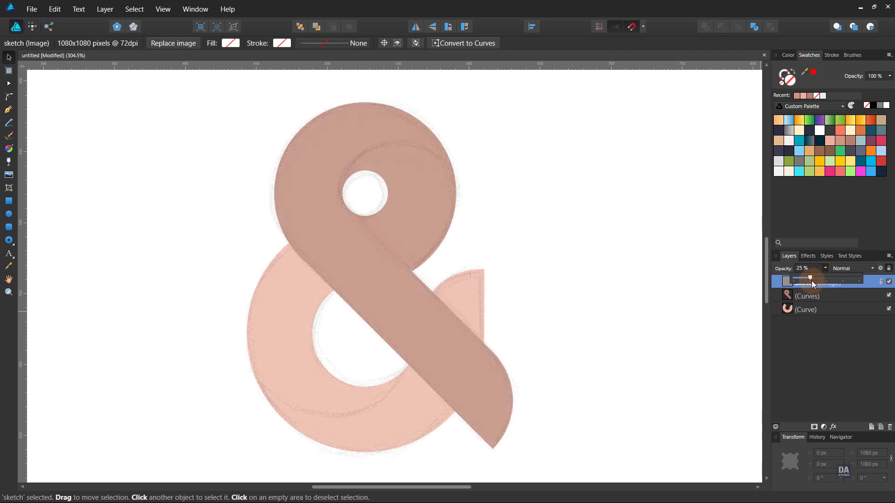
{"action": "left_click", "coordinate": [556, 267]}
{"action": "left_click", "coordinate": [541, 231]}
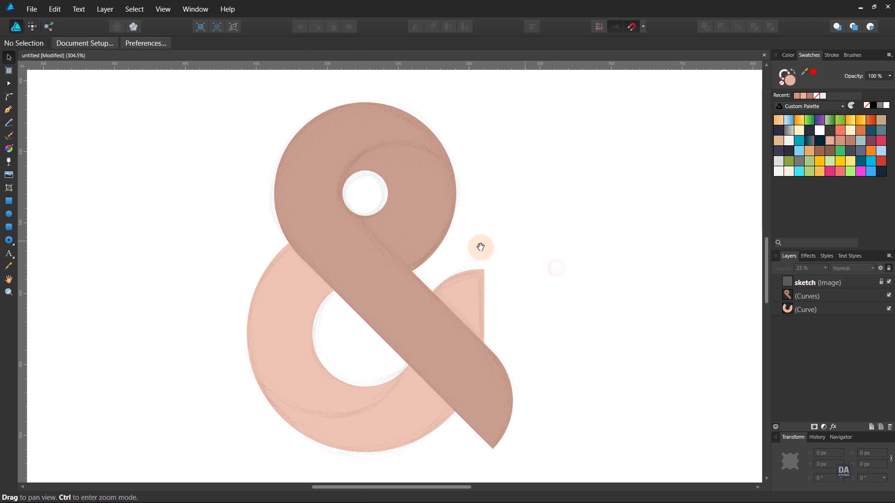
{"action": "mouse_move", "coordinate": [408, 196]}
{"action": "left_mouse_down"}
{"action": "mouse_move", "coordinate": [489, 204]}
{"action": "mouse_move", "coordinate": [392, 233]}
{"action": "left_mouse_up"}
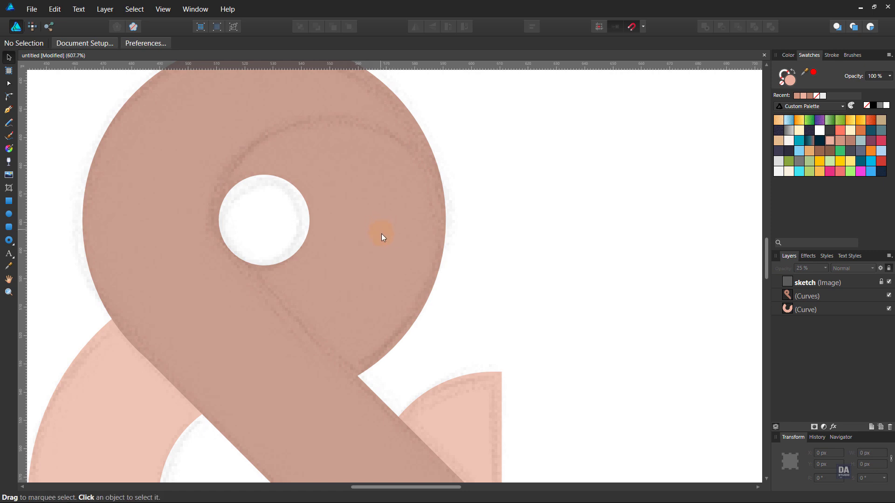
Step: Draw a black-outlined 83.9 px circle over the ampersand's upper loop
{"action": "left_click", "coordinate": [9, 215]}
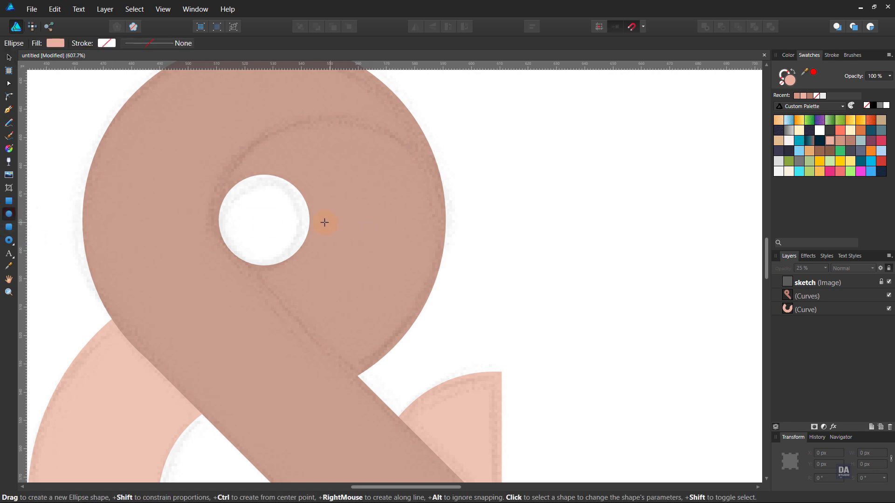
{"action": "left_click_drag", "start_coordinate": [321, 224], "coordinate": [486, 315]}
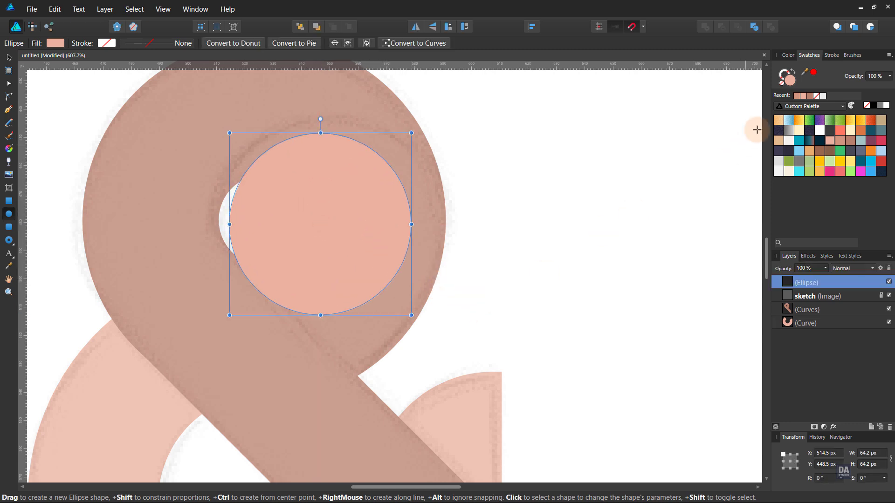
{"action": "left_click", "coordinate": [795, 73]}
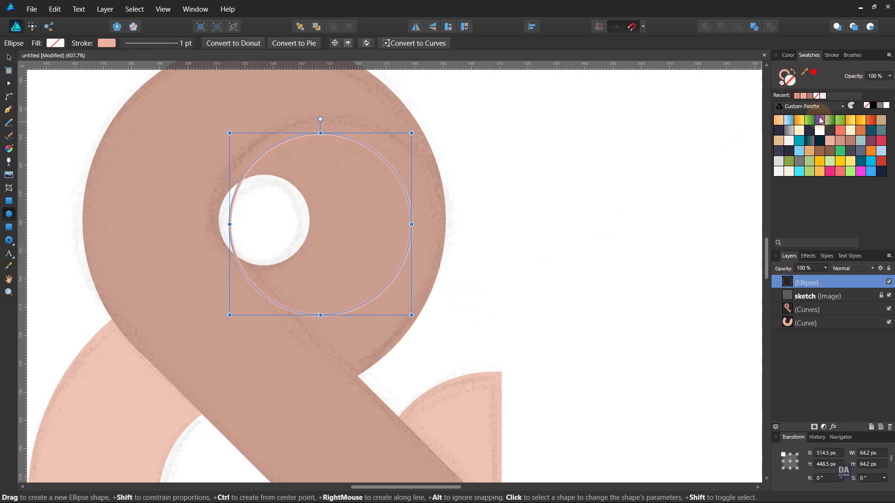
{"action": "left_click", "coordinate": [873, 107]}
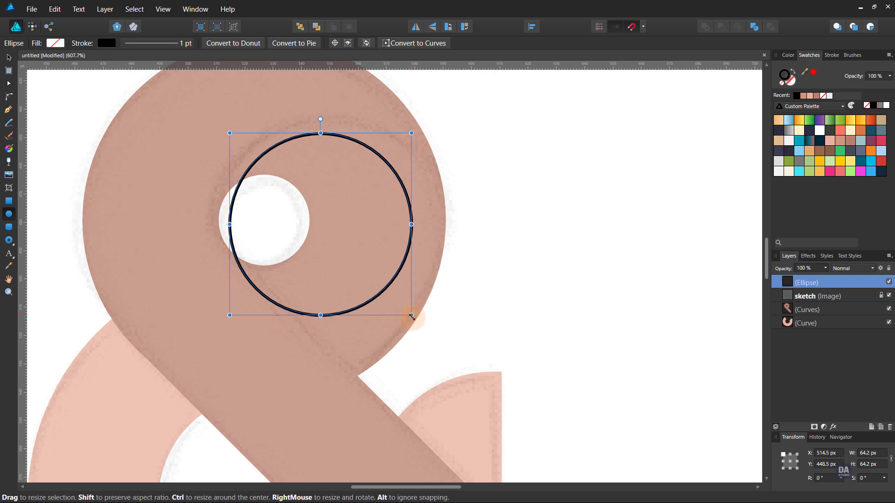
{"action": "left_click_drag", "start_coordinate": [411, 315], "coordinate": [456, 360]}
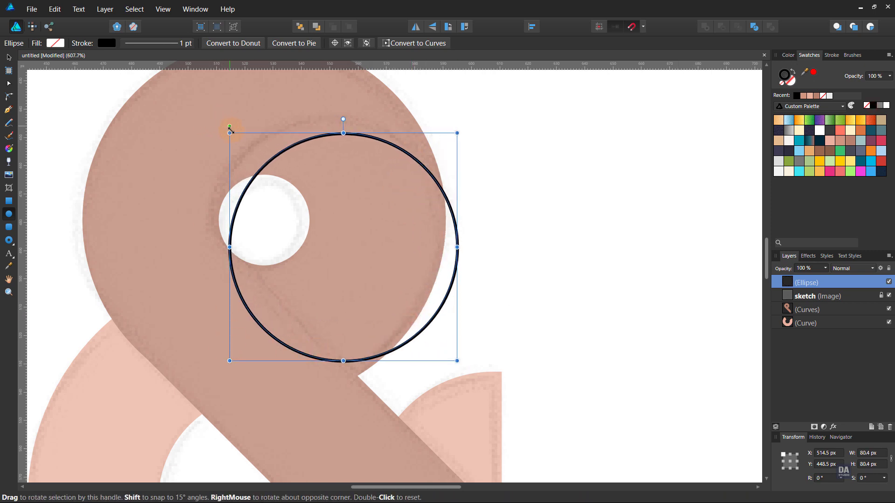
{"action": "left_click_drag", "start_coordinate": [229, 132], "coordinate": [213, 125]}
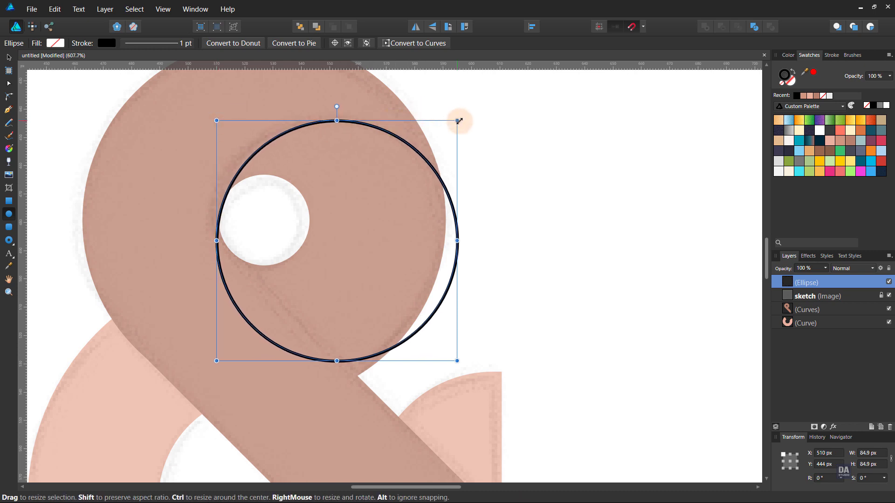
{"action": "left_click_drag", "start_coordinate": [457, 120], "coordinate": [455, 121]}
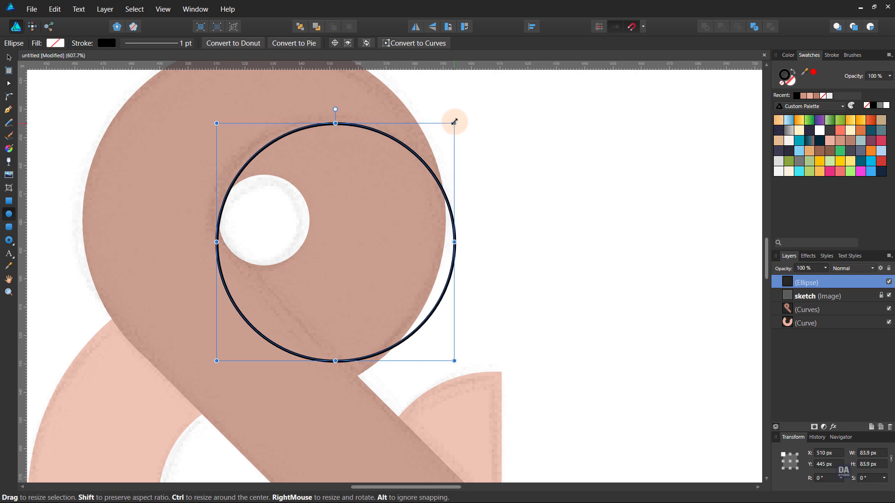
{"action": "key", "text": "space"}
{"action": "left_click_drag", "start_coordinate": [272, 251], "coordinate": [332, 231]}
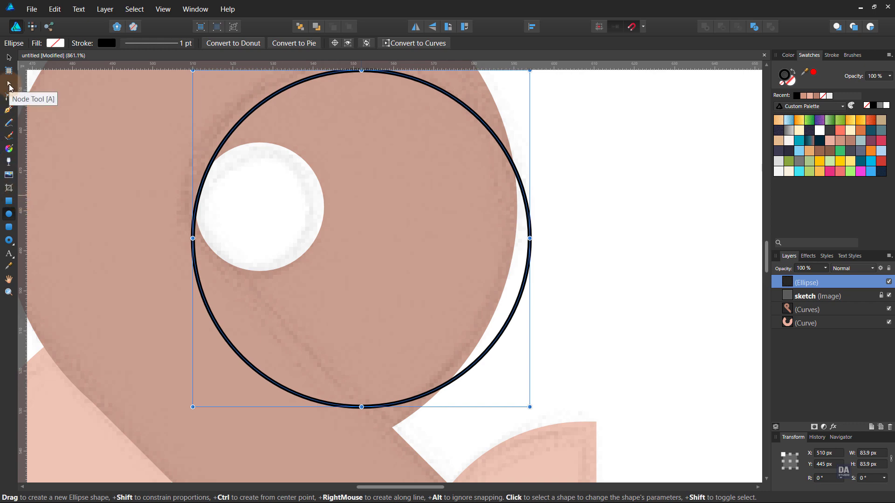
Step: Convert the circle to a curve, split it at left and lower-right nodes, and delete the lower-left arc
{"action": "left_click", "coordinate": [9, 86]}
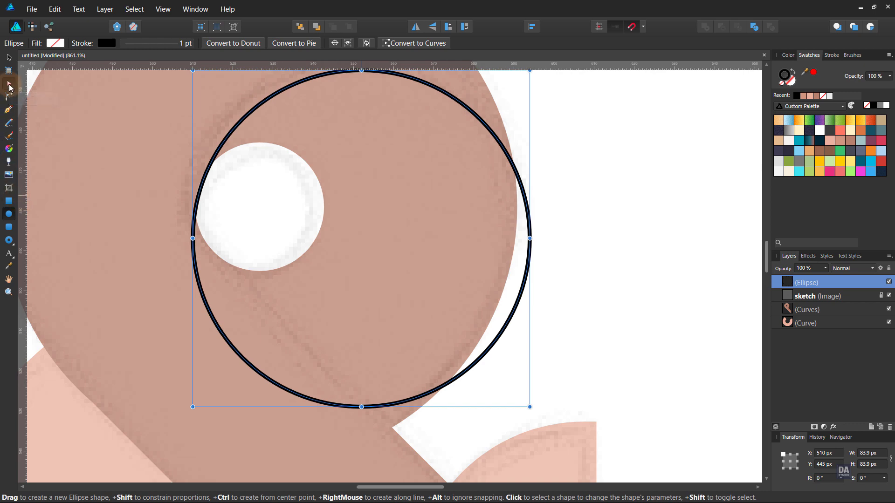
{"action": "left_click", "coordinate": [439, 46]}
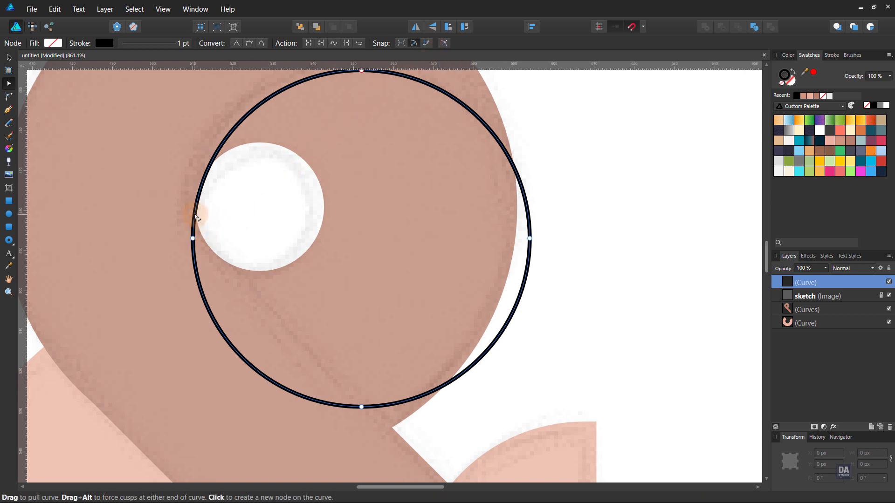
{"action": "left_click", "coordinate": [195, 216]}
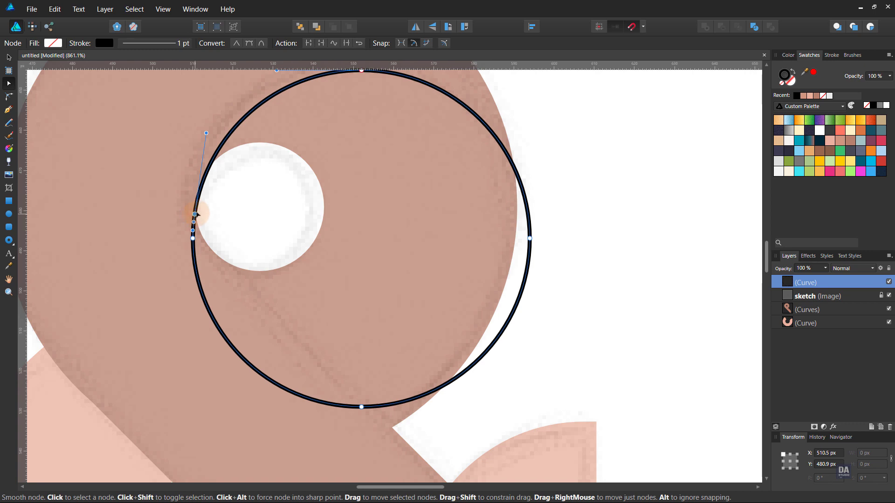
{"action": "left_click", "coordinate": [308, 44]}
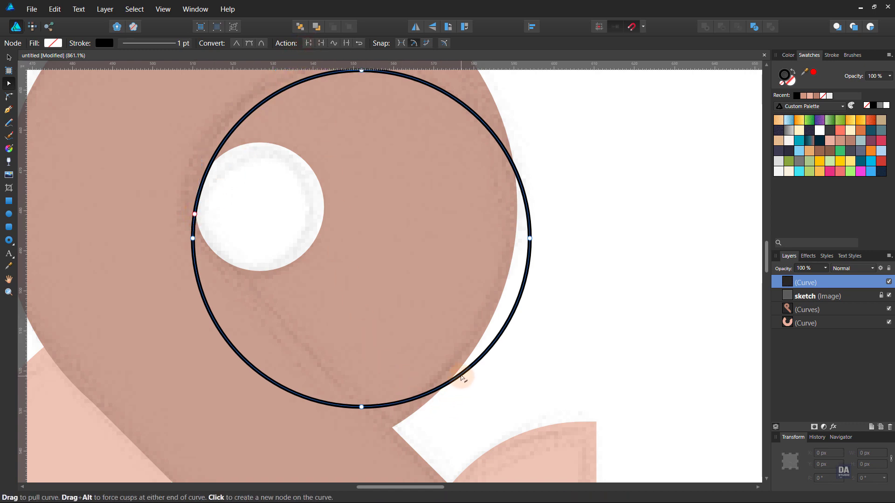
{"action": "left_click", "coordinate": [462, 375]}
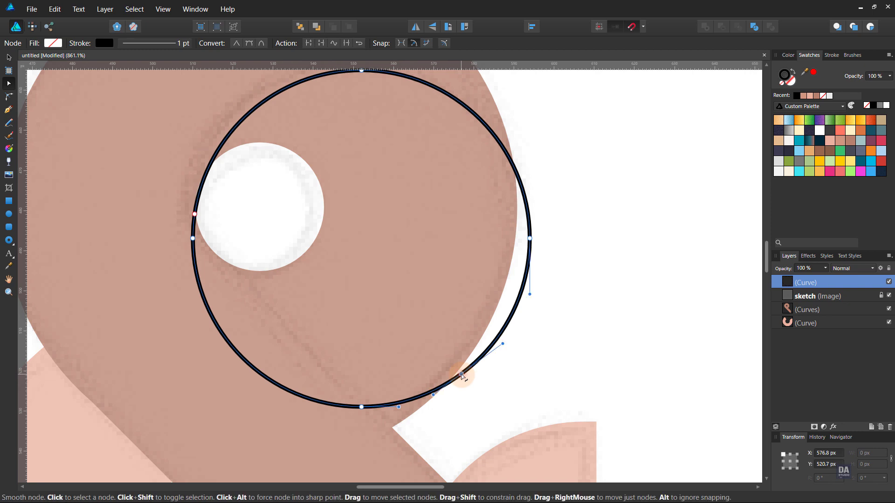
{"action": "left_click", "coordinate": [308, 43]}
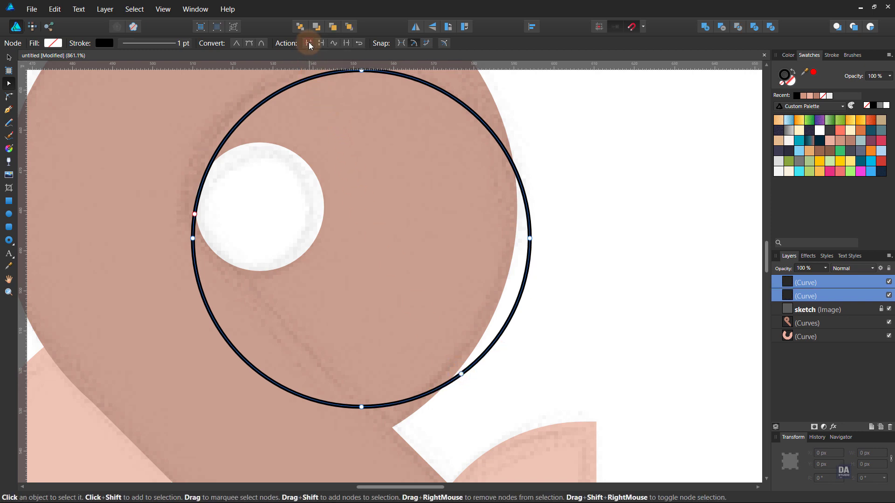
{"action": "key", "text": "v"}
{"action": "left_click", "coordinate": [237, 351]}
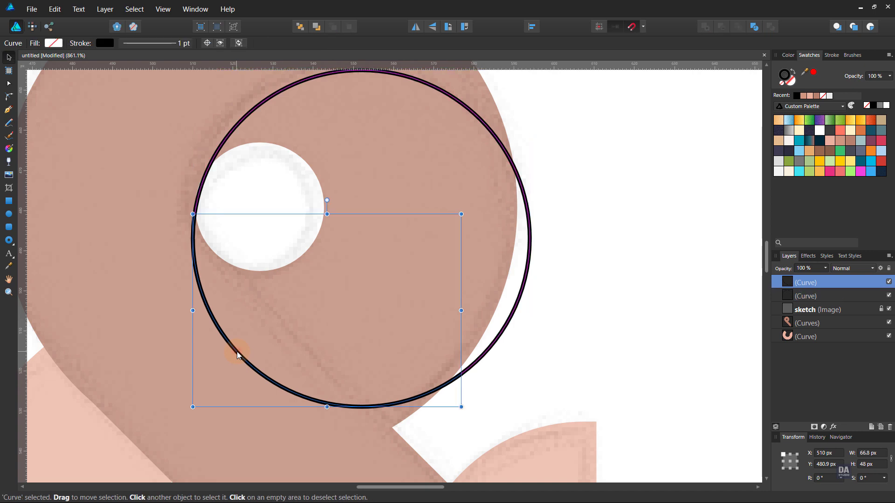
{"action": "key", "text": "Delete"}
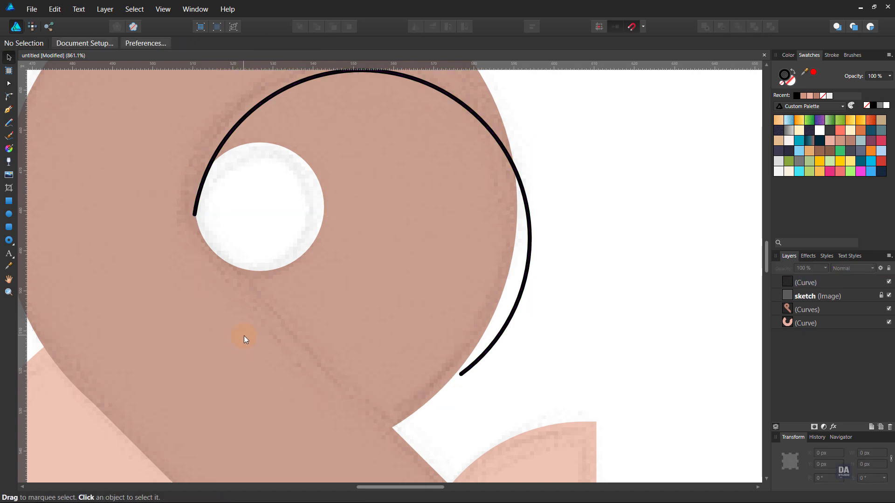
Step: Extend the remaining arc to the diagonal's corner and the counter's edge, closing it on the start node
{"action": "key", "text": "p"}
{"action": "left_click", "coordinate": [461, 375]}
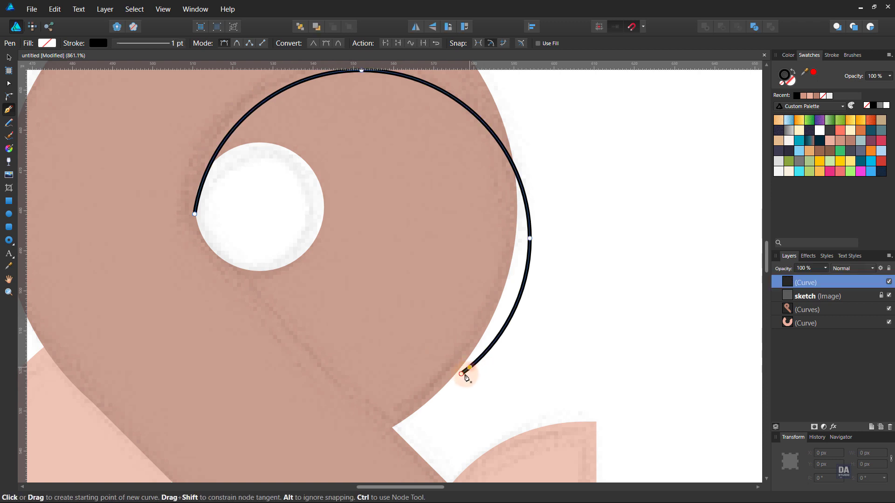
{"action": "left_click", "coordinate": [461, 374]}
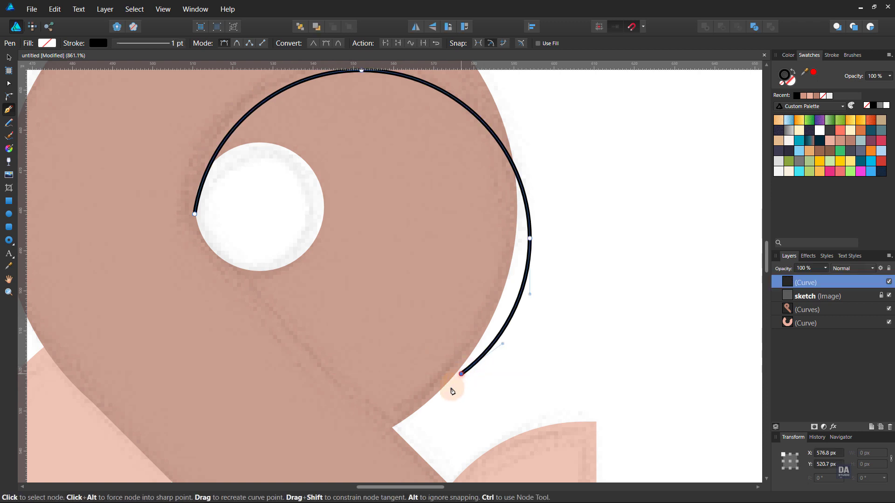
{"action": "left_click", "coordinate": [406, 434]}
{"action": "scroll", "coordinate": [399, 432], "scroll_direction": "up", "scroll_amount": 3}
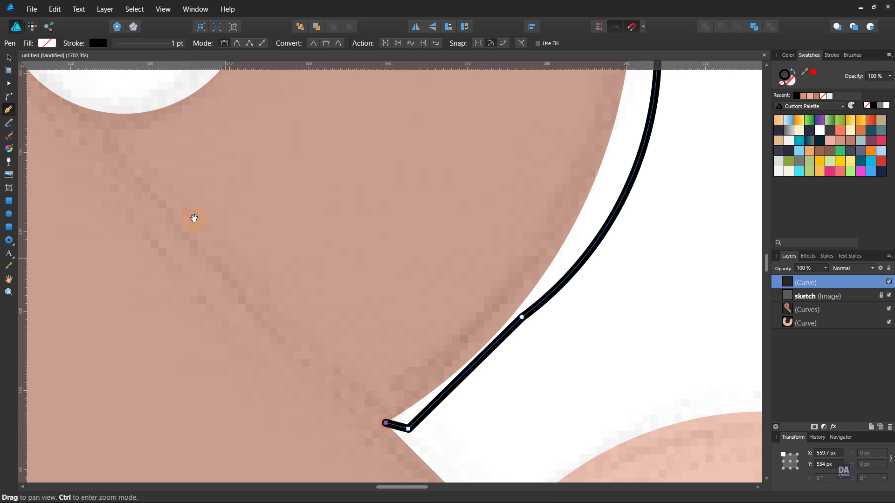
{"action": "mouse_move", "coordinate": [193, 218]}
{"action": "left_mouse_down"}
{"action": "mouse_move", "coordinate": [491, 333]}
{"action": "mouse_move", "coordinate": [269, 224]}
{"action": "left_mouse_up"}
{"action": "scroll", "coordinate": [269, 224], "scroll_direction": "up", "scroll_amount": 1}
{"action": "mouse_move", "coordinate": [343, 240]}
{"action": "left_mouse_down"}
{"action": "mouse_move", "coordinate": [304, 234]}
{"action": "mouse_move", "coordinate": [304, 242]}
{"action": "left_mouse_up"}
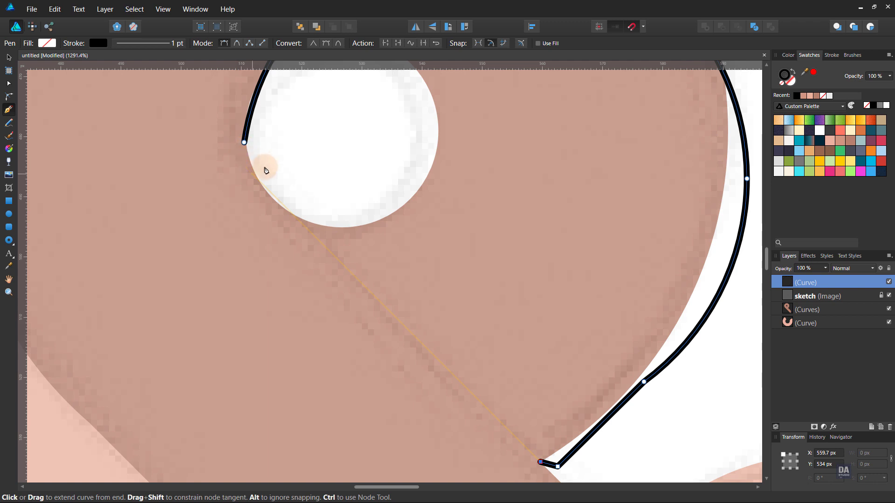
{"action": "left_click", "coordinate": [278, 185]}
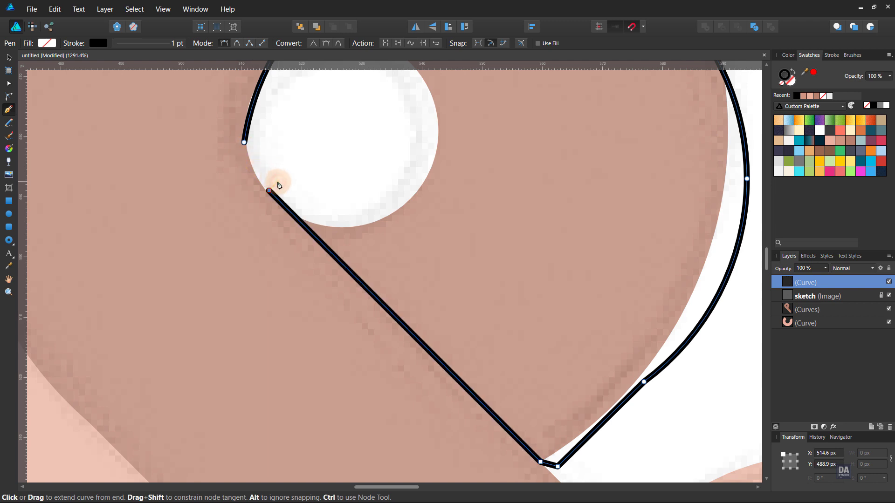
{"action": "left_click", "coordinate": [244, 143]}
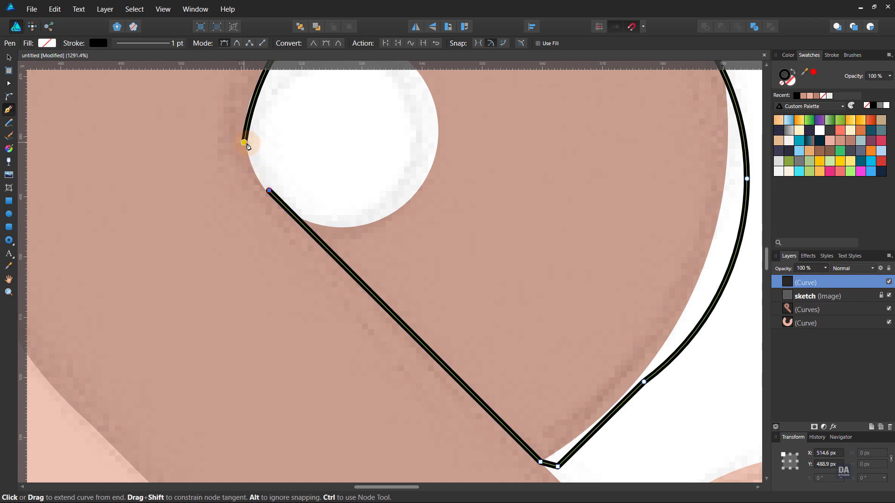
Step: Refine the teardrop's left node onto the counter's edge and make it solid black with no outline
{"action": "scroll", "coordinate": [319, 140], "scroll_direction": "down", "scroll_amount": 2}
{"action": "left_click_drag", "start_coordinate": [320, 140], "coordinate": [258, 228]}
{"action": "scroll", "coordinate": [258, 228], "scroll_direction": "down", "scroll_amount": 1}
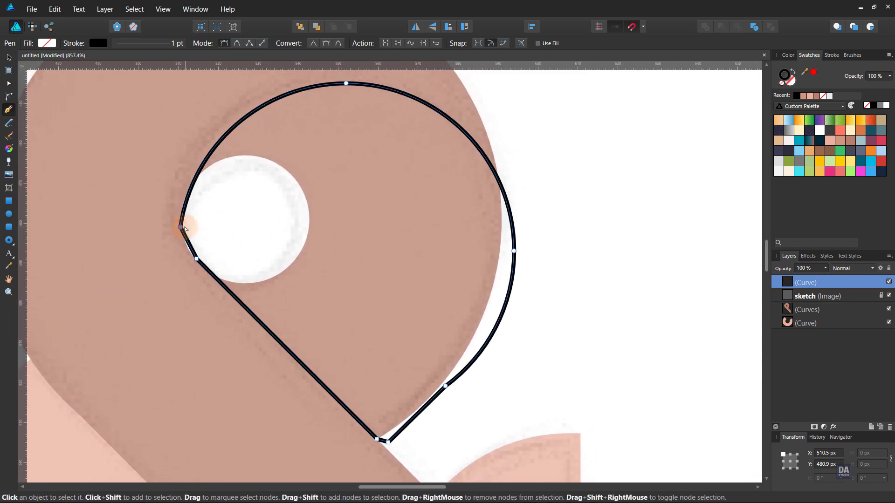
{"action": "left_click_drag", "start_coordinate": [187, 228], "coordinate": [180, 227]}
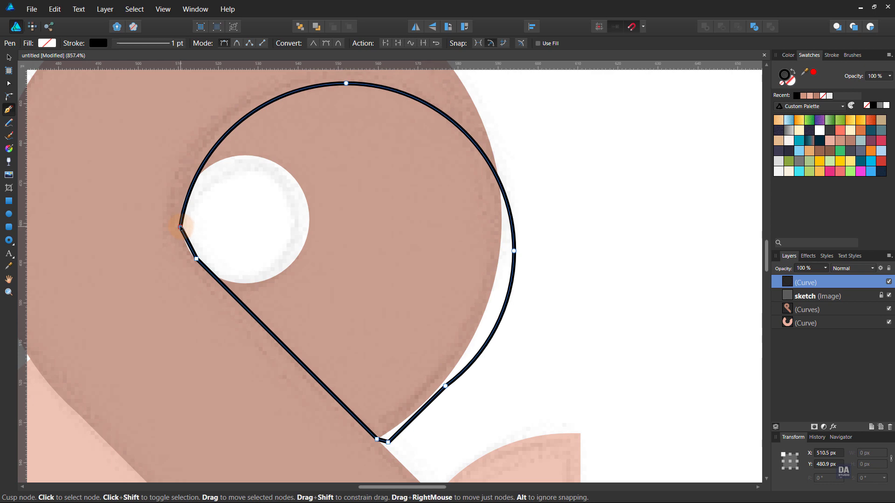
{"action": "left_click", "coordinate": [182, 228]}
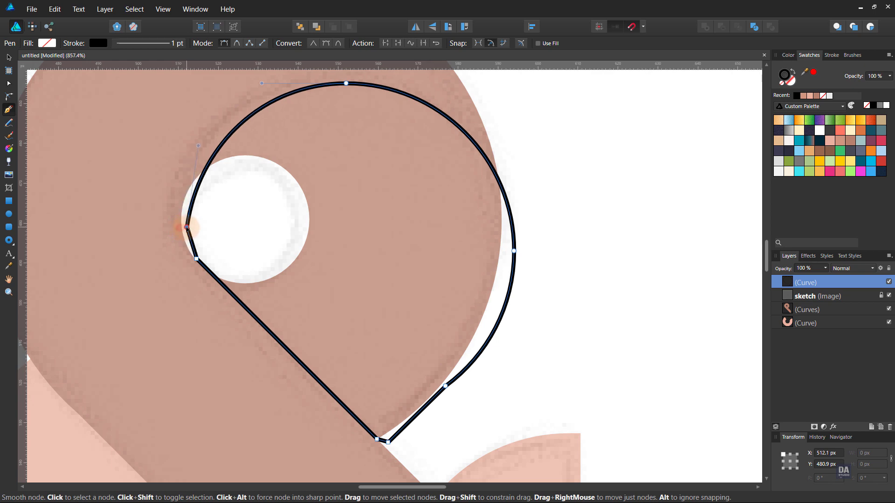
{"action": "left_click_drag", "start_coordinate": [181, 227], "coordinate": [181, 218]}
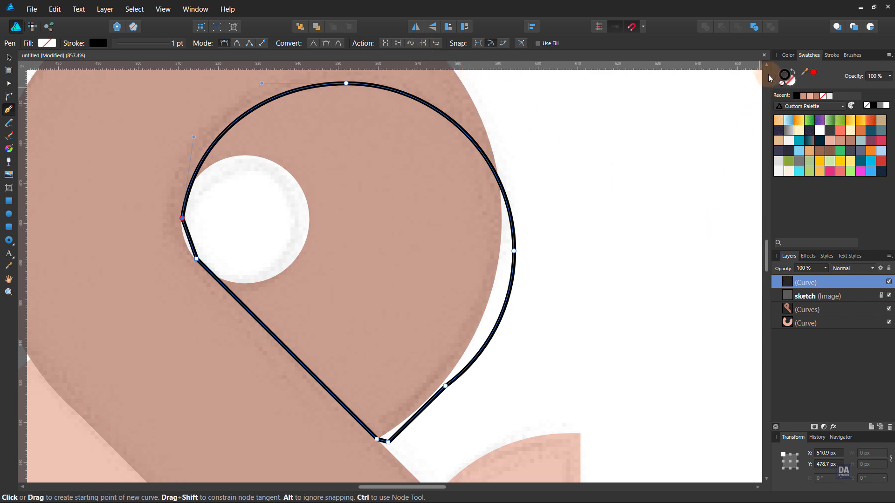
{"action": "left_click", "coordinate": [796, 74]}
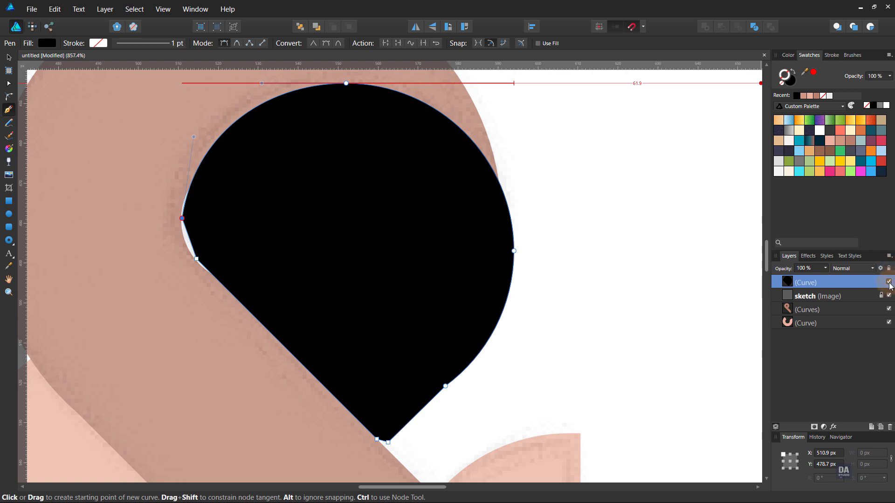
Step: Move the teardrop into the Curves group, hide the sketch, and fill it dark brown
{"action": "left_click_drag", "start_coordinate": [860, 287], "coordinate": [857, 310]}
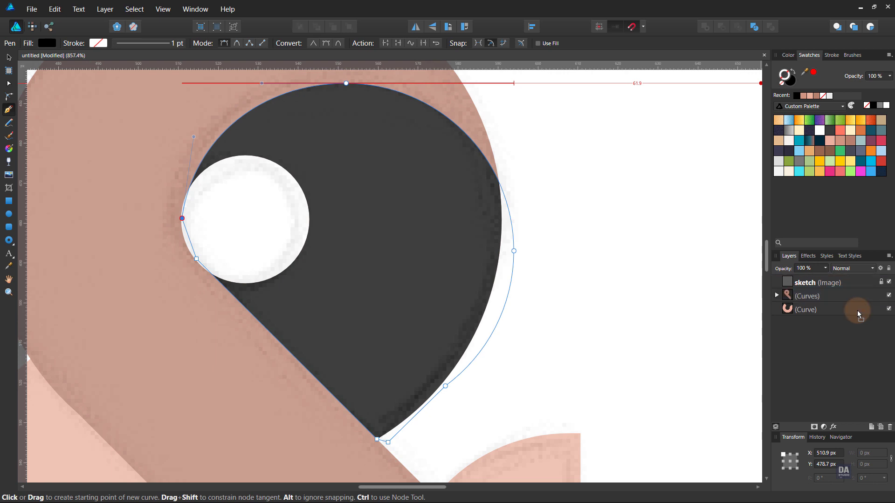
{"action": "left_click", "coordinate": [890, 282]}
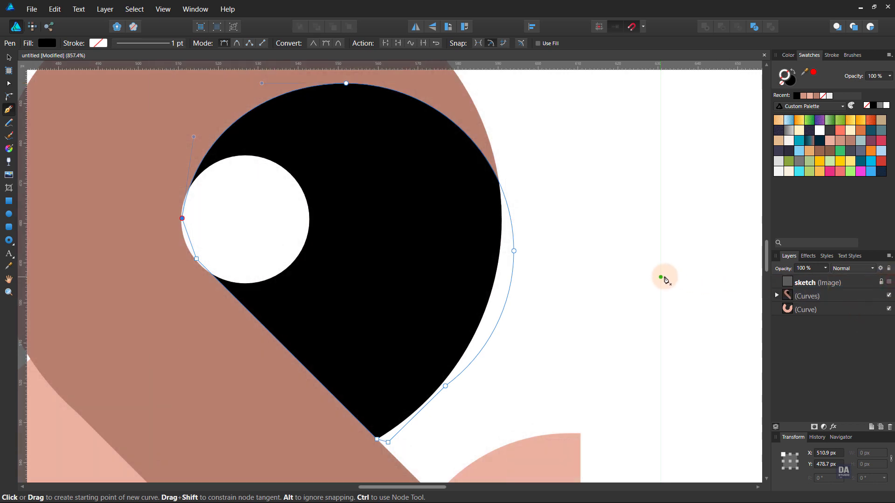
{"action": "left_click", "coordinate": [821, 152]}
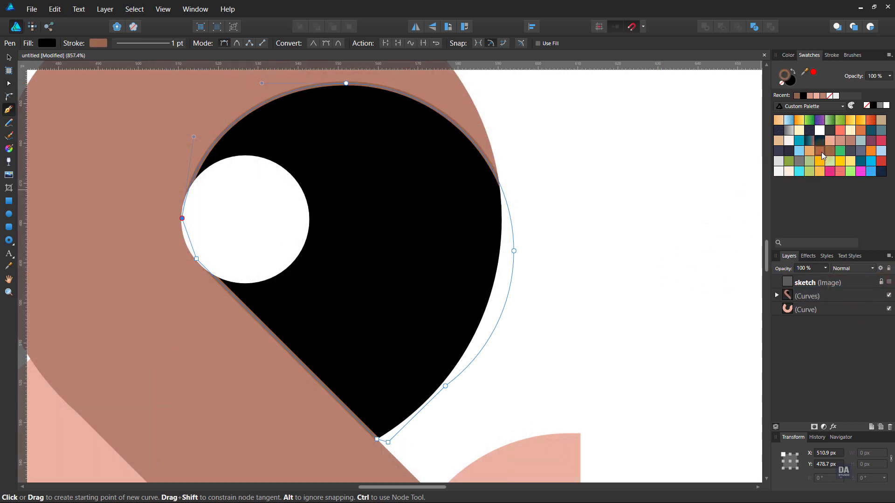
{"action": "key", "text": "ctrl+z"}
{"action": "key", "text": "z"}
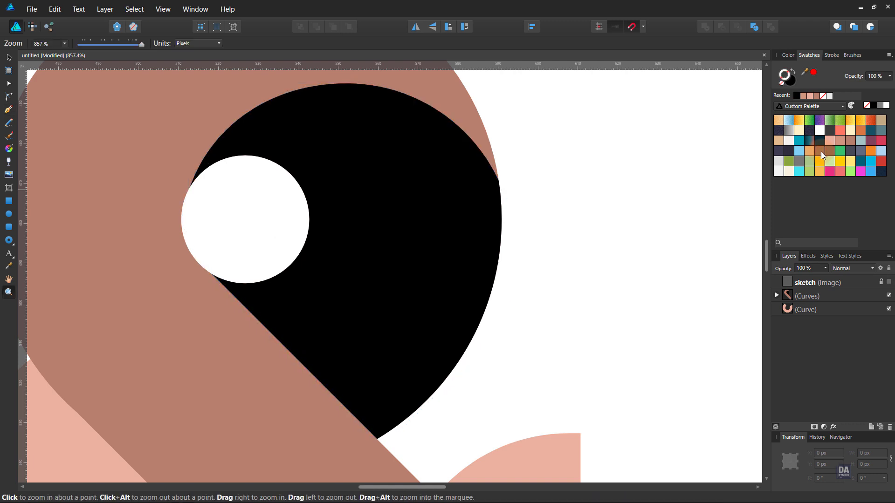
{"action": "key", "text": "v"}
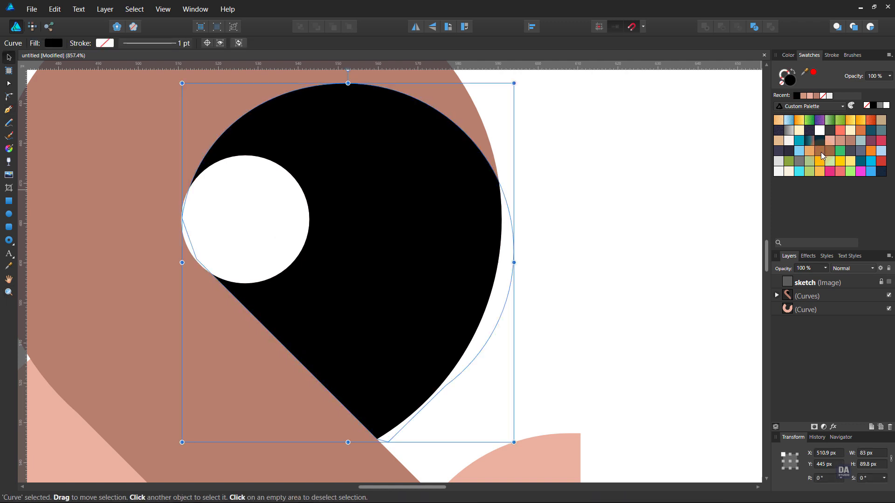
{"action": "left_click", "coordinate": [821, 152]}
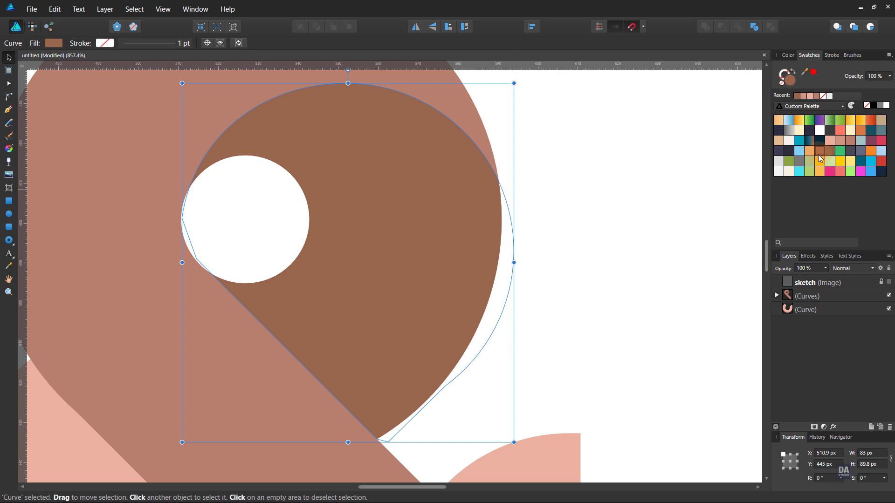
{"action": "left_click", "coordinate": [597, 223]}
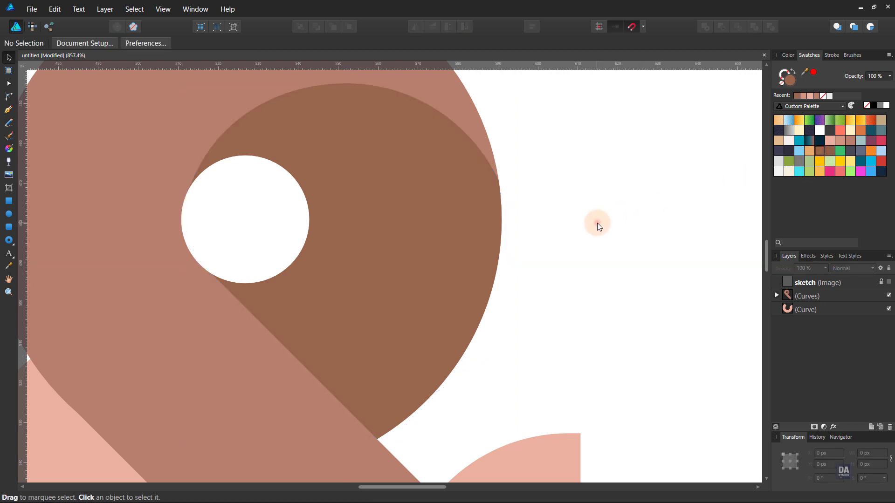
Step: Zoom out to the whole ampersand and change the teardrop's fill to light salmon
{"action": "left_click", "coordinate": [614, 294], "text": "ctrl+alt"}
{"action": "left_click", "coordinate": [588, 344], "text": "alt"}
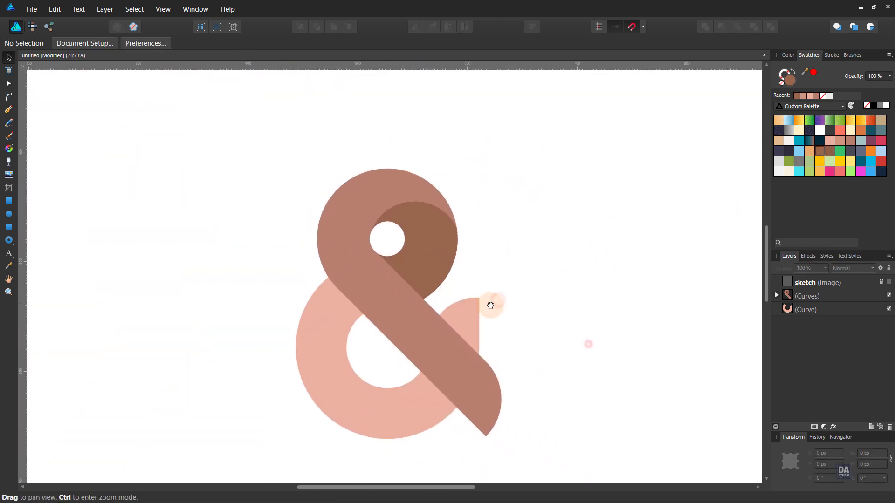
{"action": "key", "text": "space"}
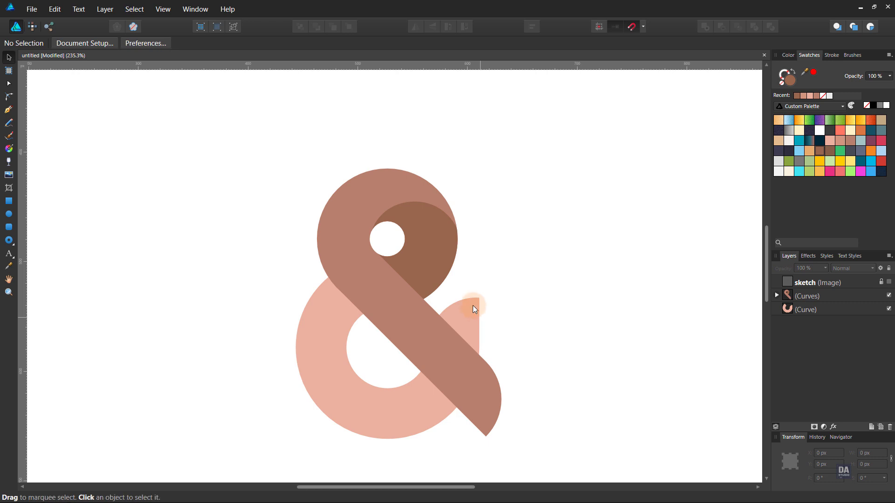
{"action": "left_click", "coordinate": [423, 262]}
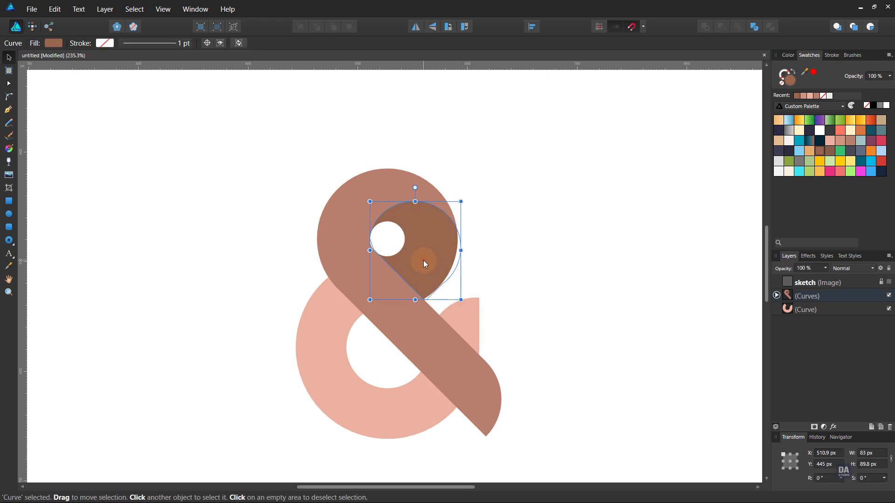
{"action": "left_click", "coordinate": [839, 140]}
{"action": "left_click", "coordinate": [592, 250]}
Step: Zoom in on the ampersand's lower bowl and show the sketch layer again
{"action": "key", "text": "space"}
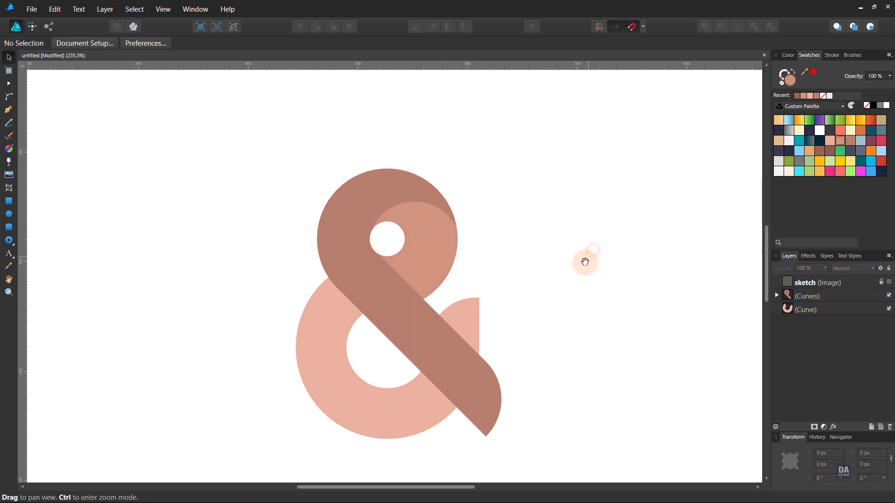
{"action": "key", "text": "ctrl"}
{"action": "left_click_drag", "start_coordinate": [421, 404], "coordinate": [424, 396]}
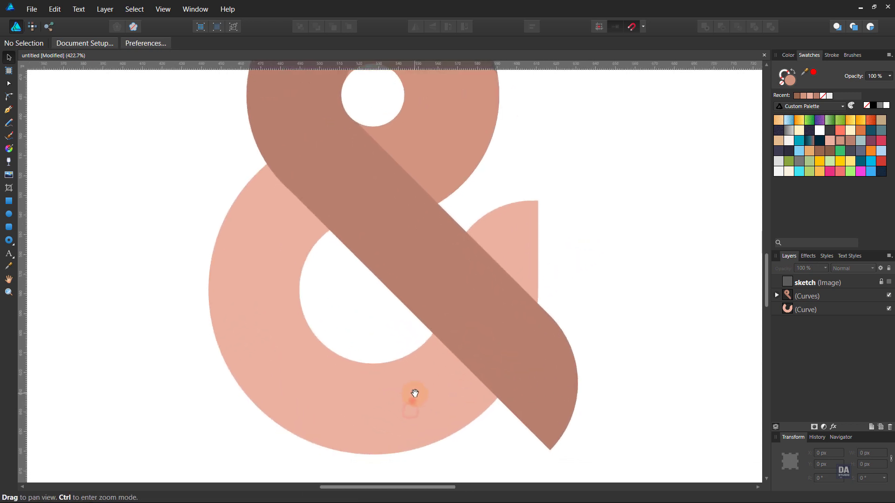
{"action": "left_click", "coordinate": [888, 282]}
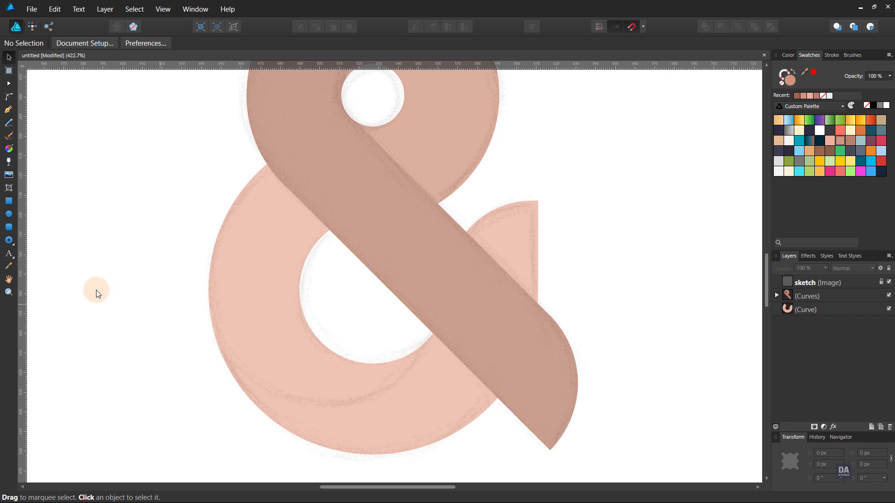
Step: Draw an outline-only circle over the lower bowl's left side, enlarged to about 125 px
{"action": "left_click", "coordinate": [9, 215]}
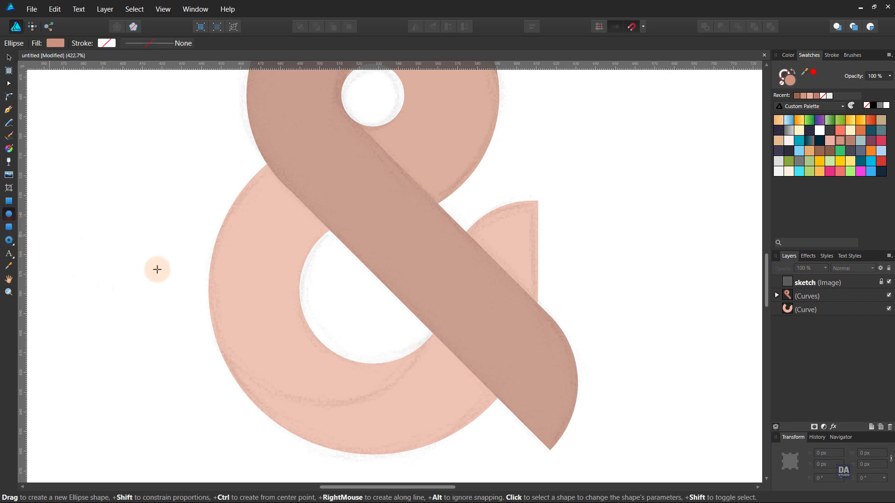
{"action": "left_click_drag", "start_coordinate": [303, 303], "coordinate": [443, 410]}
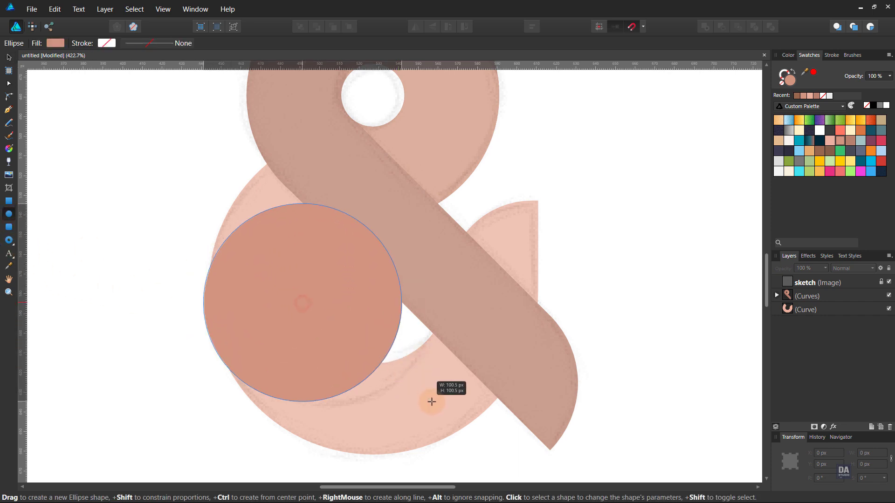
{"action": "left_click", "coordinate": [792, 72]}
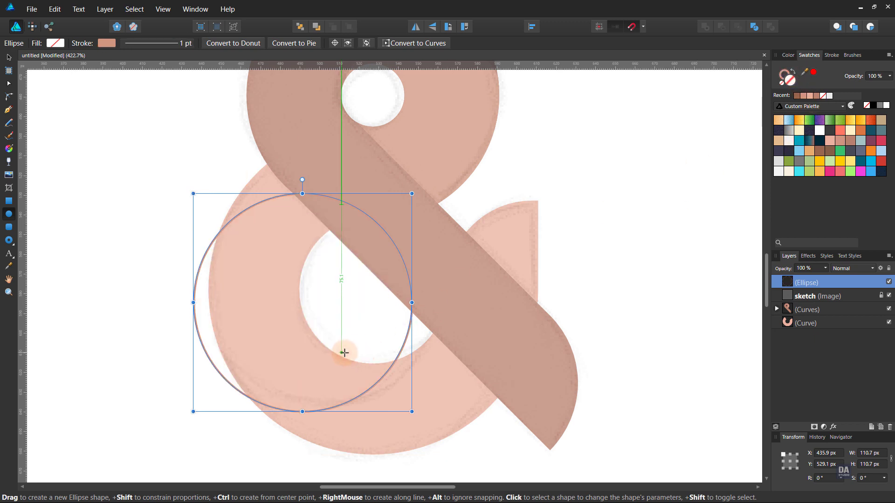
{"action": "key", "text": "v"}
{"action": "left_click_drag", "start_coordinate": [335, 353], "coordinate": [362, 347]}
{"action": "left_click_drag", "start_coordinate": [220, 189], "coordinate": [203, 145]}
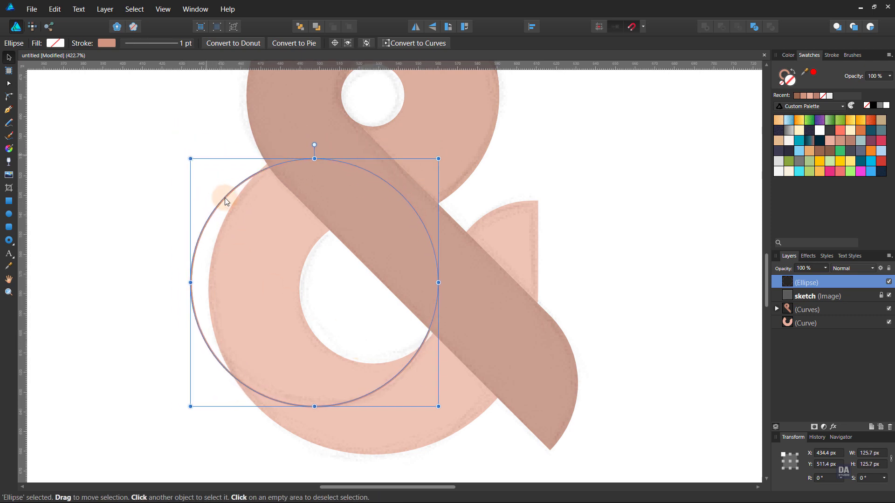
{"action": "left_click_drag", "start_coordinate": [264, 262], "coordinate": [267, 261]}
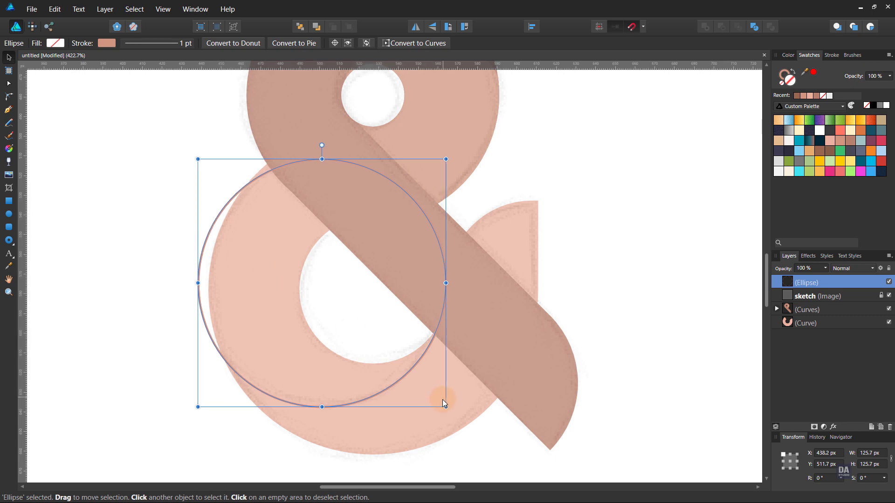
Step: Fine-tune the circle's size and position with small drags and 1 px arrow nudges
{"action": "left_click_drag", "start_coordinate": [446, 407], "coordinate": [446, 407]}
{"action": "left_click_drag", "start_coordinate": [197, 159], "coordinate": [189, 151]}
{"action": "left_click_drag", "start_coordinate": [269, 301], "coordinate": [272, 301]}
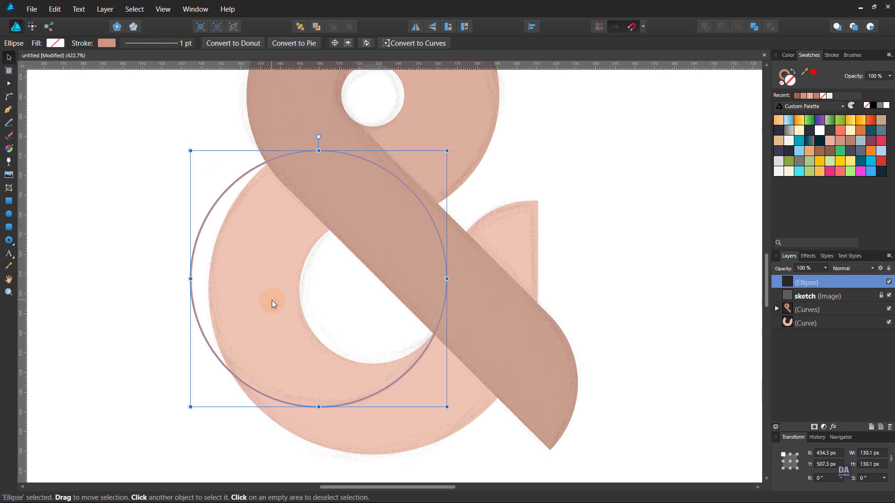
{"action": "key", "text": "Up"}
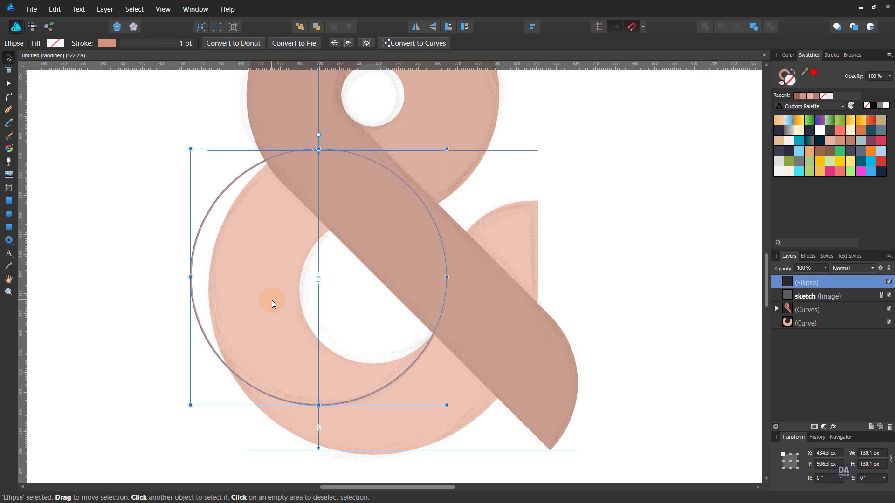
{"action": "key", "text": "Up"}
{"action": "key", "text": "Right"}
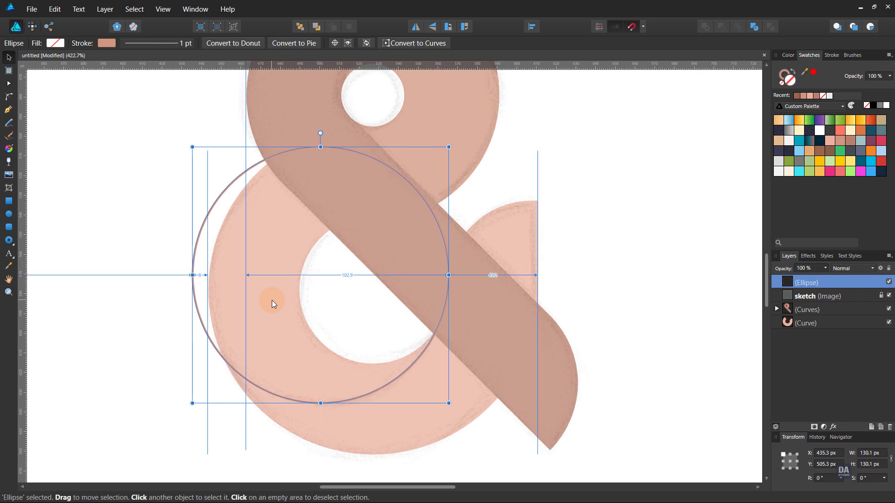
{"action": "key", "text": "Left"}
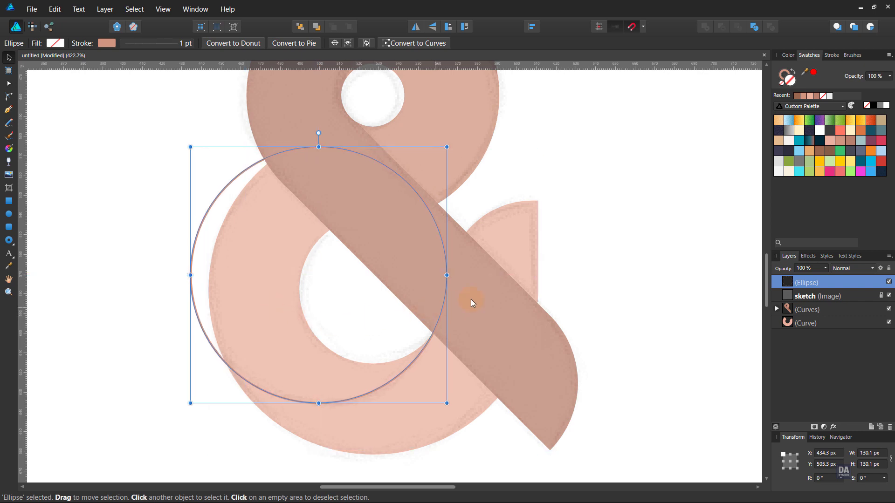
Step: Fill the circle solid darker salmon without outline and nest it inside the lower Curve layer
{"action": "left_click", "coordinate": [889, 295]}
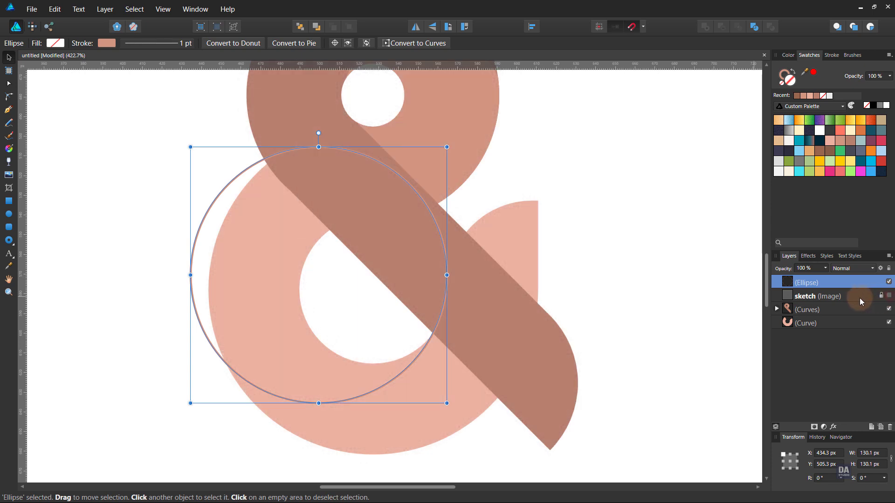
{"action": "left_click", "coordinate": [793, 71]}
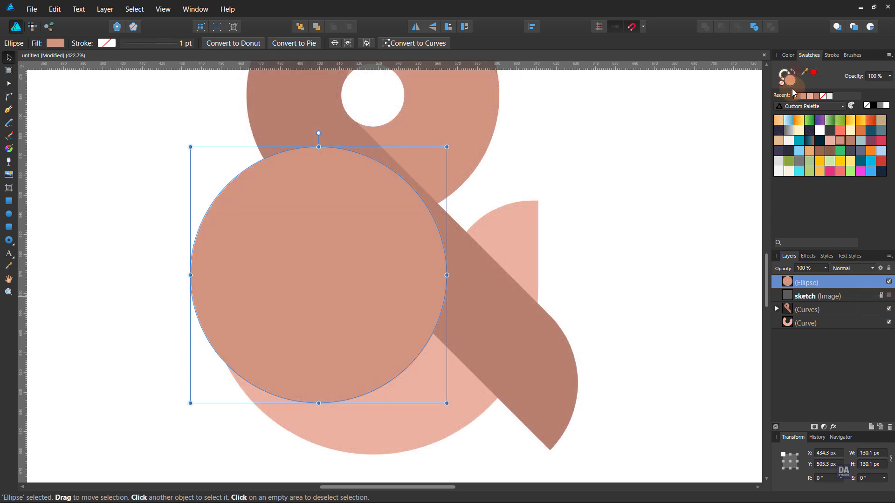
{"action": "left_click", "coordinate": [833, 143]}
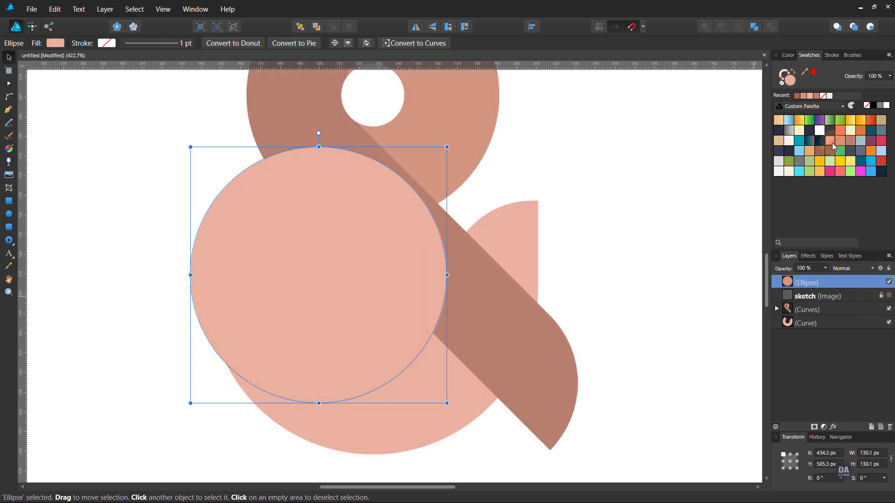
{"action": "left_click", "coordinate": [842, 142]}
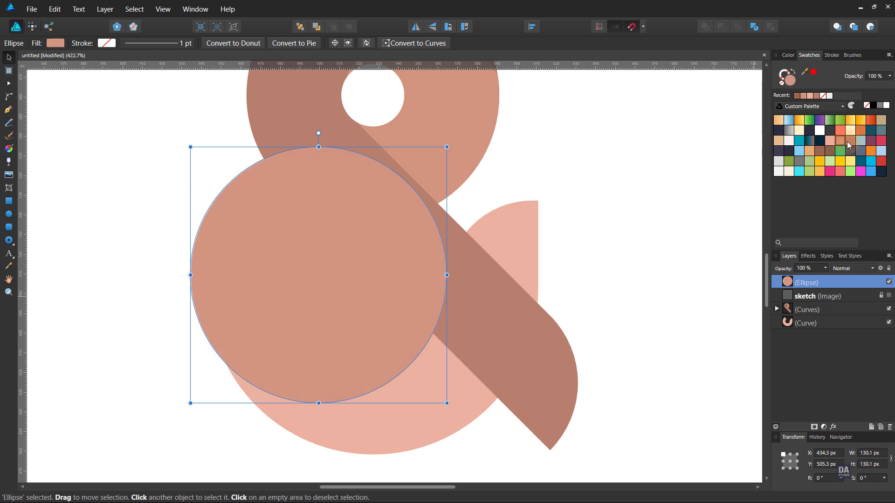
{"action": "left_click", "coordinate": [846, 195]}
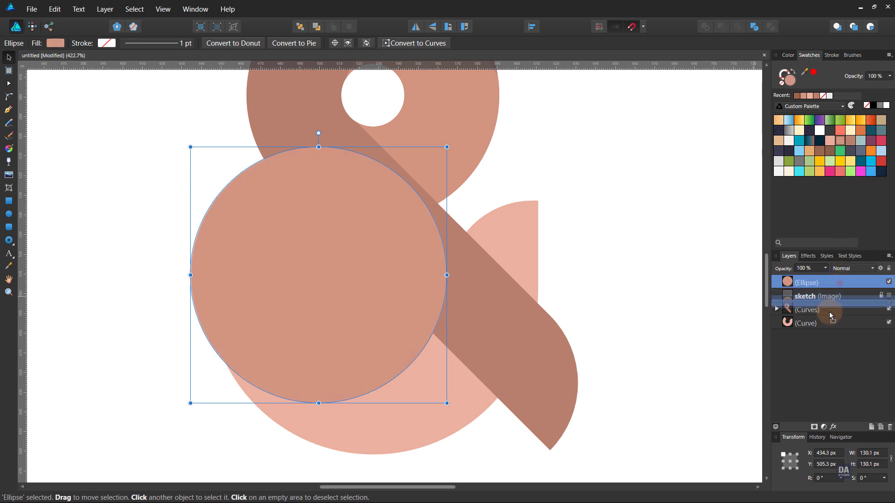
{"action": "left_click_drag", "start_coordinate": [839, 290], "coordinate": [827, 325]}
{"action": "left_click", "coordinate": [666, 299]}
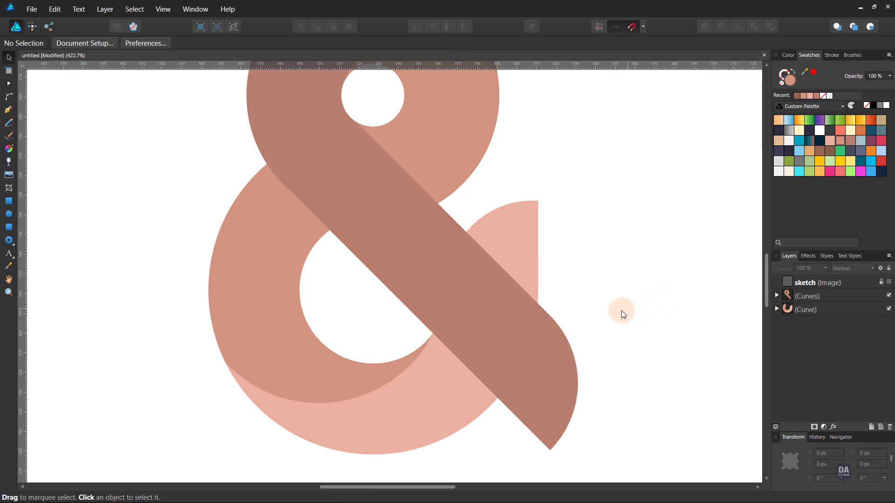
Step: Zoom in on the ampersand, expand both layer groups, select the Curves group, and open the palette list
{"action": "scroll", "coordinate": [622, 310], "scroll_direction": "down", "scroll_amount": 3}
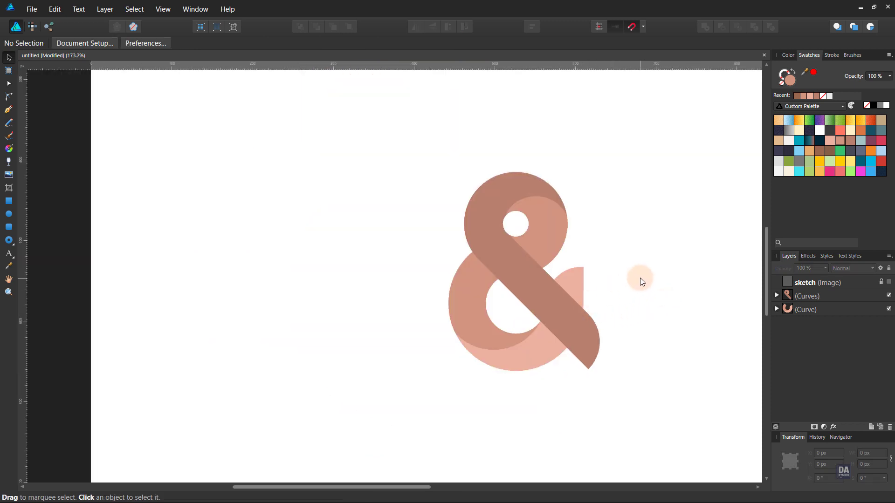
{"action": "key", "text": "ctrl+0"}
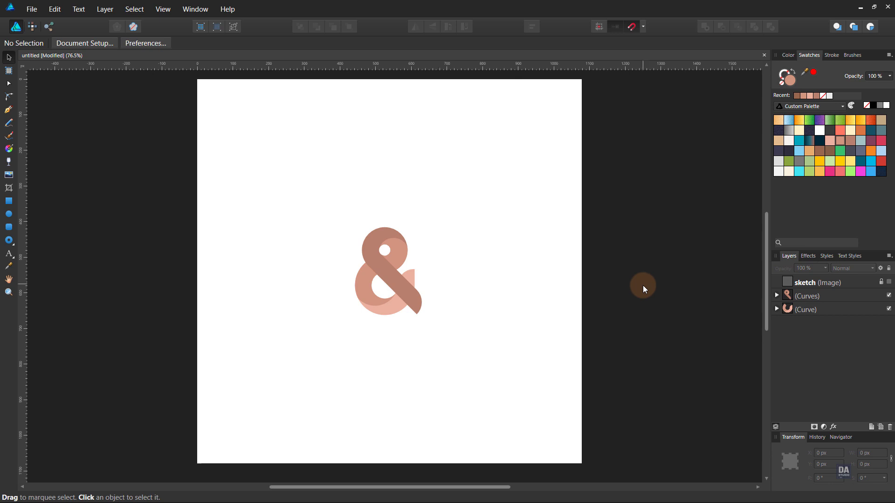
{"action": "key", "text": "z"}
{"action": "mouse_move", "coordinate": [372, 259]}
{"action": "left_mouse_down"}
{"action": "mouse_move", "coordinate": [559, 321]}
{"action": "mouse_move", "coordinate": [623, 371]}
{"action": "left_mouse_up"}
{"action": "mouse_move", "coordinate": [472, 373]}
{"action": "left_mouse_down"}
{"action": "mouse_move", "coordinate": [424, 305]}
{"action": "mouse_move", "coordinate": [457, 300]}
{"action": "mouse_move", "coordinate": [463, 307]}
{"action": "left_mouse_up"}
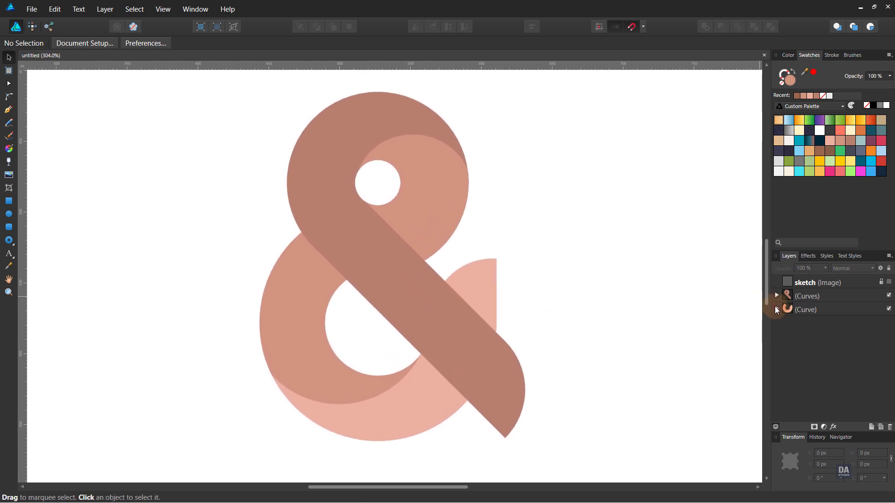
{"action": "left_click", "coordinate": [777, 309]}
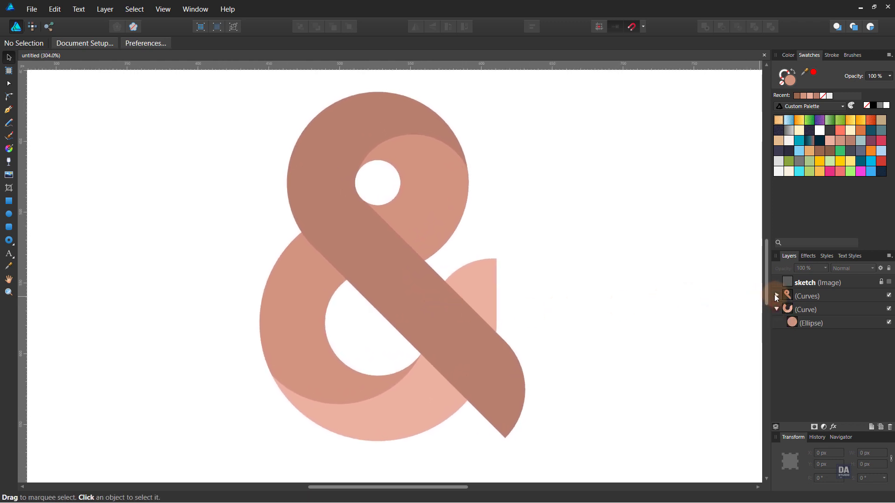
{"action": "left_click", "coordinate": [799, 296]}
{"action": "left_click", "coordinate": [818, 107]}
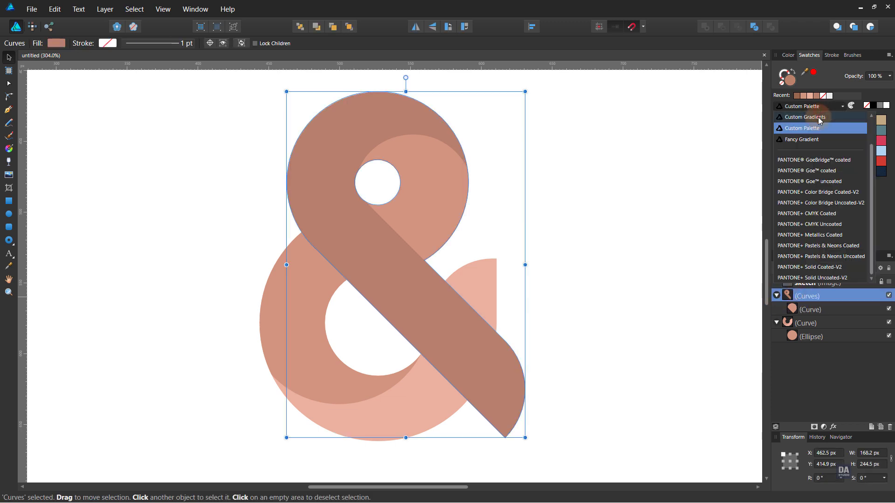
Step: Apply a purple-pink-yellow gradient to the stroke group, yellow at the top to purple past the tail
{"action": "left_click", "coordinate": [817, 117]}
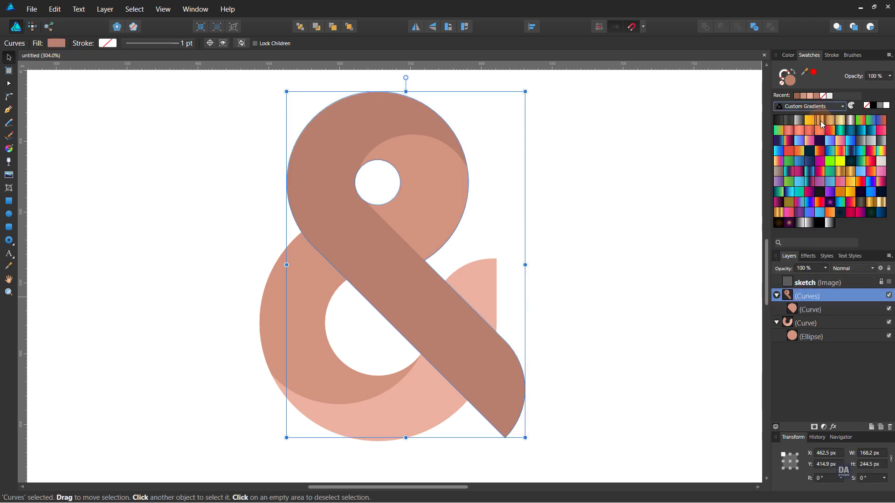
{"action": "left_click", "coordinate": [875, 154]}
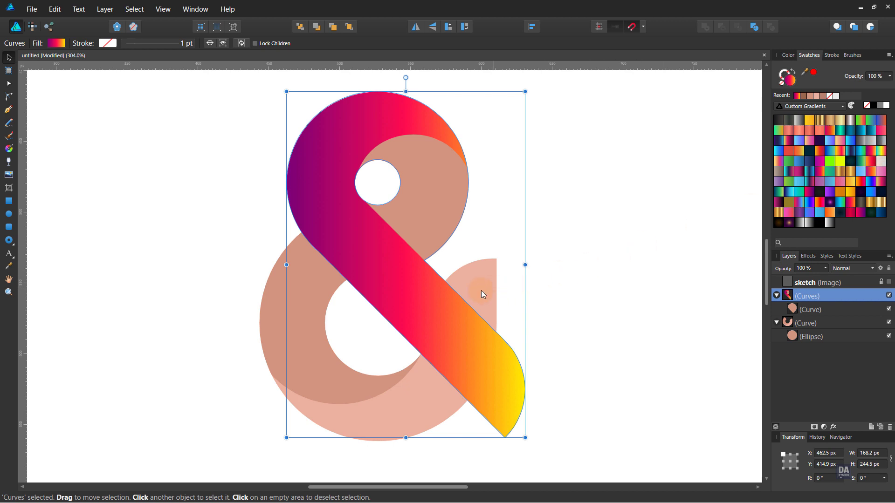
{"action": "key", "text": "g"}
{"action": "left_click_drag", "start_coordinate": [326, 130], "coordinate": [492, 351]}
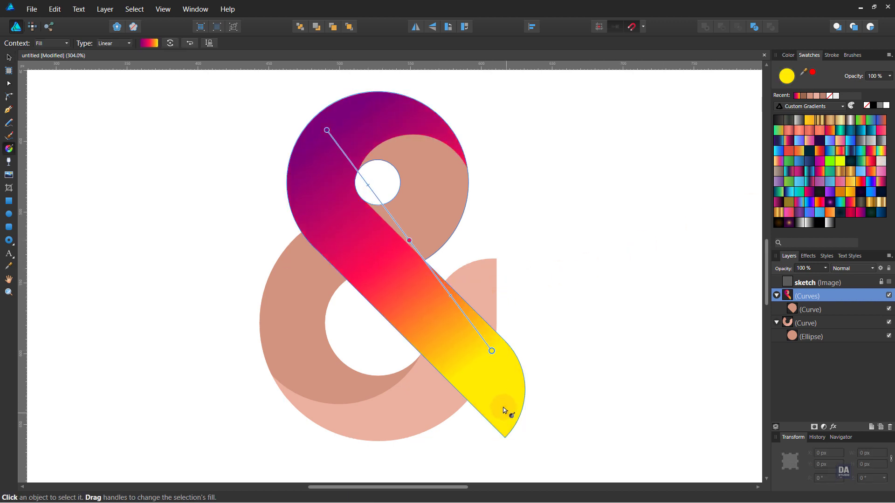
{"action": "mouse_move", "coordinate": [503, 410]}
{"action": "left_mouse_down"}
{"action": "mouse_move", "coordinate": [314, 100]}
{"action": "mouse_move", "coordinate": [329, 150]}
{"action": "mouse_move", "coordinate": [317, 126]}
{"action": "left_mouse_up"}
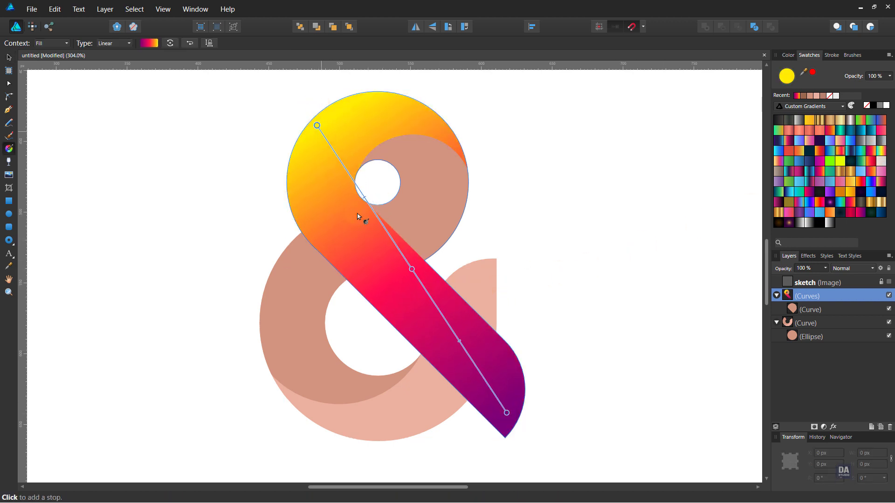
{"action": "left_click_drag", "start_coordinate": [506, 413], "coordinate": [546, 471]}
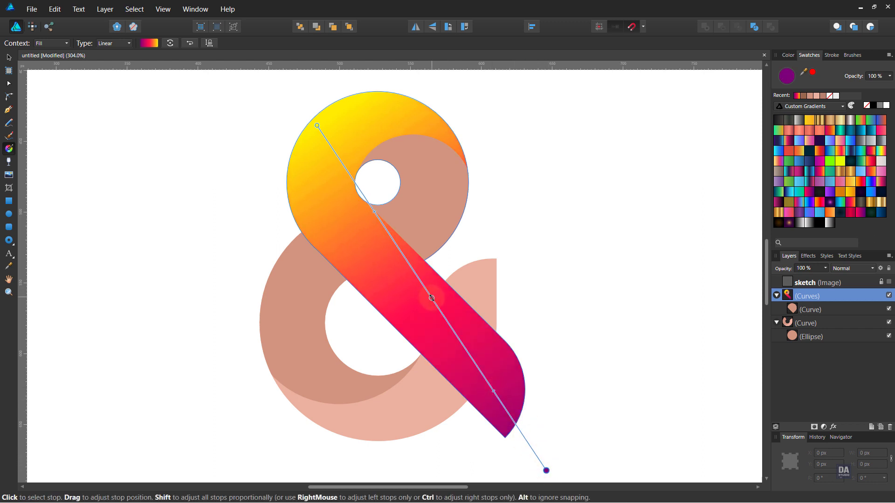
{"action": "left_click_drag", "start_coordinate": [431, 298], "coordinate": [446, 320]}
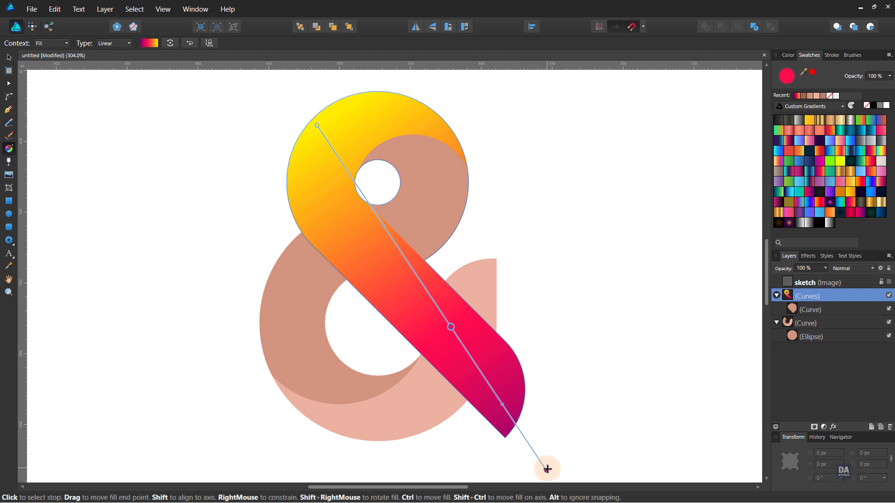
{"action": "left_click_drag", "start_coordinate": [546, 470], "coordinate": [555, 478]}
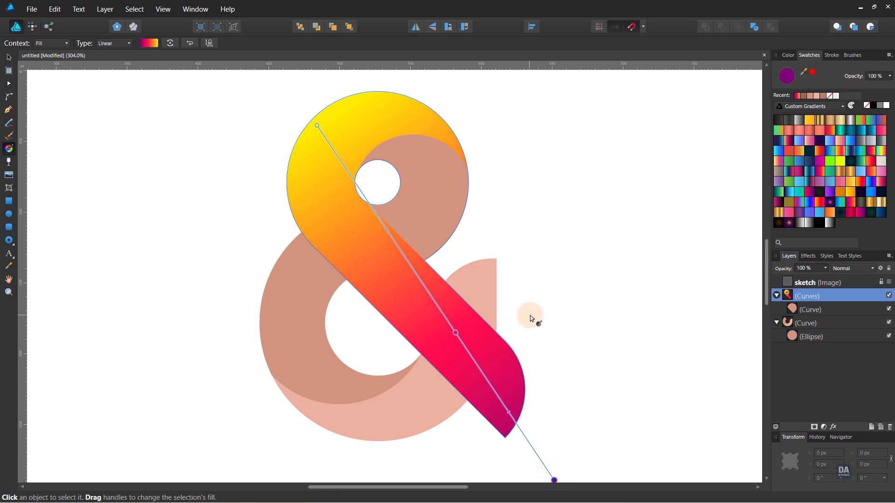
{"action": "left_click", "coordinate": [451, 223]}
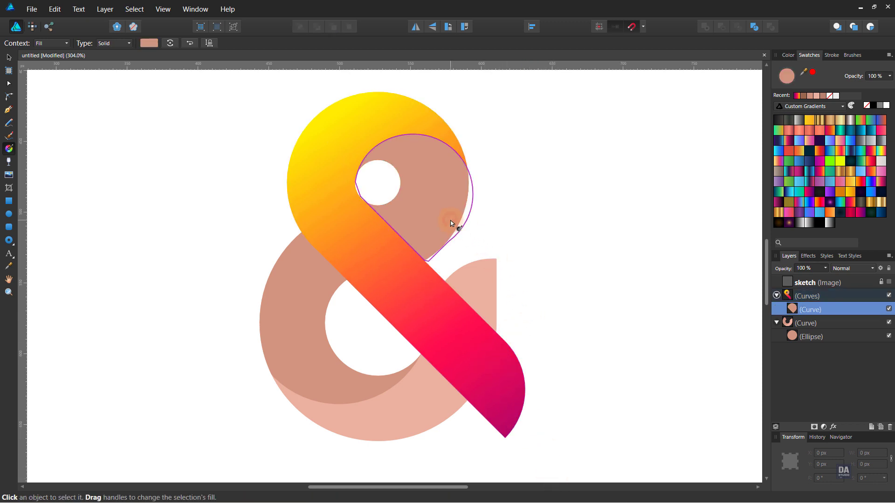
Step: Fill the inner crescent with a vertical gradient, dark teal at top to green below
{"action": "left_click", "coordinate": [780, 192]}
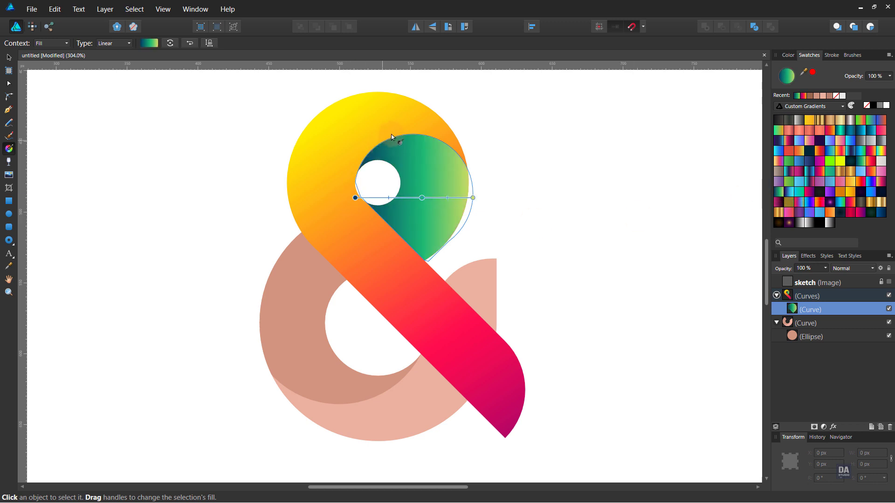
{"action": "mouse_move", "coordinate": [396, 134]}
{"action": "left_mouse_down"}
{"action": "mouse_move", "coordinate": [383, 275]}
{"action": "mouse_move", "coordinate": [336, 269]}
{"action": "left_mouse_up"}
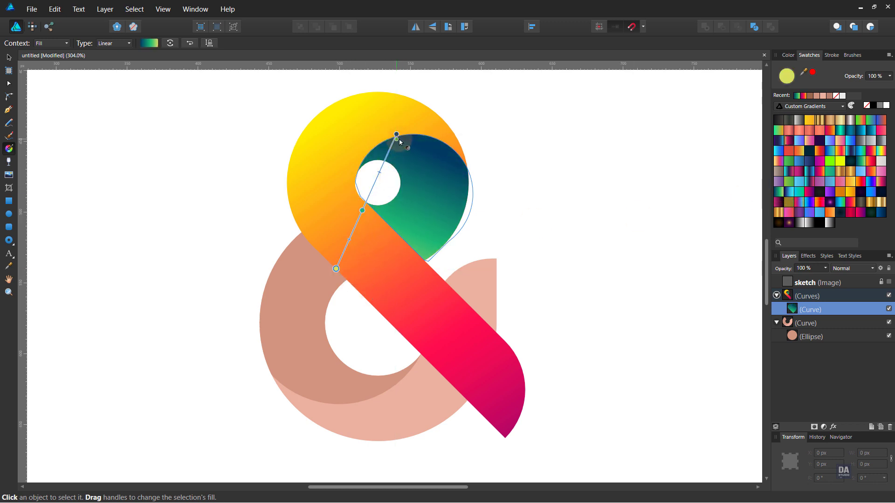
{"action": "left_click_drag", "start_coordinate": [396, 135], "coordinate": [360, 135]}
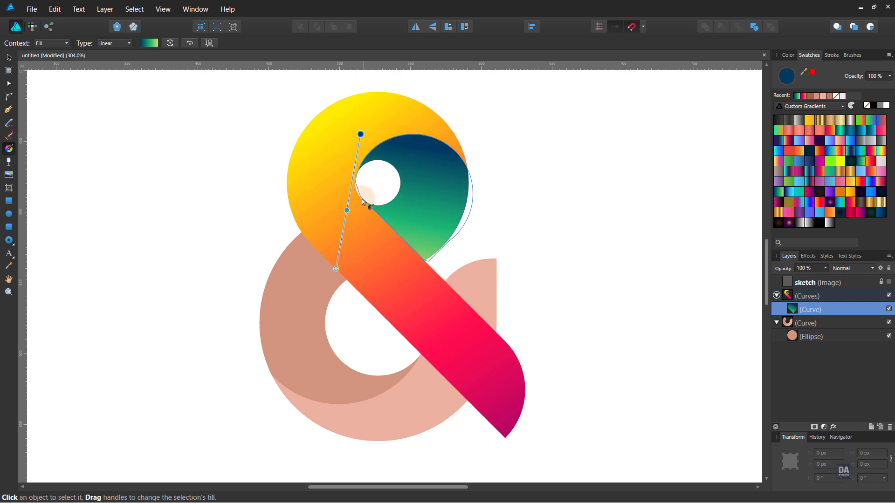
{"action": "mouse_move", "coordinate": [336, 268]}
{"action": "left_mouse_down"}
{"action": "mouse_move", "coordinate": [368, 279]}
{"action": "mouse_move", "coordinate": [355, 294]}
{"action": "left_mouse_up"}
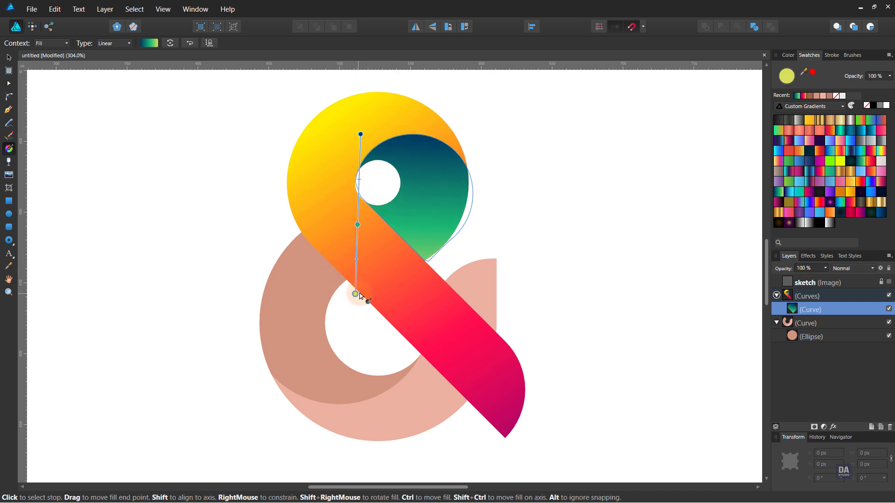
{"action": "left_click", "coordinate": [299, 328]}
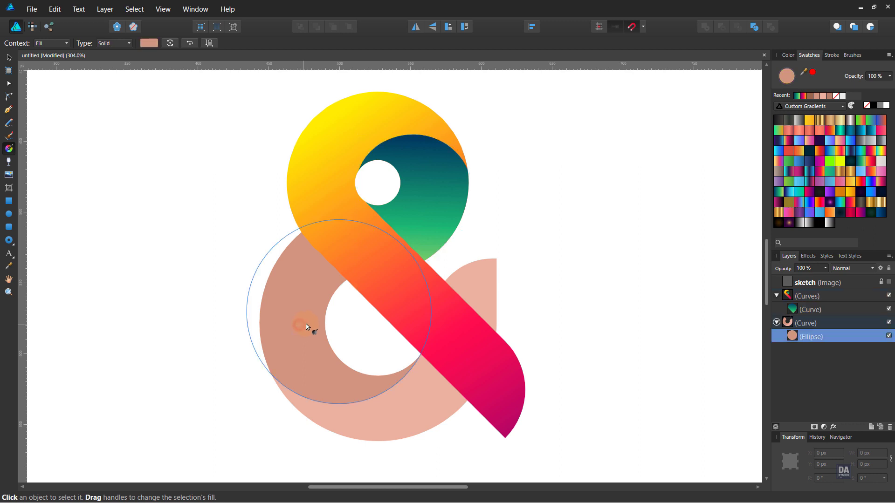
Step: Give the lower-bowl circle a stretched diagonal blue gradient, bright cyan top-left to navy below
{"action": "left_click", "coordinate": [787, 192]}
{"action": "mouse_move", "coordinate": [366, 417]}
{"action": "left_mouse_down"}
{"action": "mouse_move", "coordinate": [285, 218]}
{"action": "mouse_move", "coordinate": [268, 240]}
{"action": "left_mouse_up"}
{"action": "left_click_drag", "start_coordinate": [366, 417], "coordinate": [367, 458]}
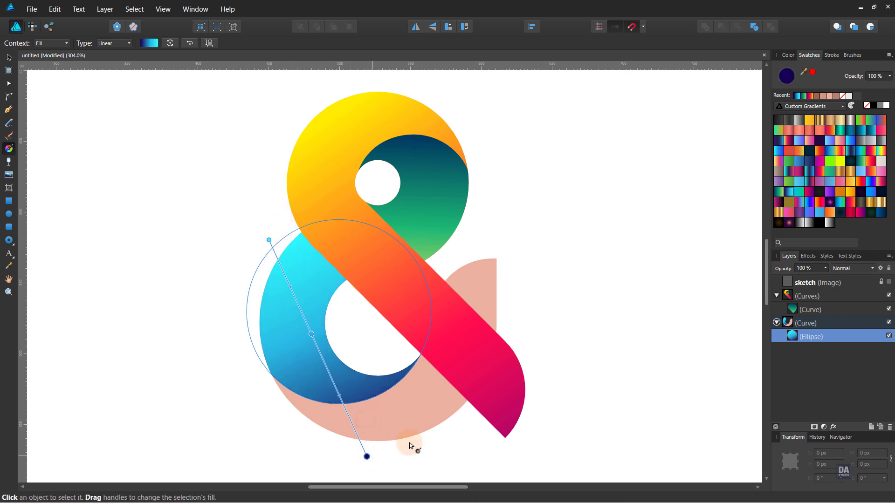
{"action": "left_click", "coordinate": [449, 413]}
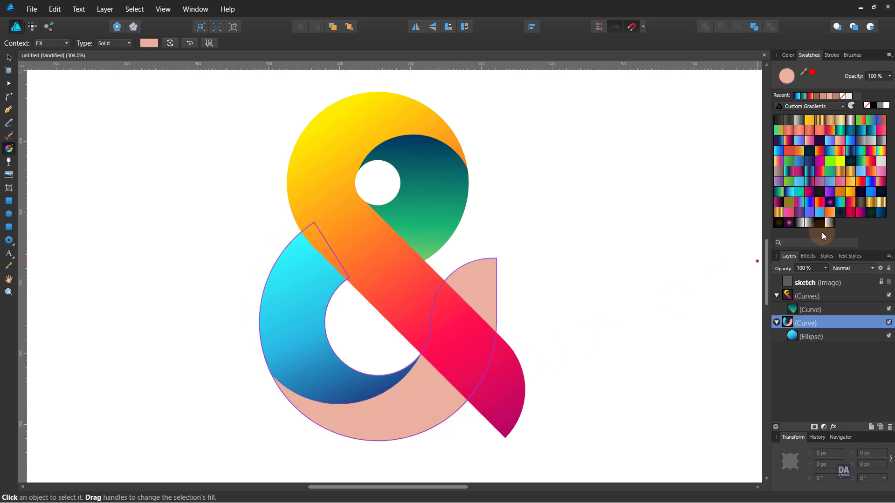
Step: Try gradient swatches on the lower curve, settling on a diagonal magenta-to-purple gradient
{"action": "left_click", "coordinate": [855, 211]}
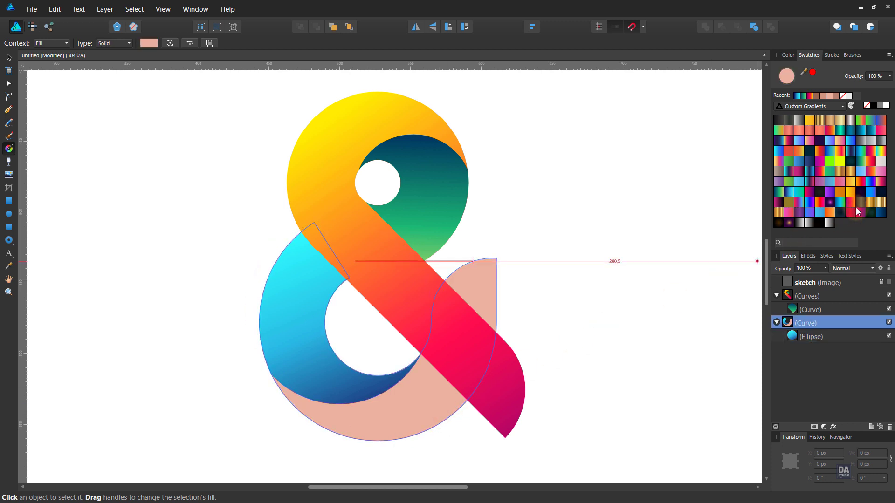
{"action": "left_click", "coordinate": [882, 186]}
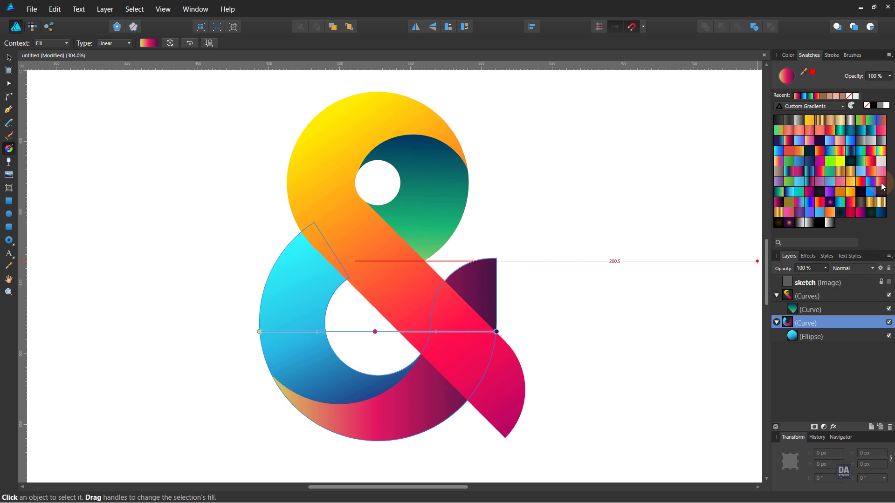
{"action": "left_click", "coordinate": [822, 161]}
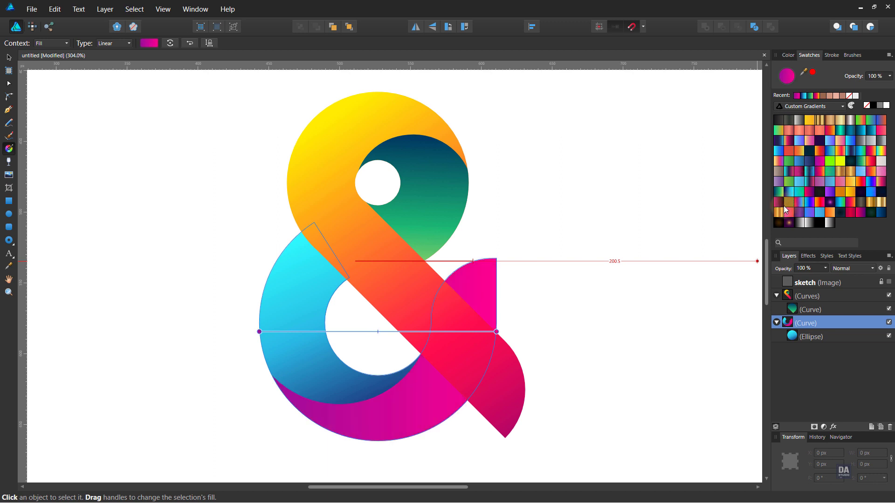
{"action": "left_click", "coordinate": [805, 194]}
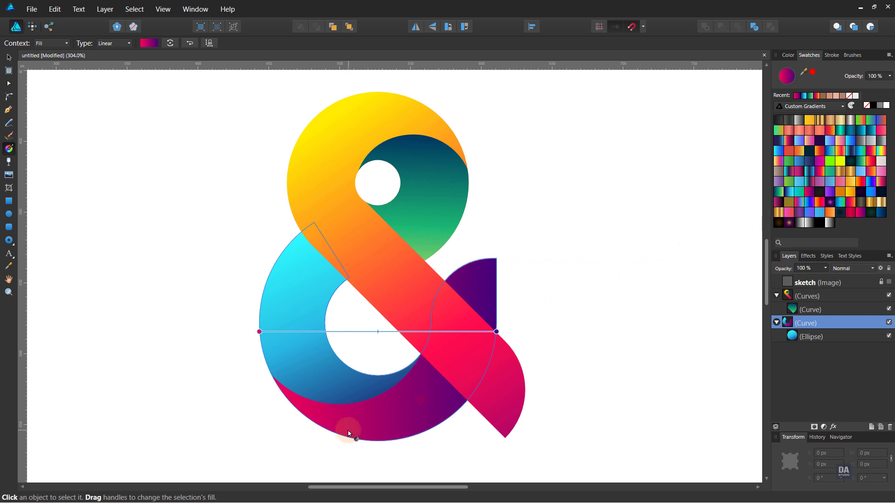
{"action": "mouse_move", "coordinate": [348, 430]}
{"action": "left_mouse_down"}
{"action": "mouse_move", "coordinate": [534, 283]}
{"action": "mouse_move", "coordinate": [505, 277]}
{"action": "mouse_move", "coordinate": [310, 438]}
{"action": "left_mouse_up"}
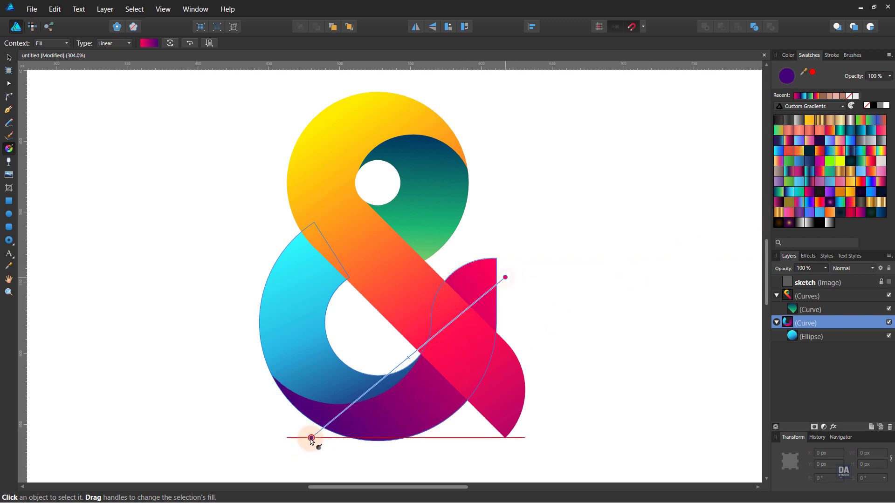
{"action": "left_click", "coordinate": [148, 43]}
Step: Move the gradient midpoint to 57% and set the left stop to a slightly darker magenta
{"action": "left_click", "coordinate": [78, 84]}
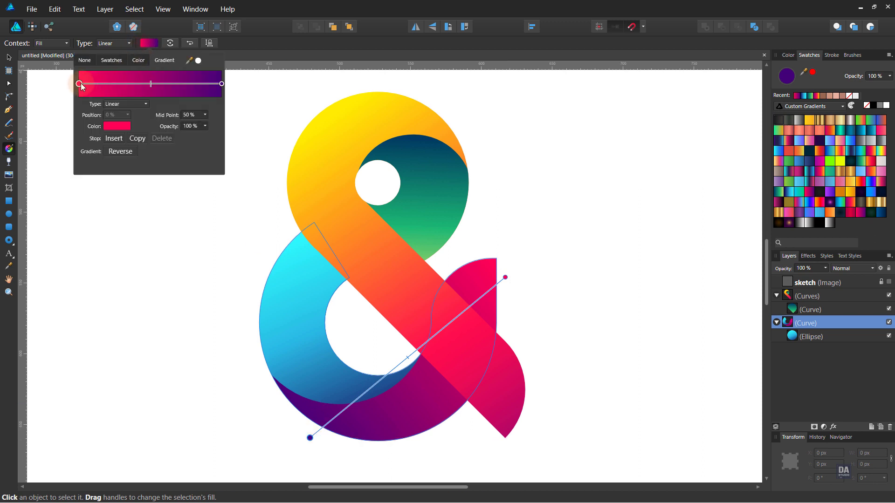
{"action": "left_click_drag", "start_coordinate": [151, 84], "coordinate": [161, 82]}
{"action": "left_click", "coordinate": [117, 126]}
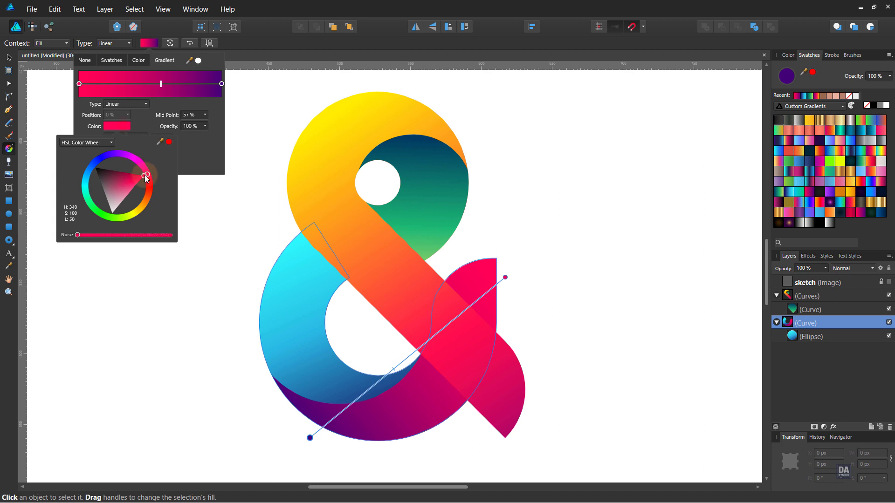
{"action": "mouse_move", "coordinate": [145, 176]}
{"action": "left_mouse_down"}
{"action": "mouse_move", "coordinate": [137, 168]}
{"action": "mouse_move", "coordinate": [138, 181]}
{"action": "left_mouse_up"}
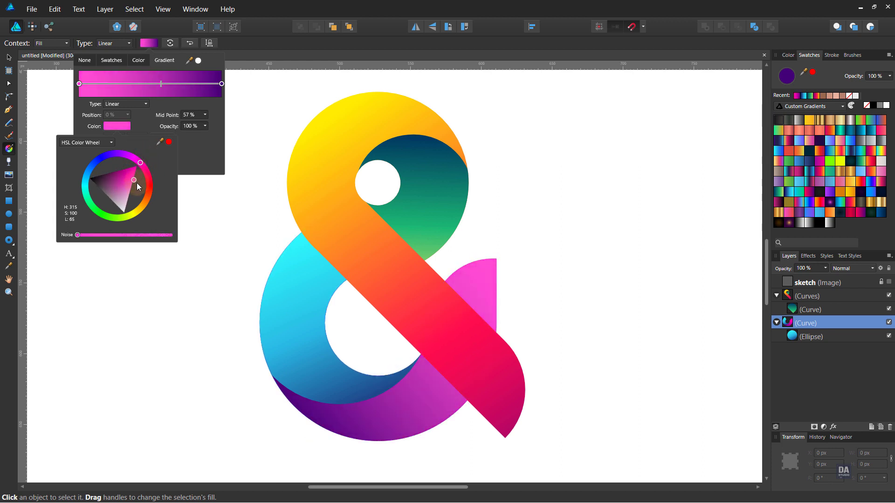
{"action": "left_click_drag", "start_coordinate": [138, 186], "coordinate": [139, 181]}
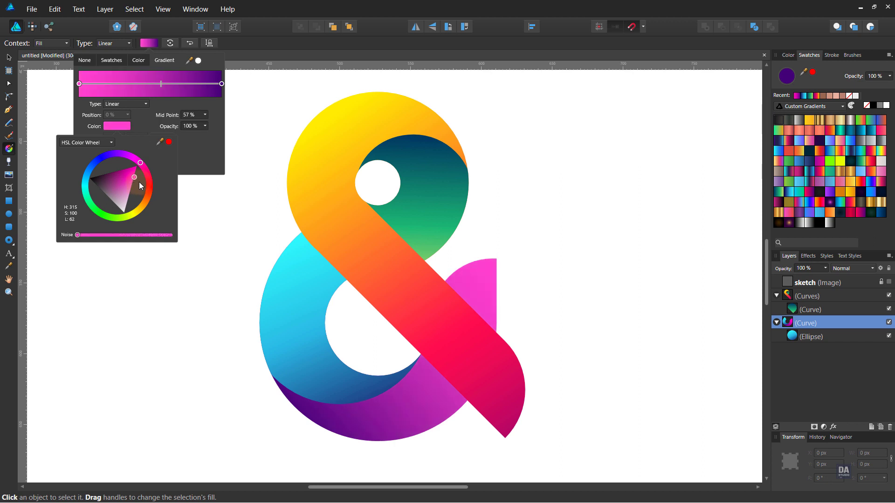
Step: Shift the right stop to blue-violet and extend the gradient's dark end lower on the curve
{"action": "left_click", "coordinate": [221, 83]}
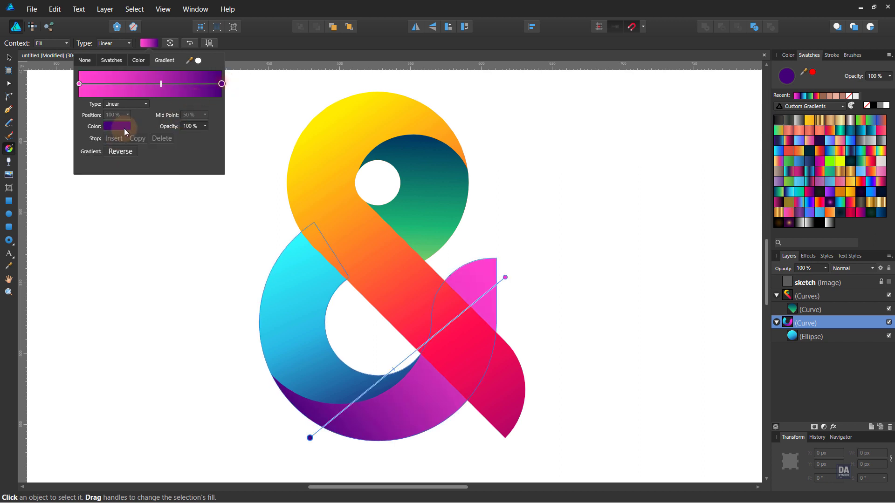
{"action": "mouse_move", "coordinate": [119, 154]}
{"action": "left_mouse_down"}
{"action": "mouse_move", "coordinate": [108, 155]}
{"action": "mouse_move", "coordinate": [101, 175]}
{"action": "left_mouse_up"}
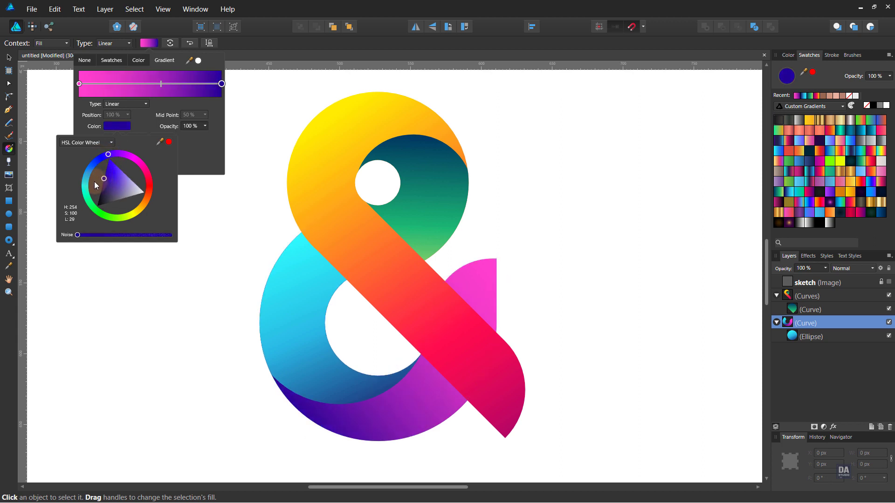
{"action": "mouse_move", "coordinate": [108, 154]}
{"action": "left_mouse_down"}
{"action": "mouse_move", "coordinate": [94, 167]}
{"action": "mouse_move", "coordinate": [114, 157]}
{"action": "left_mouse_up"}
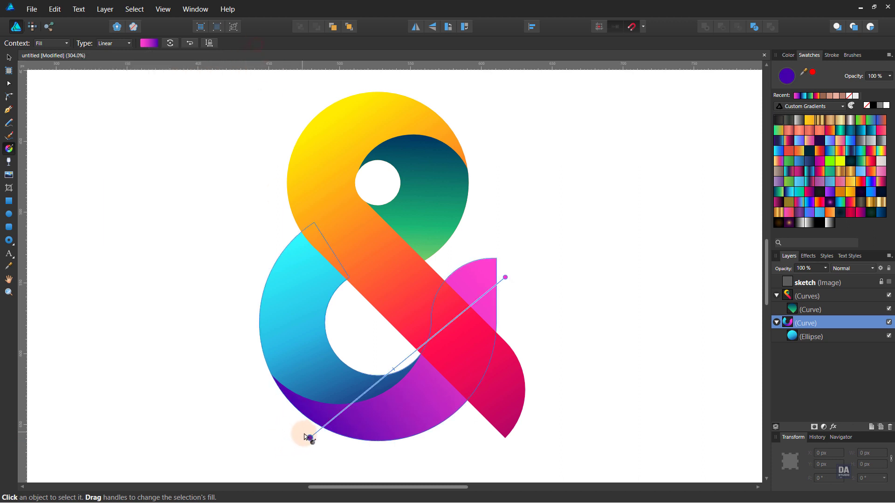
{"action": "mouse_move", "coordinate": [310, 438]}
{"action": "left_mouse_down"}
{"action": "mouse_move", "coordinate": [298, 448]}
{"action": "mouse_move", "coordinate": [310, 460]}
{"action": "left_mouse_up"}
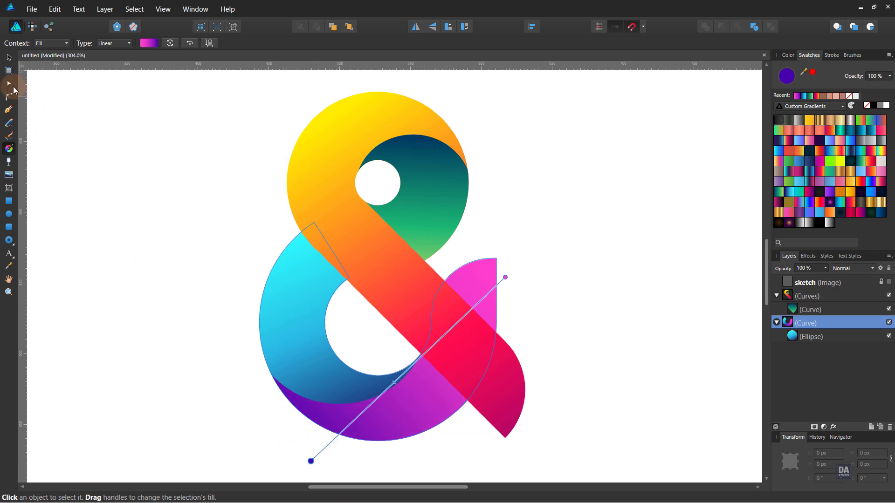
{"action": "left_click", "coordinate": [9, 57]}
{"action": "left_click", "coordinate": [236, 259]}
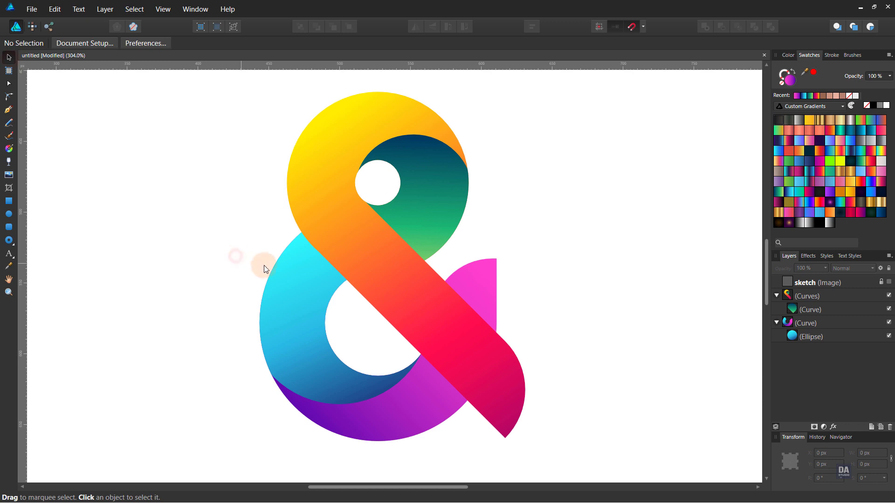
{"action": "left_click_drag", "start_coordinate": [455, 207], "coordinate": [432, 213]}
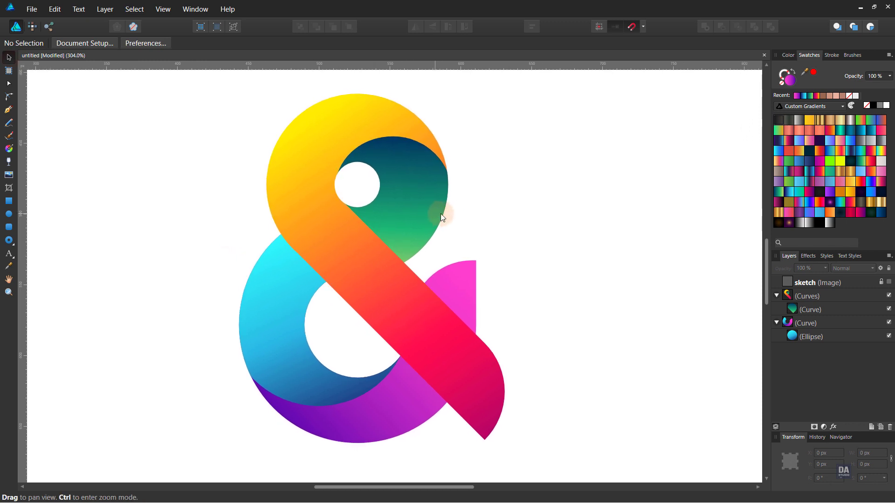
{"action": "left_click", "coordinate": [364, 267]}
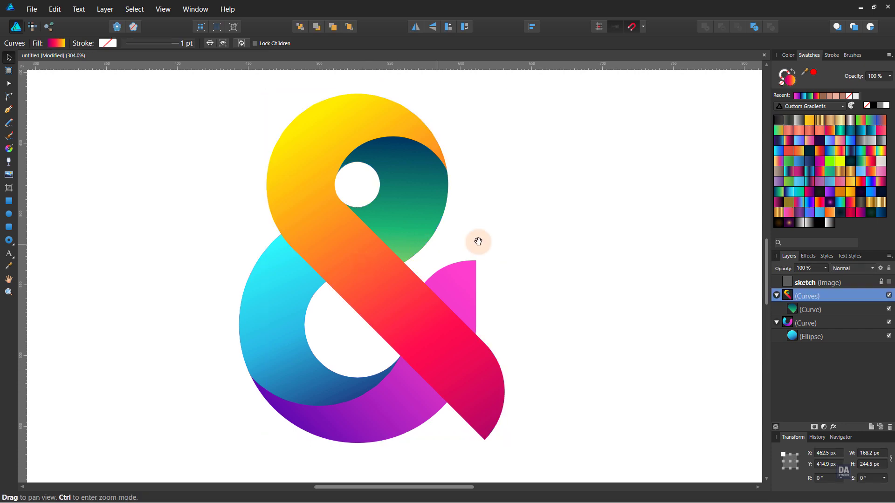
{"action": "left_click_drag", "start_coordinate": [475, 240], "coordinate": [390, 240]}
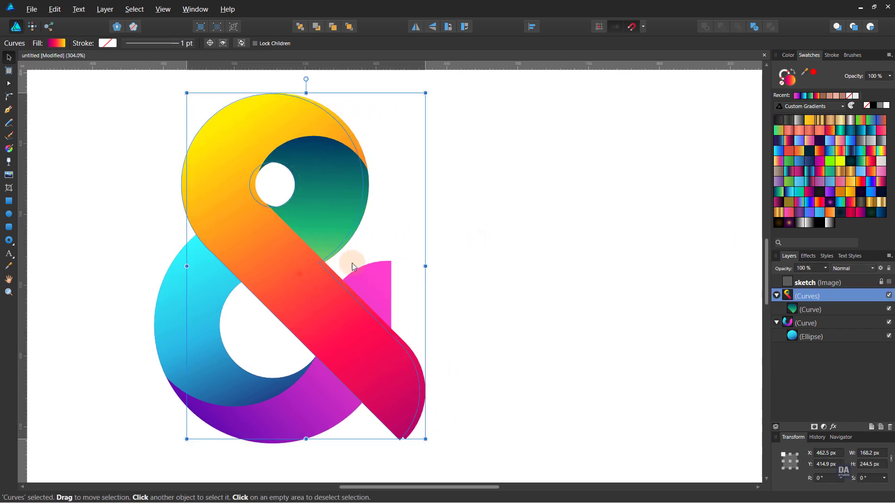
Step: Copy the upper stroke to the right without its teal inner shape, then add a slightly offset second copy
{"action": "left_click_drag", "start_coordinate": [321, 264], "coordinate": [549, 233]}
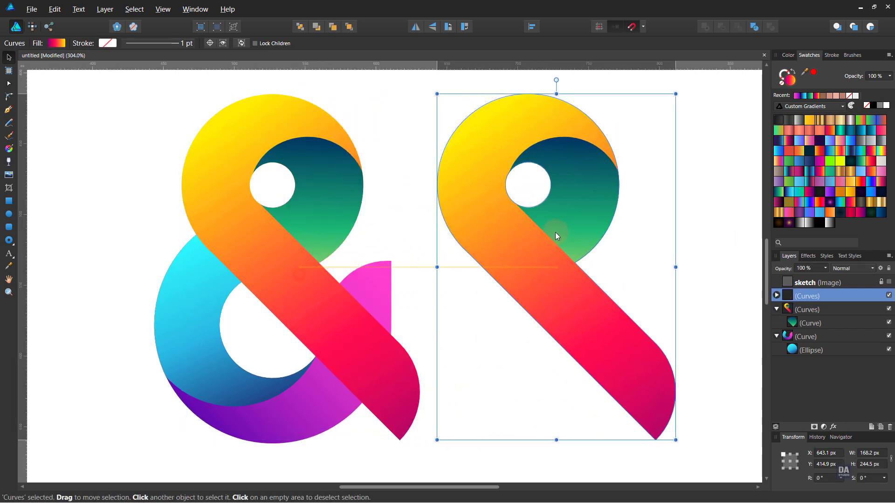
{"action": "left_click", "coordinate": [776, 295]}
{"action": "left_click", "coordinate": [817, 309]}
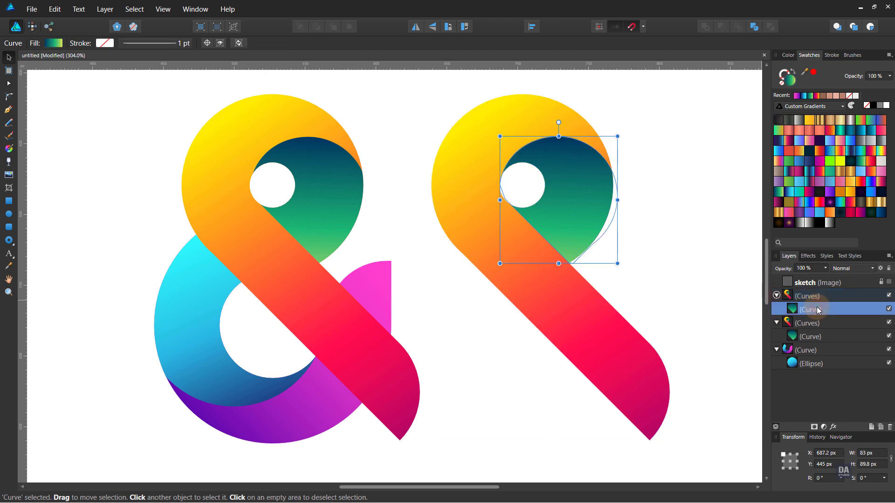
{"action": "key", "text": "Delete"}
{"action": "left_click", "coordinate": [606, 314]}
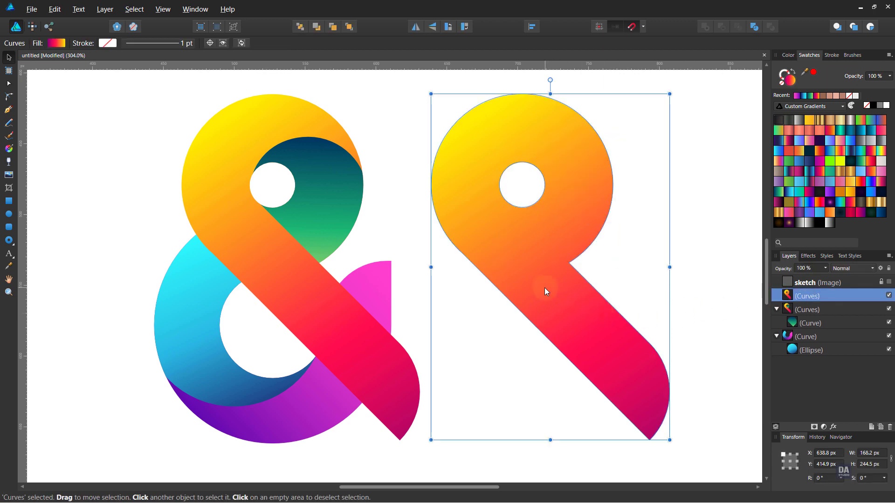
{"action": "mouse_move", "coordinate": [547, 291]}
{"action": "left_mouse_down"}
{"action": "mouse_move", "coordinate": [582, 290]}
{"action": "mouse_move", "coordinate": [578, 309]}
{"action": "left_mouse_up"}
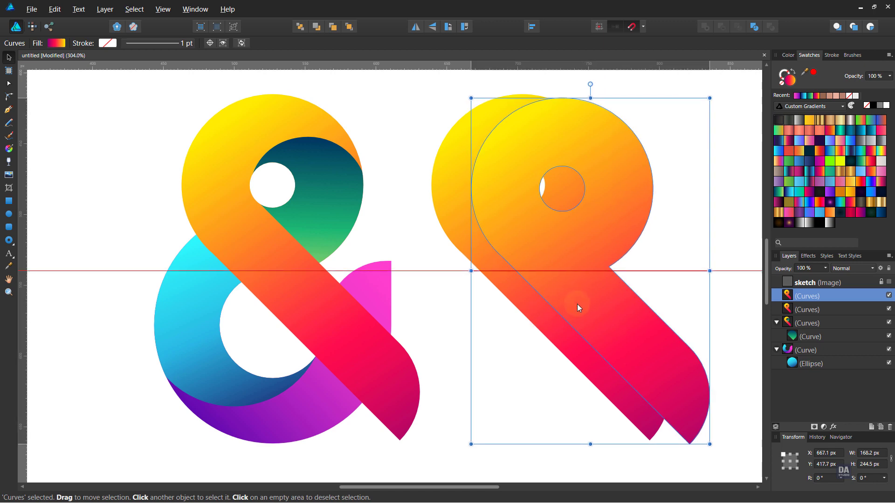
{"action": "left_click", "coordinate": [541, 320], "text": "shift"}
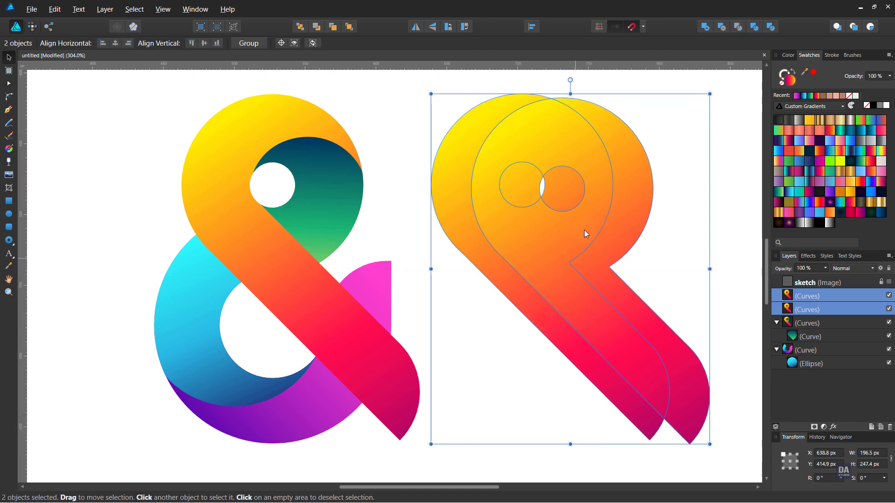
Step: Subtract the copies into a crescent, delete the leftover small circle, and adjust the inner node
{"action": "left_click", "coordinate": [721, 27]}
{"action": "key", "text": "a"}
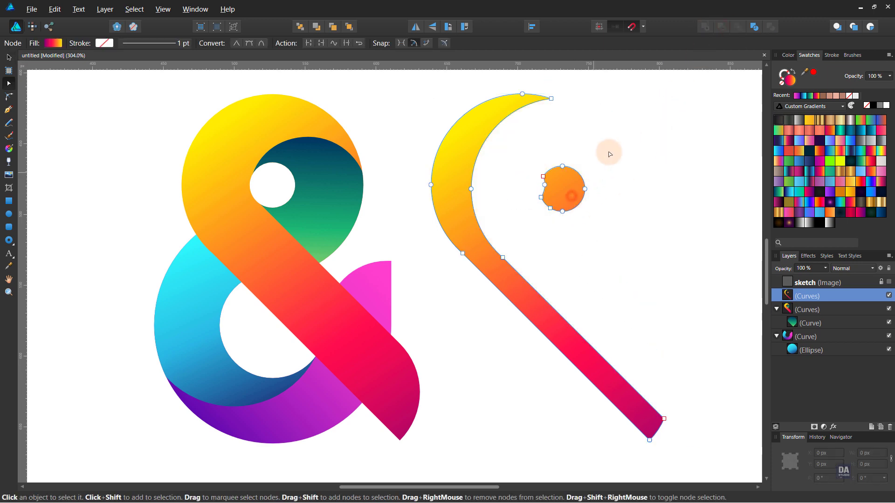
{"action": "left_click_drag", "start_coordinate": [614, 143], "coordinate": [533, 232]}
{"action": "key", "text": "Delete"}
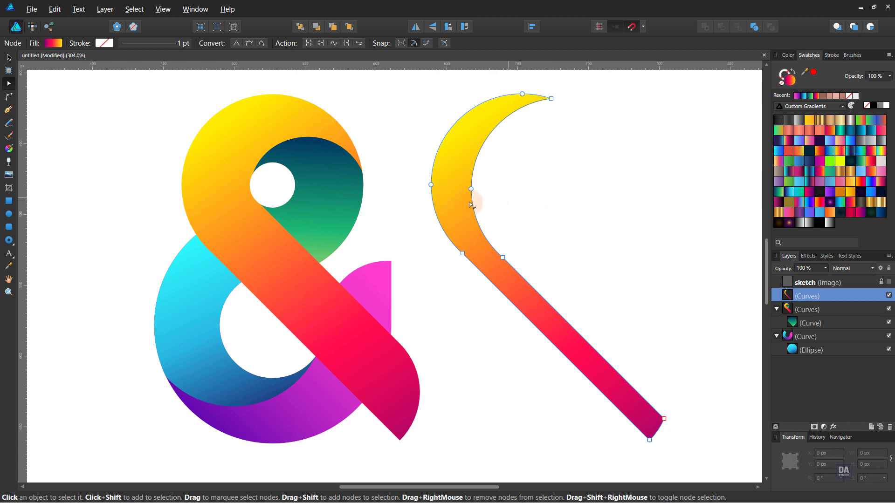
{"action": "left_click_drag", "start_coordinate": [471, 189], "coordinate": [461, 186]}
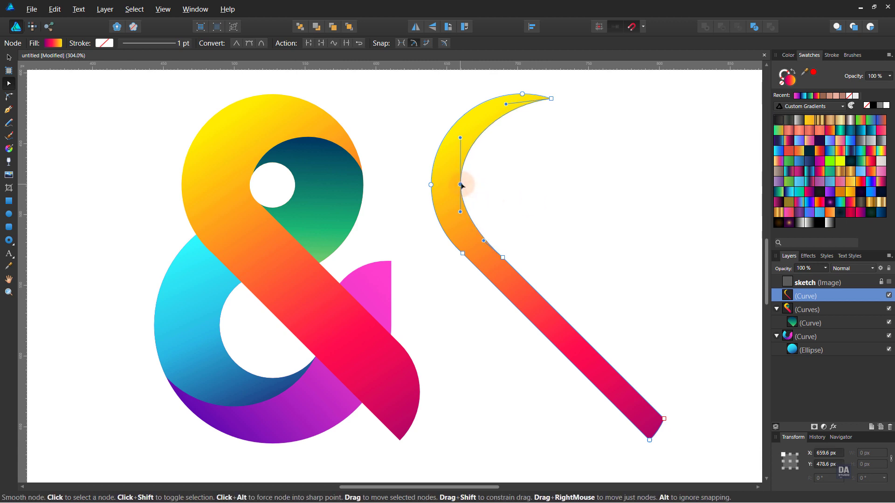
{"action": "left_click_drag", "start_coordinate": [461, 185], "coordinate": [463, 185]}
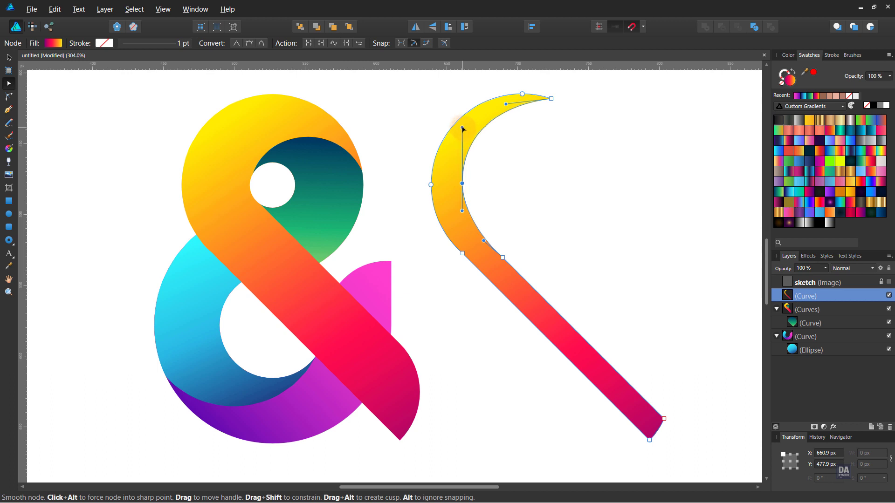
Step: Move the crescent onto the ampersand's upper-left edge
{"action": "left_click", "coordinate": [516, 180]}
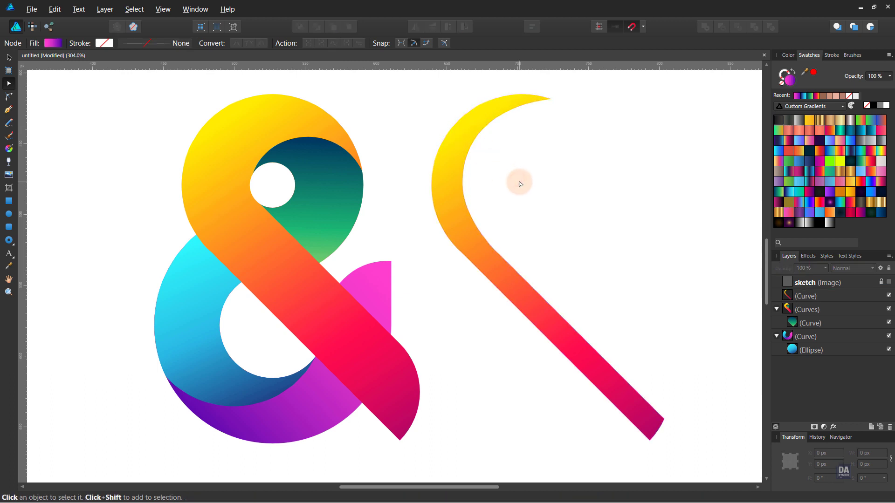
{"action": "key", "text": "v"}
{"action": "left_click_drag", "start_coordinate": [497, 259], "coordinate": [255, 320]}
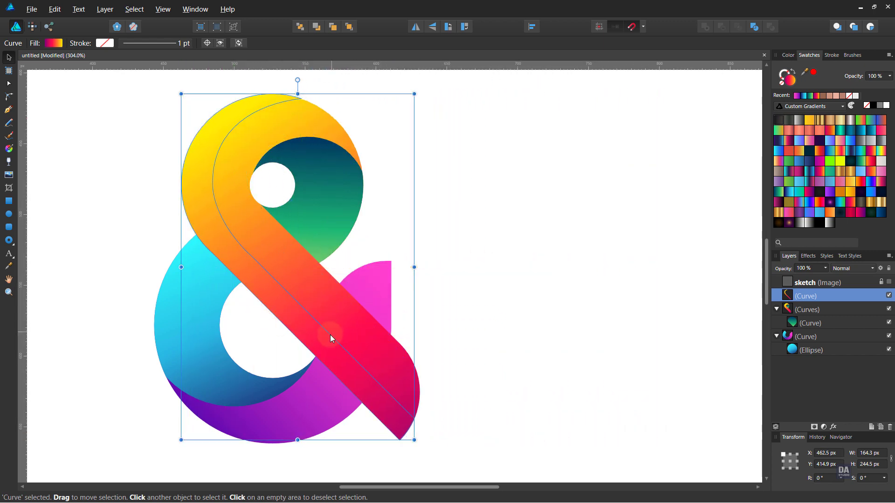
Step: Fill the crescent with a white-to-transparent gradient running diagonally from upper-left
{"action": "left_click", "coordinate": [830, 225]}
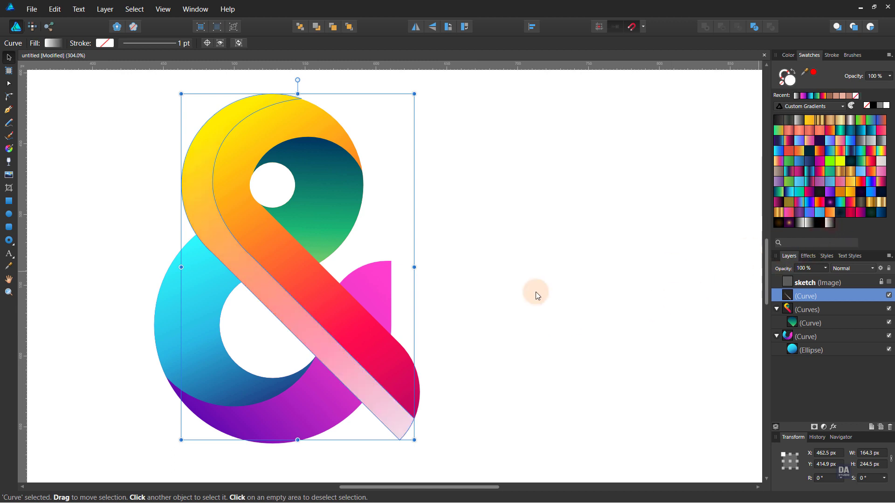
{"action": "key", "text": "g"}
{"action": "left_click_drag", "start_coordinate": [189, 143], "coordinate": [358, 369]}
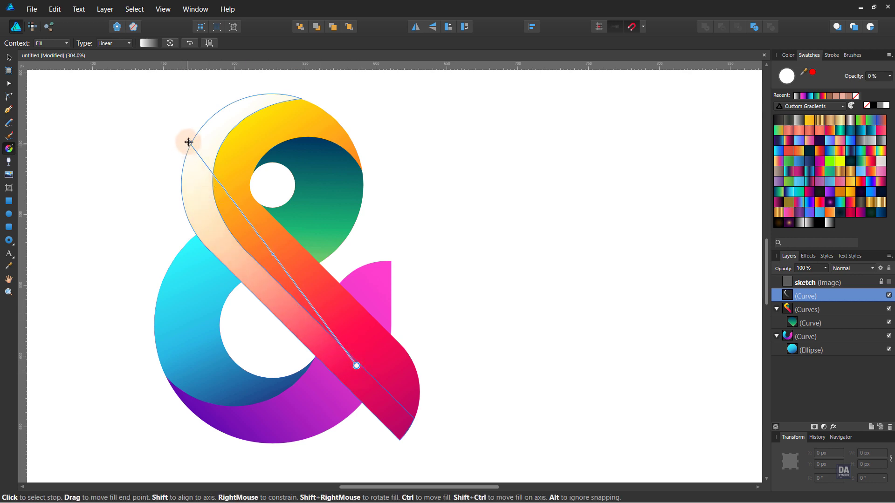
{"action": "left_click_drag", "start_coordinate": [188, 142], "coordinate": [155, 108]}
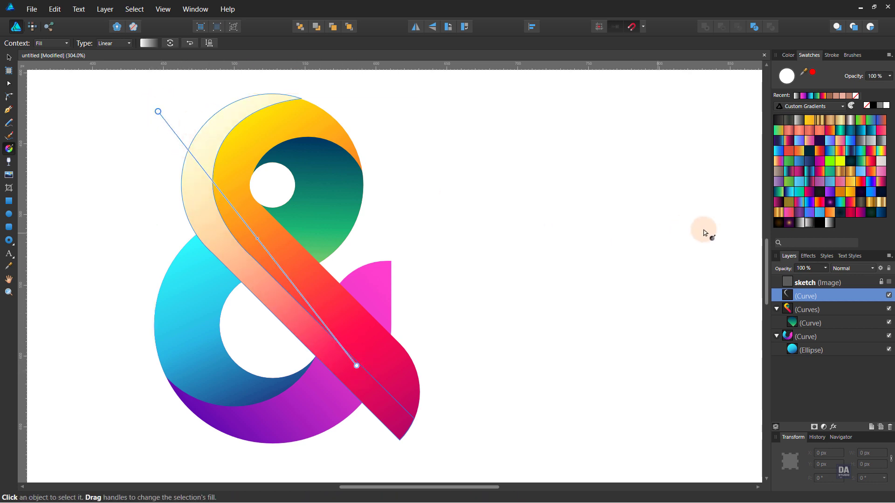
Step: Lower the crescent's layer opacity to 50% and deselect
{"action": "left_click", "coordinate": [825, 269]}
{"action": "left_click_drag", "start_coordinate": [824, 277], "coordinate": [794, 284]}
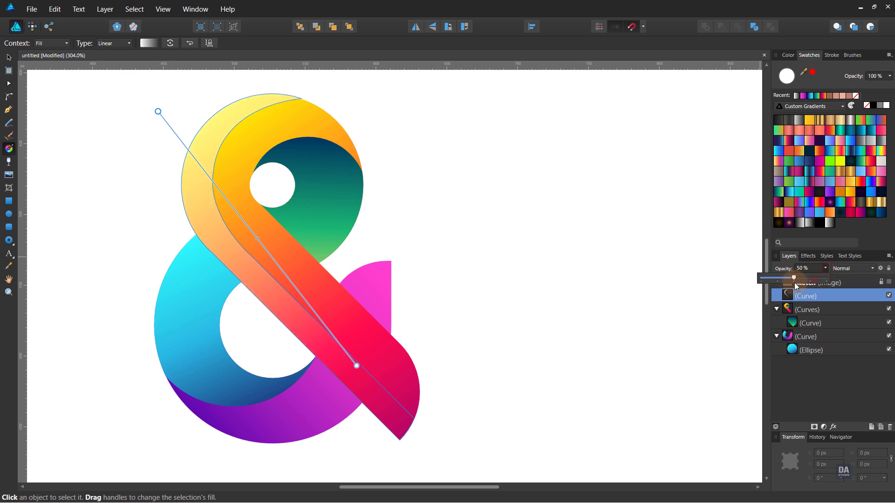
{"action": "left_click", "coordinate": [527, 245]}
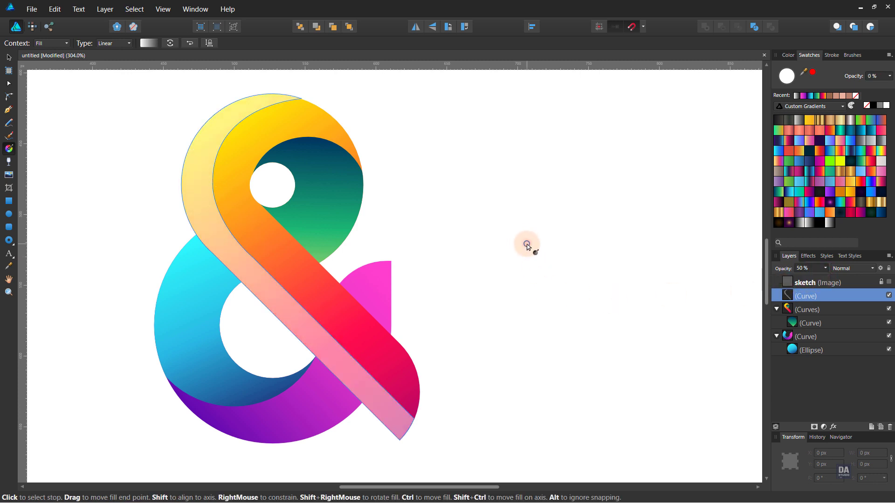
{"action": "key", "text": "ctrl+z"}
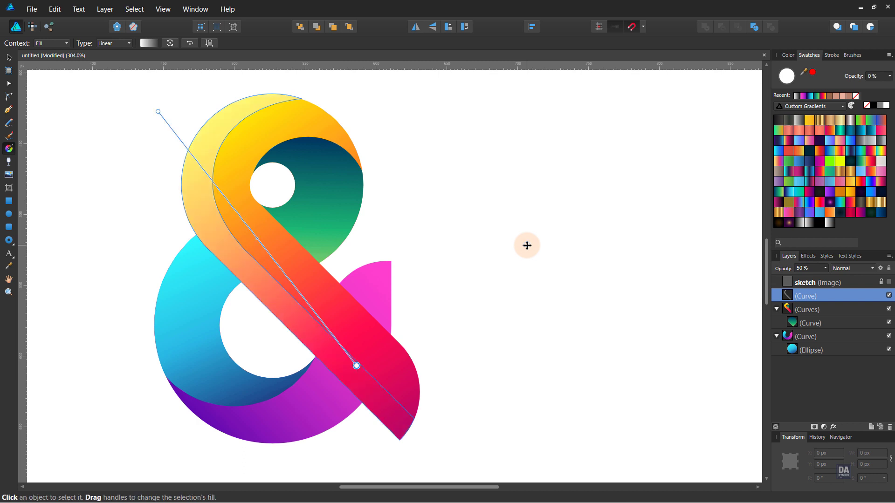
{"action": "key", "text": "v"}
{"action": "left_click", "coordinate": [526, 246]}
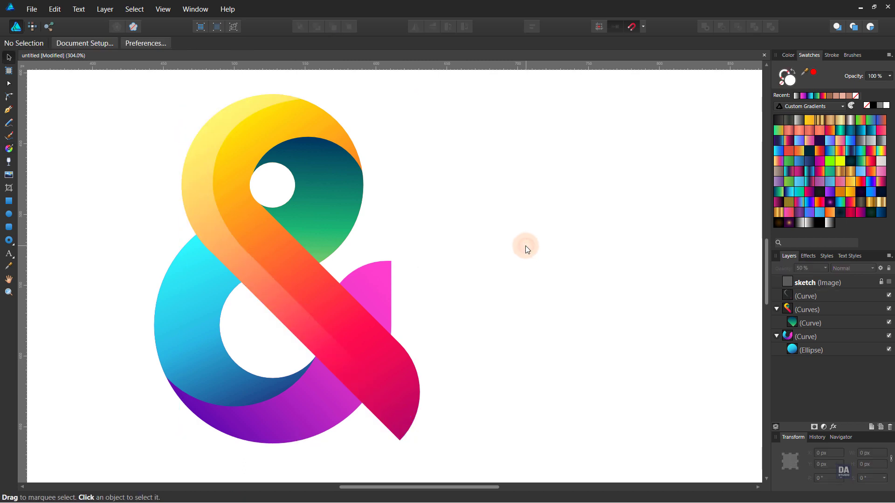
Step: Copy the lower purple curve without its cyan circle, and offset a duplicate up-left
{"action": "left_click", "coordinate": [327, 400]}
{"action": "left_click_drag", "start_coordinate": [323, 400], "coordinate": [621, 346]}
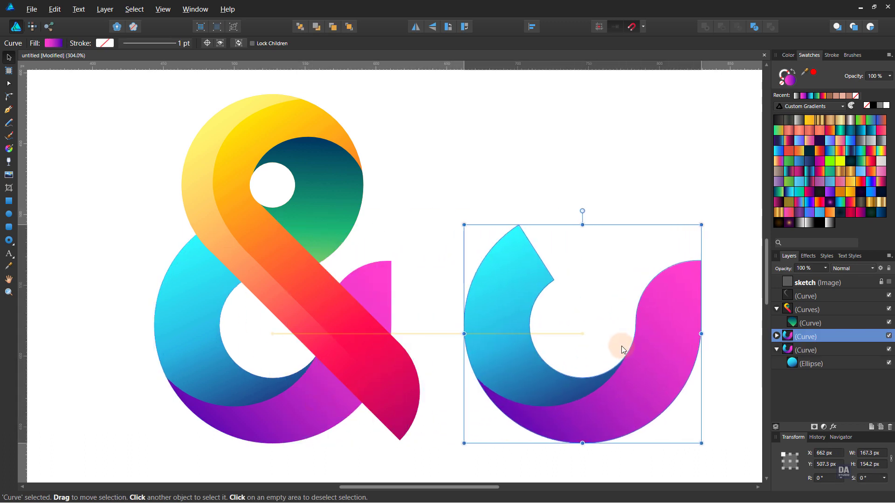
{"action": "double_click", "coordinate": [511, 376]}
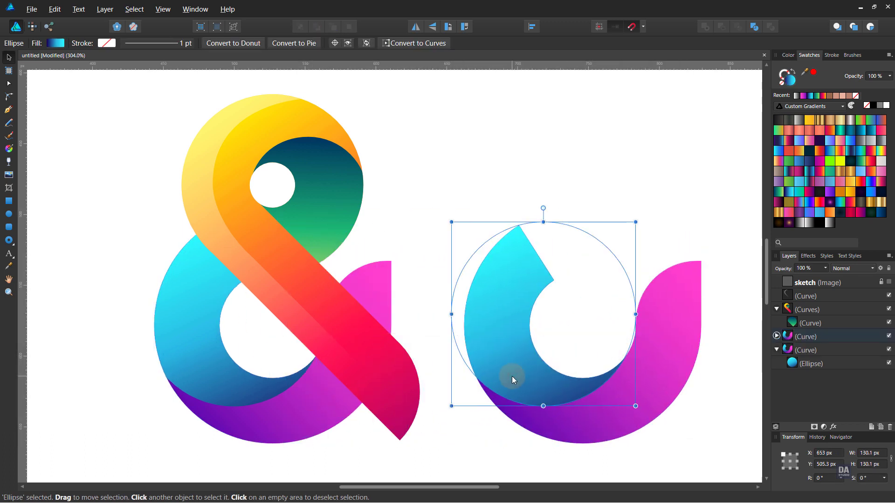
{"action": "key", "text": "Delete"}
{"action": "key", "text": "ctrl+j"}
{"action": "left_click_drag", "start_coordinate": [616, 390], "coordinate": [602, 378]}
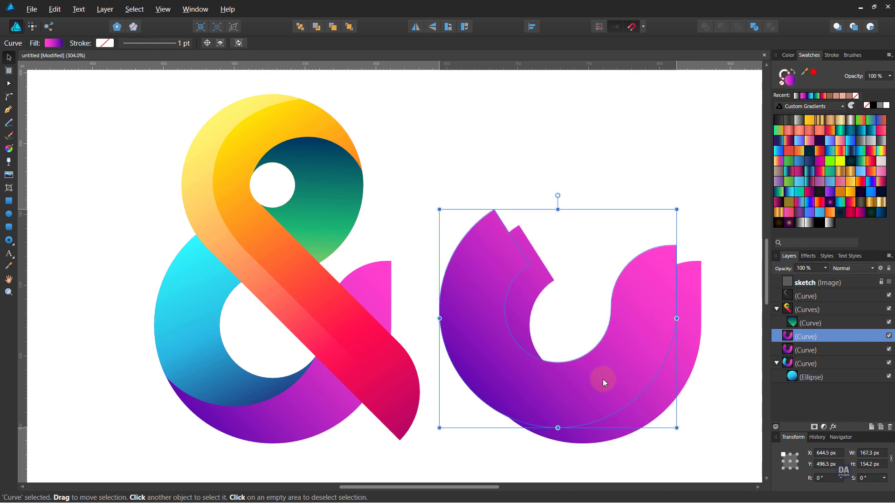
Step: Subtract the two curves, delete the left piece, and move the crescent onto the lower bowl
{"action": "left_click", "coordinate": [653, 409], "text": "shift"}
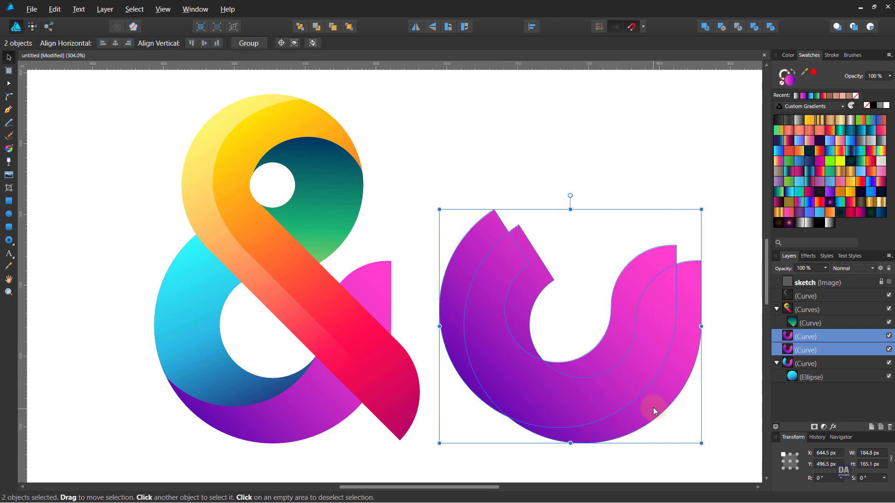
{"action": "left_click", "coordinate": [723, 28]}
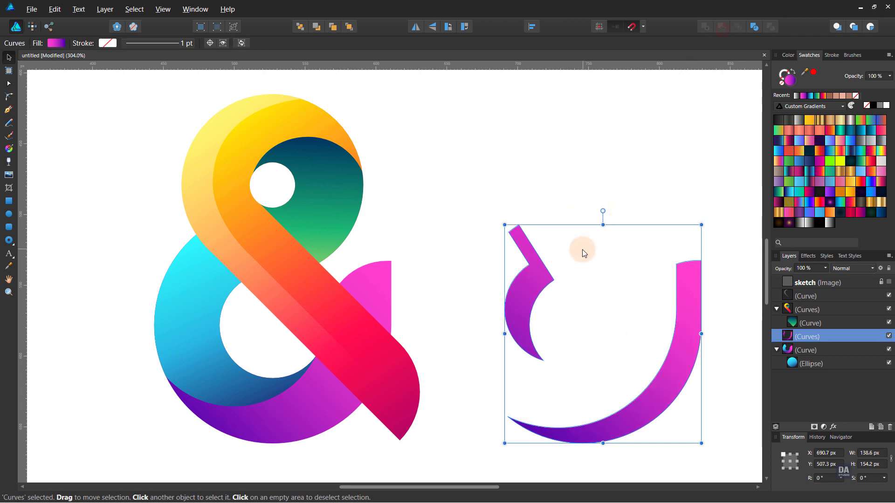
{"action": "key", "text": "a"}
{"action": "left_click_drag", "start_coordinate": [582, 204], "coordinate": [475, 400]}
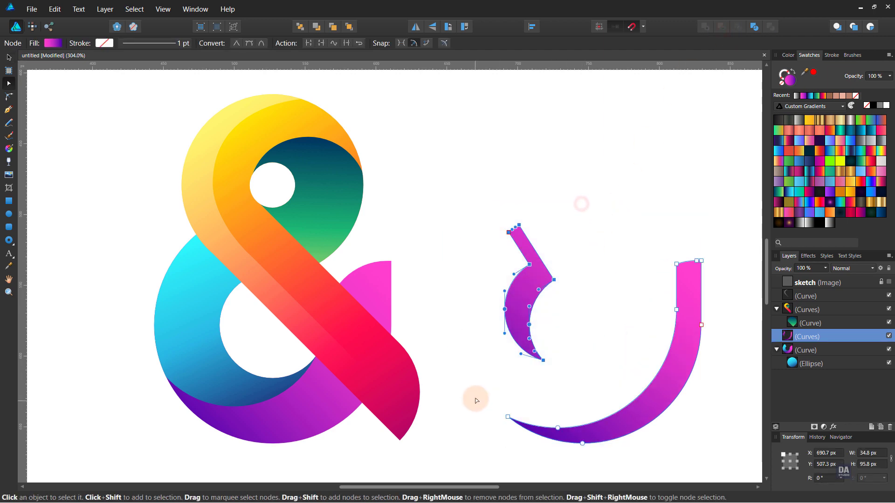
{"action": "key", "text": "Delete"}
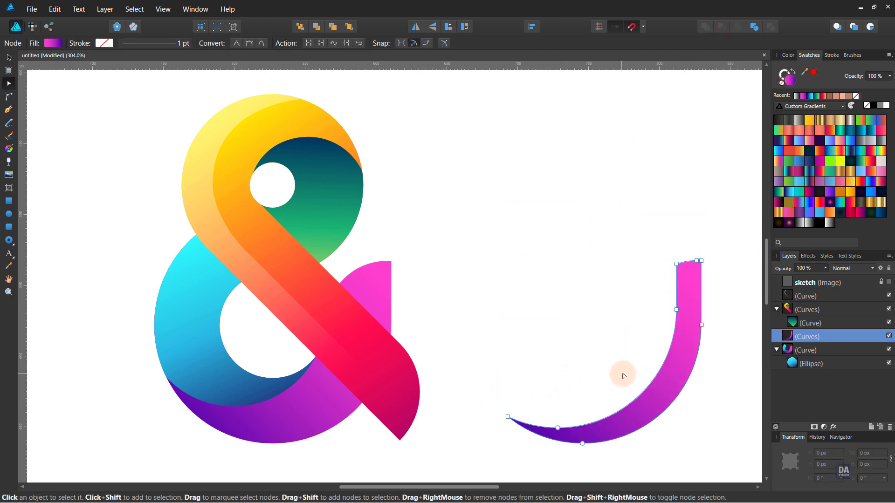
{"action": "key", "text": "v"}
{"action": "left_click_drag", "start_coordinate": [672, 385], "coordinate": [363, 453]}
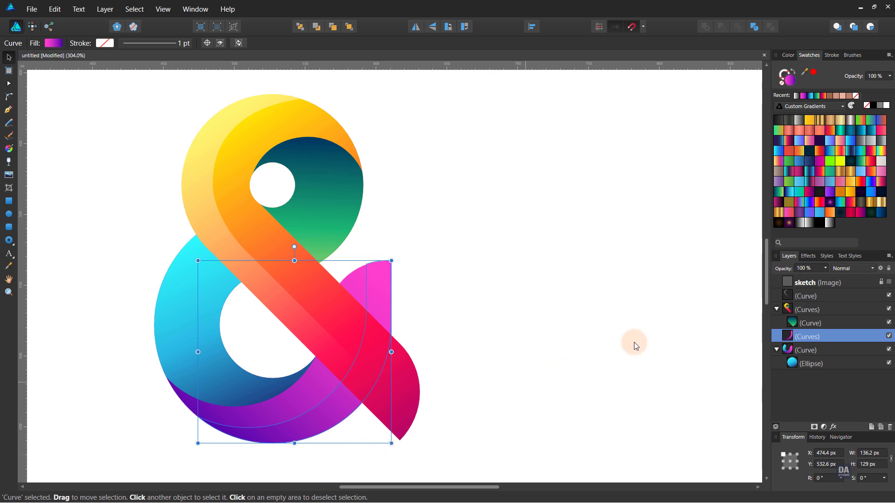
Step: Give the crescent a diagonal white-to-transparent gradient and round its top corner to 14.4 px
{"action": "left_click", "coordinate": [829, 224]}
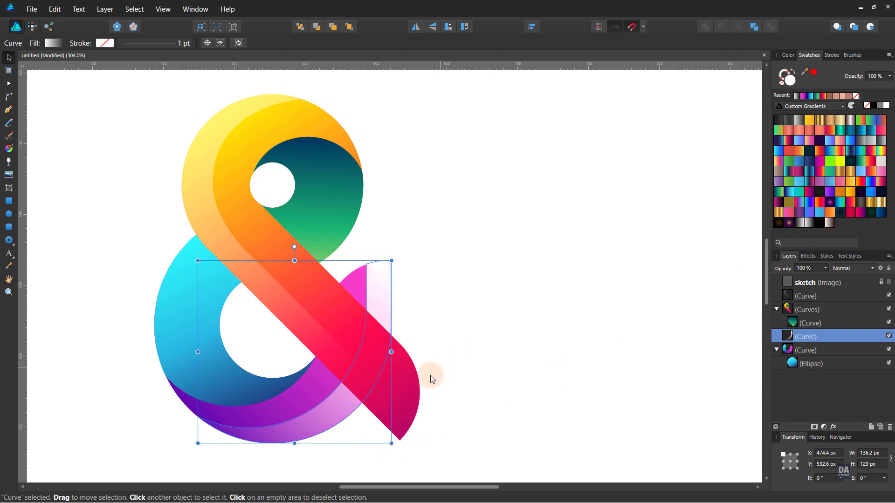
{"action": "key", "text": "g"}
{"action": "left_click_drag", "start_coordinate": [253, 471], "coordinate": [416, 287]}
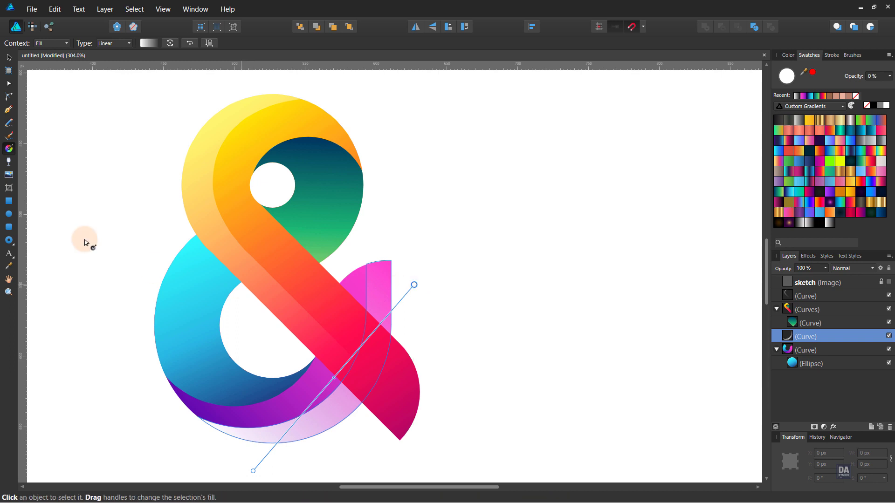
{"action": "left_click", "coordinate": [8, 96]}
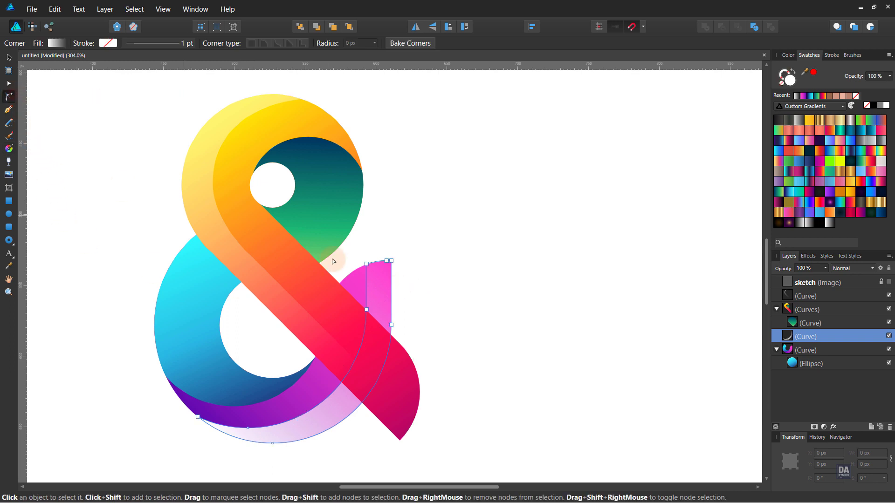
{"action": "left_click", "coordinate": [366, 263]}
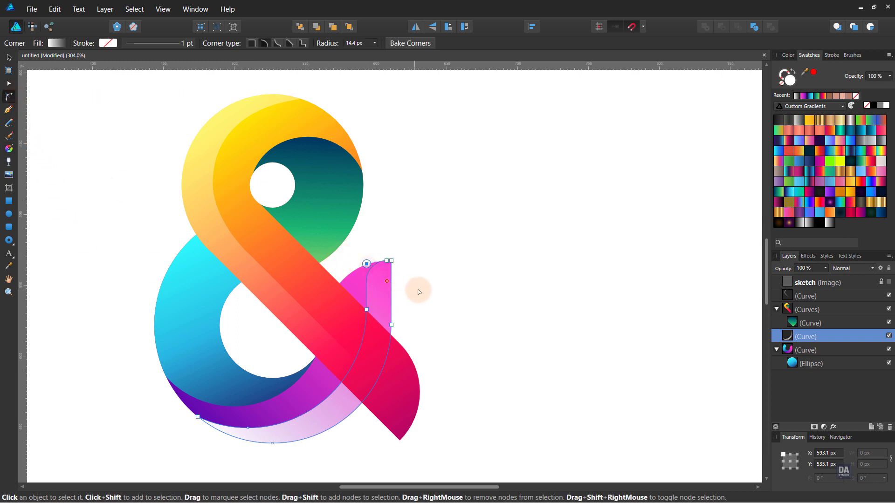
{"action": "key", "text": "v"}
{"action": "left_click", "coordinate": [442, 291]}
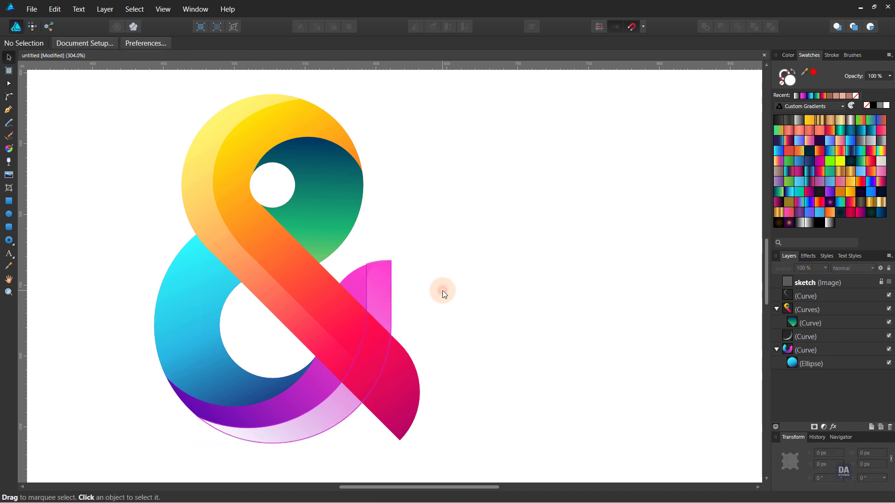
Step: Set the light-purple crescent's layer opacity to about 50%
{"action": "left_click", "coordinate": [341, 410]}
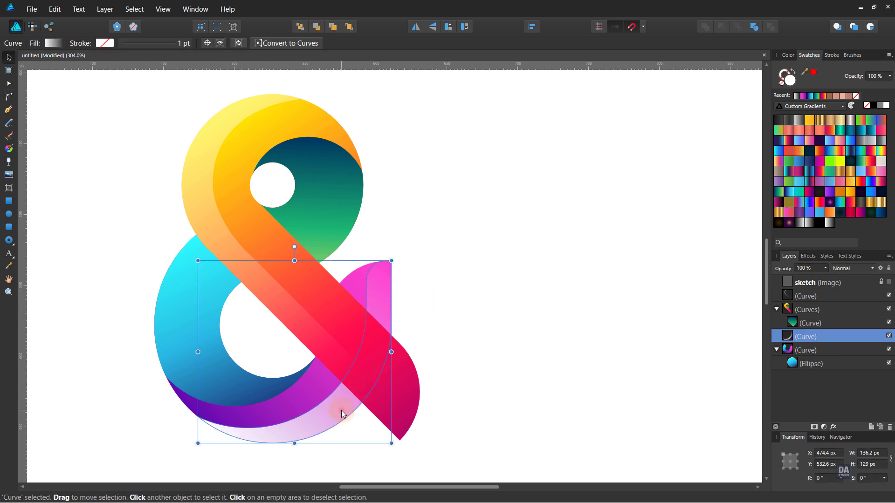
{"action": "left_click", "coordinate": [825, 268]}
{"action": "left_click_drag", "start_coordinate": [822, 278], "coordinate": [792, 279]}
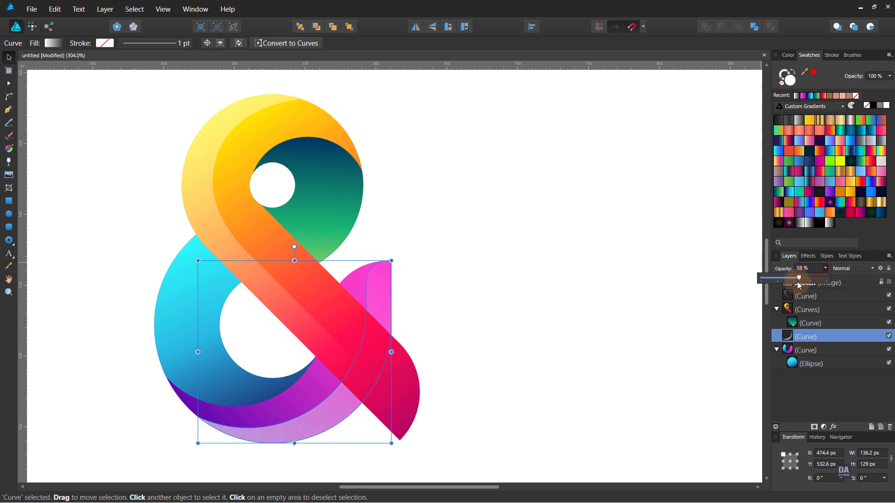
{"action": "left_click", "coordinate": [541, 325]}
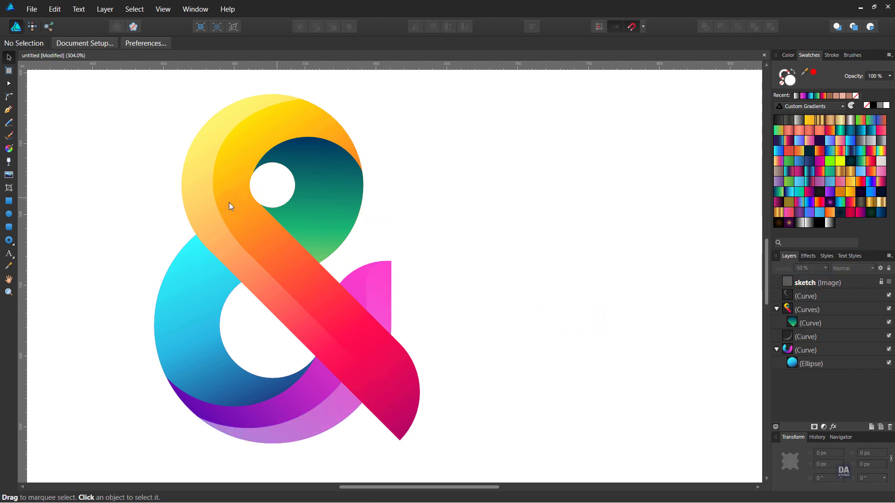
{"action": "scroll", "coordinate": [251, 331], "scroll_direction": "up", "scroll_amount": 1}
Step: Zoom in and draw a circle over the ampersand with a black outline and no fill
{"action": "key", "text": "z"}
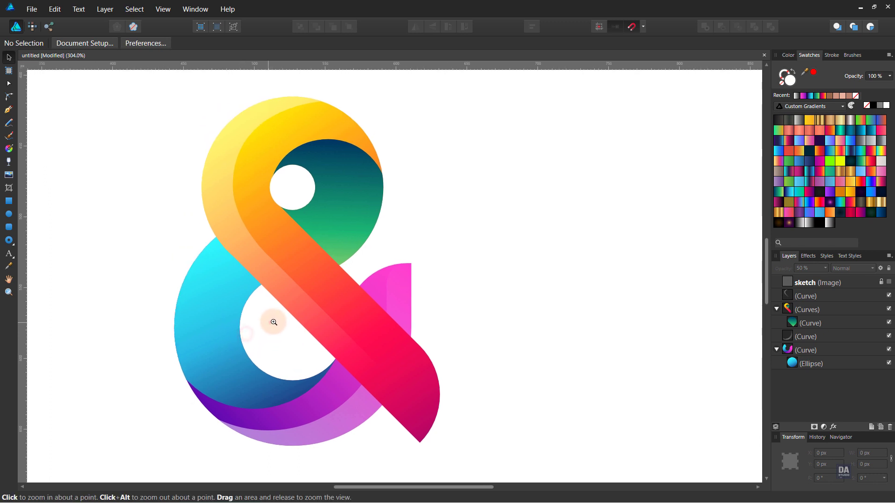
{"action": "left_click", "coordinate": [270, 319]}
{"action": "left_click", "coordinate": [287, 321]}
{"action": "key", "text": "v"}
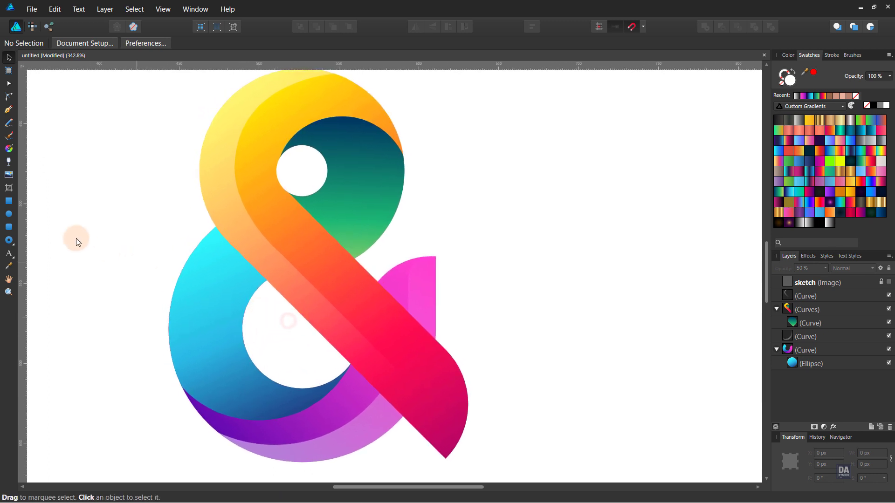
{"action": "left_click", "coordinate": [9, 214]}
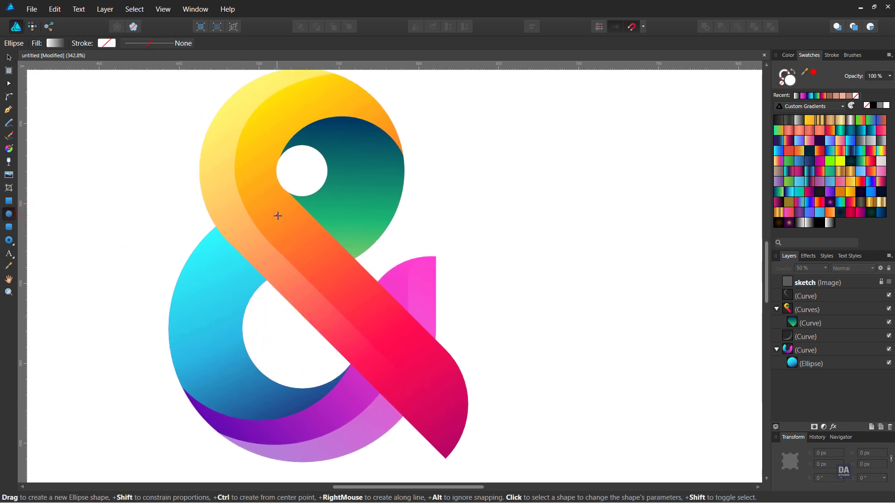
{"action": "left_click_drag", "start_coordinate": [290, 202], "coordinate": [531, 373]}
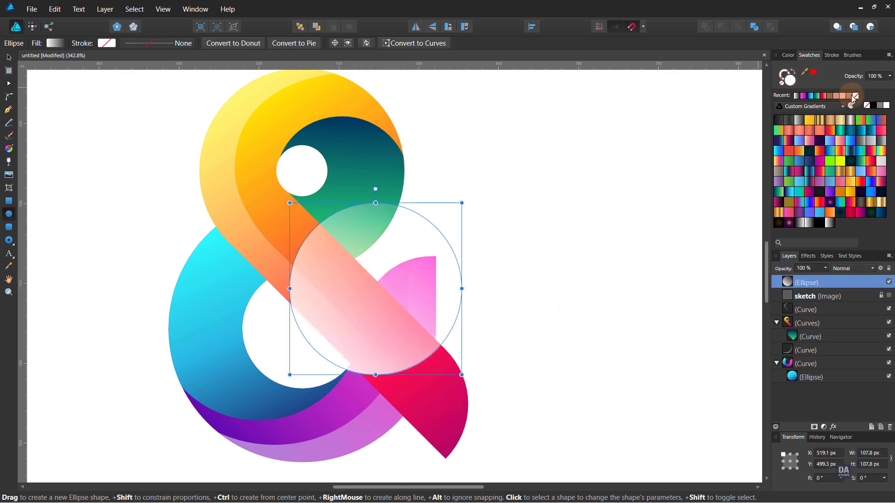
{"action": "left_click", "coordinate": [873, 105]}
{"action": "left_click", "coordinate": [794, 73]}
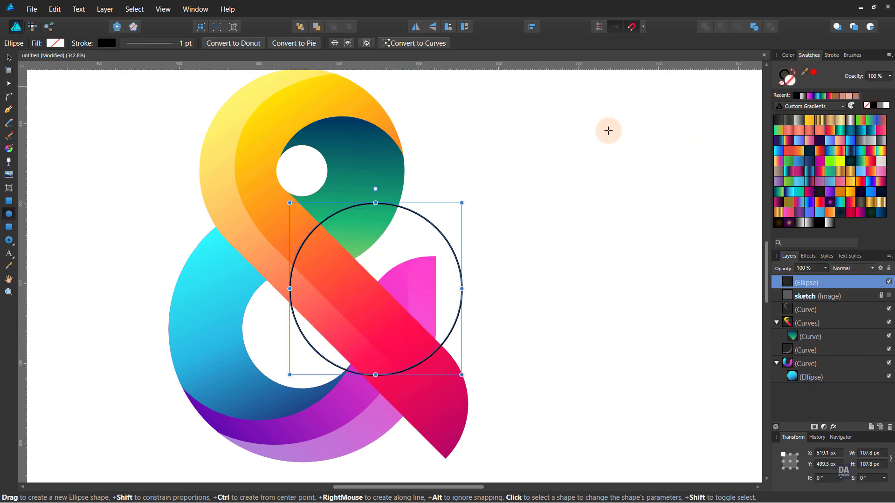
Step: Position the black outline circle over the ampersand's upper loop
{"action": "key", "text": "v"}
{"action": "left_click_drag", "start_coordinate": [375, 258], "coordinate": [348, 202]}
{"action": "left_click_drag", "start_coordinate": [334, 160], "coordinate": [381, 160]}
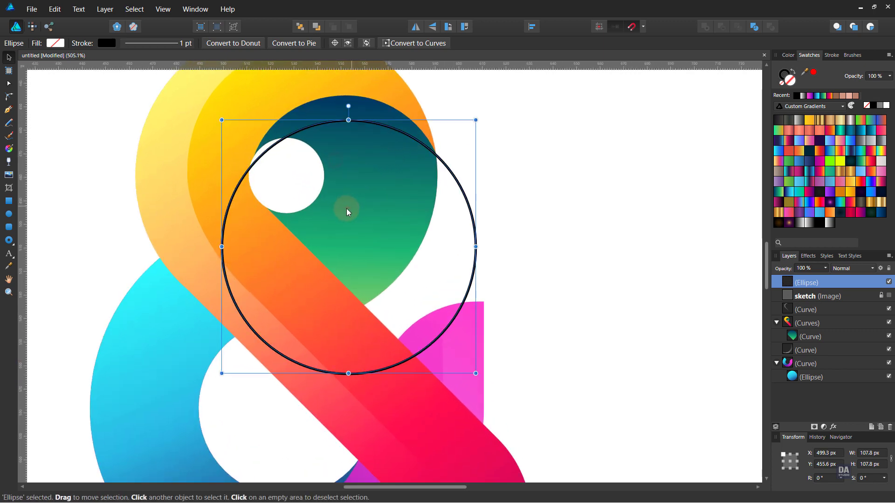
{"action": "left_click_drag", "start_coordinate": [346, 208], "coordinate": [336, 212]}
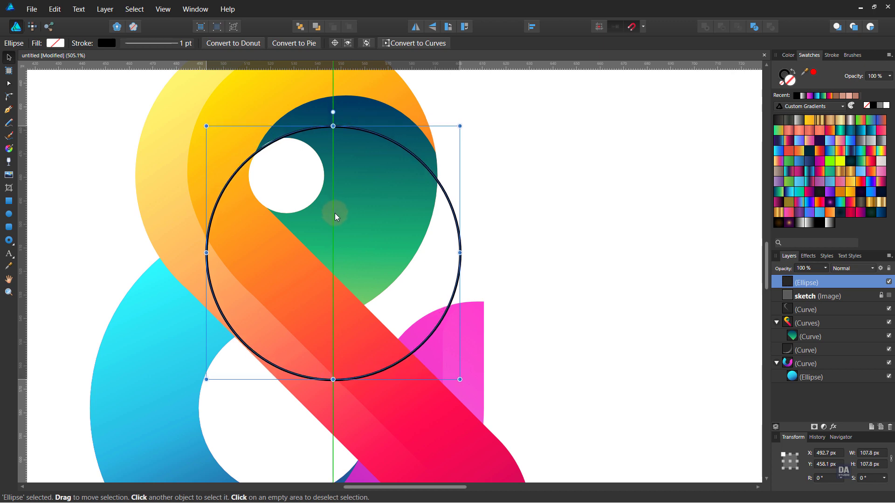
{"action": "left_click_drag", "start_coordinate": [336, 215], "coordinate": [341, 210]}
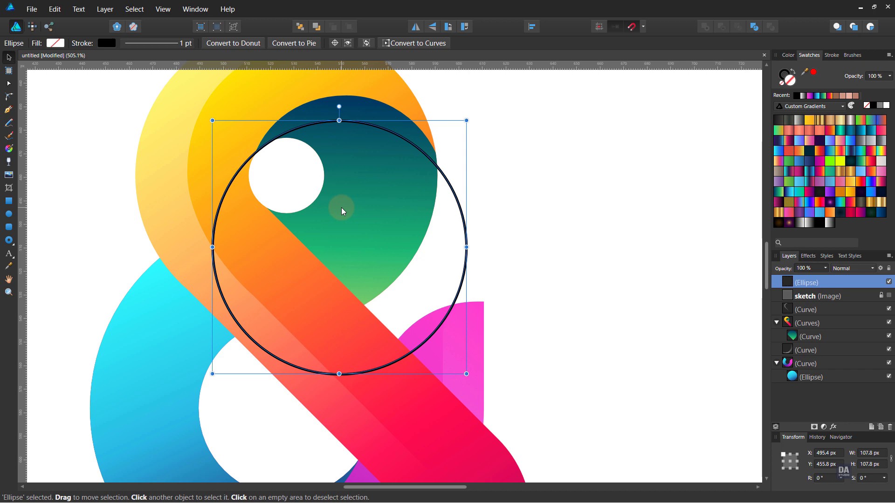
{"action": "left_click", "coordinate": [8, 86]}
Step: Convert the circle to curves and break it at two new nodes on its upper left and right
{"action": "left_click", "coordinate": [418, 44]}
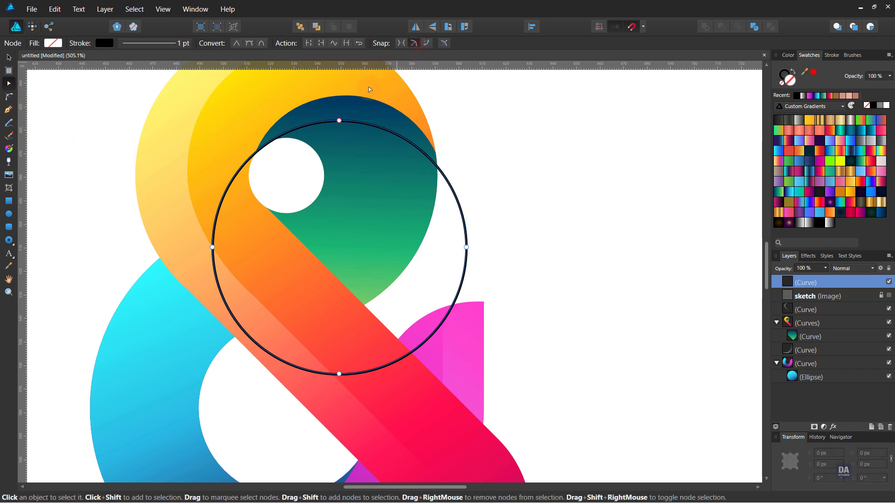
{"action": "left_click", "coordinate": [252, 157]}
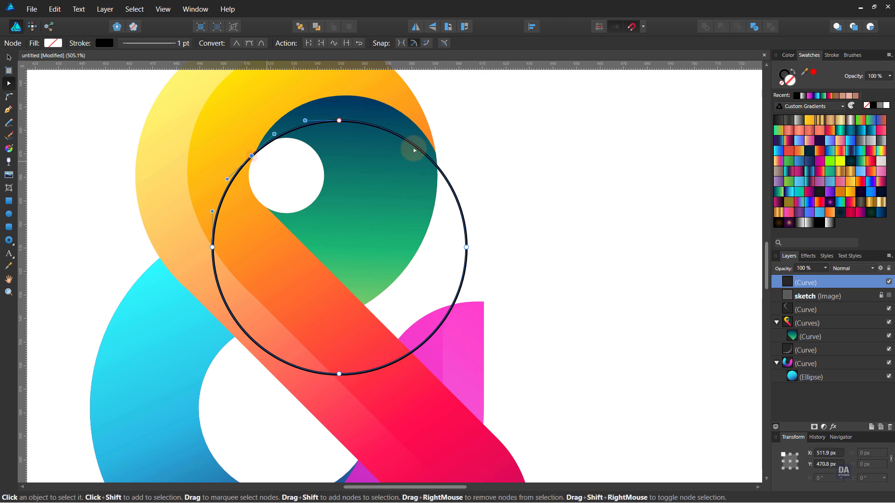
{"action": "left_click", "coordinate": [309, 45]}
{"action": "left_click", "coordinate": [440, 170]}
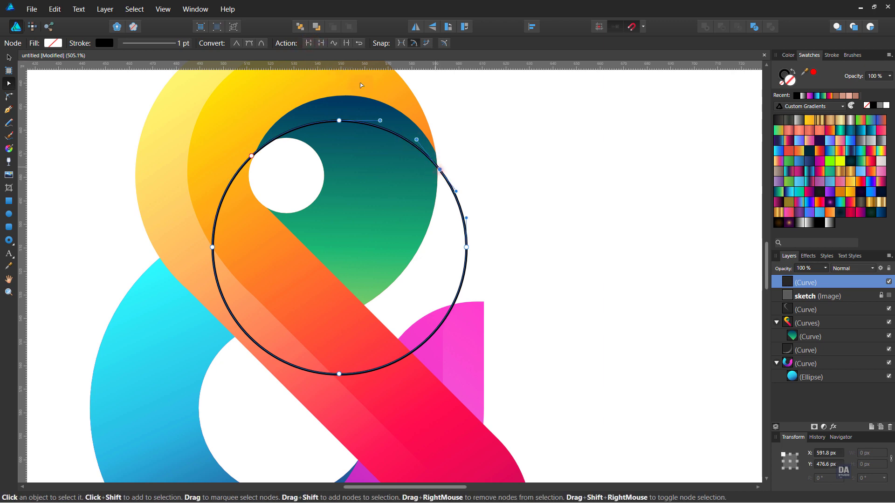
{"action": "left_click", "coordinate": [308, 44]}
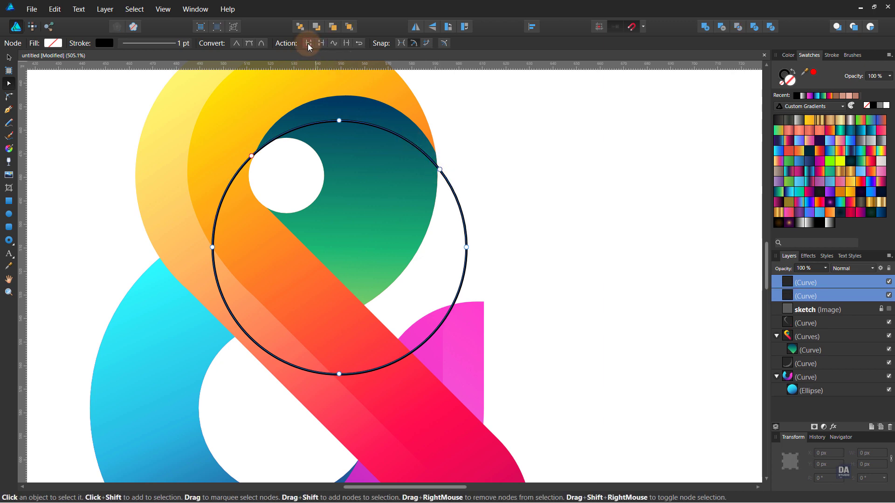
Step: Delete the large leftover circle piece, leaving one black arc, and zoom in on it
{"action": "key", "text": "v"}
{"action": "left_click", "coordinate": [459, 211]}
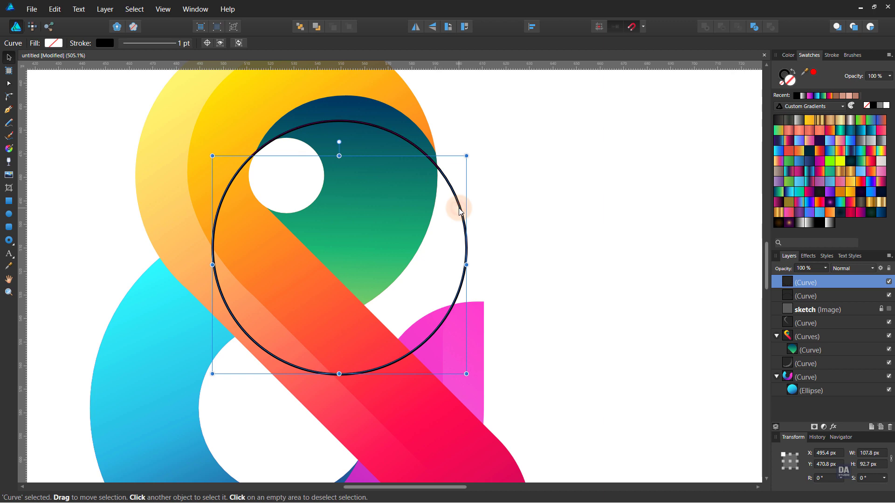
{"action": "key", "text": "Delete"}
{"action": "key", "text": "z"}
{"action": "scroll", "coordinate": [380, 169], "scroll_direction": "up", "scroll_amount": 2}
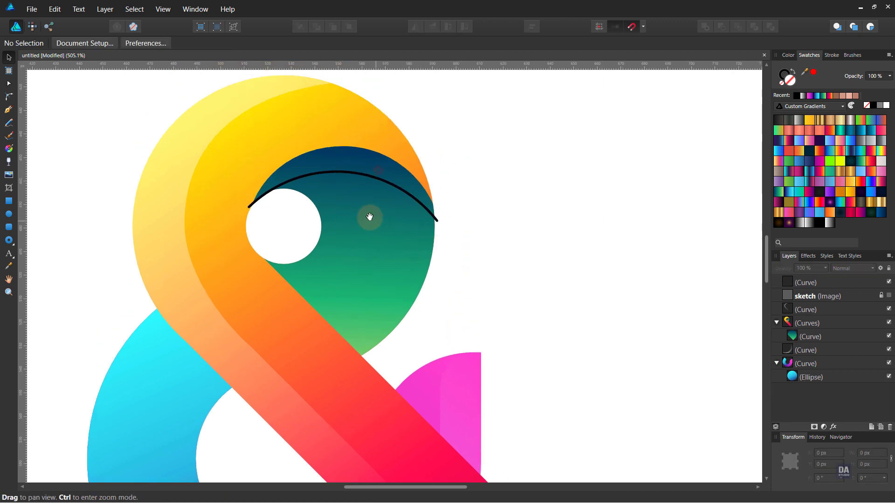
{"action": "left_click", "coordinate": [368, 161]}
{"action": "key", "text": "v"}
{"action": "left_click", "coordinate": [420, 195]}
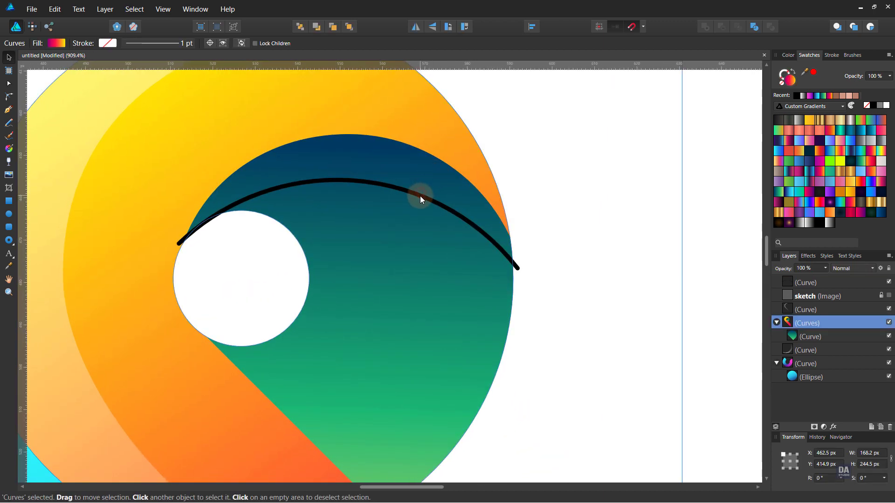
Step: Extend the black arc with the Pen tool into a closed curved crescent over the bowl
{"action": "left_click", "coordinate": [421, 196]}
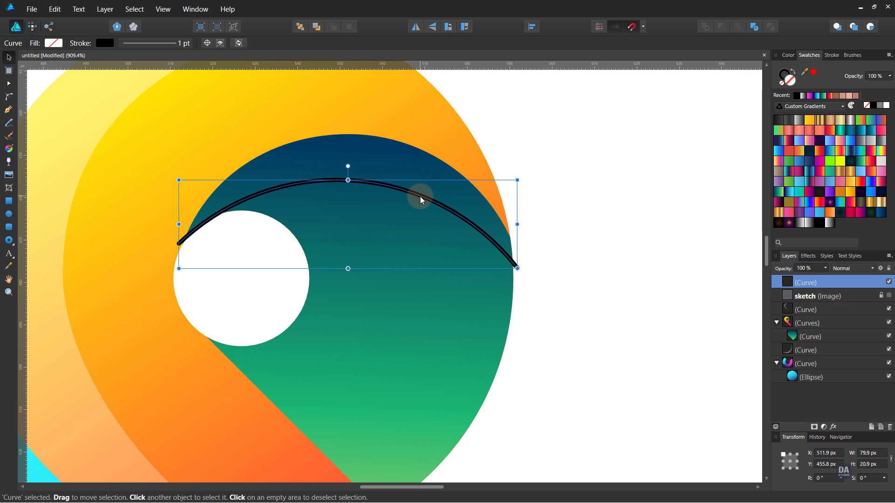
{"action": "key", "text": "p"}
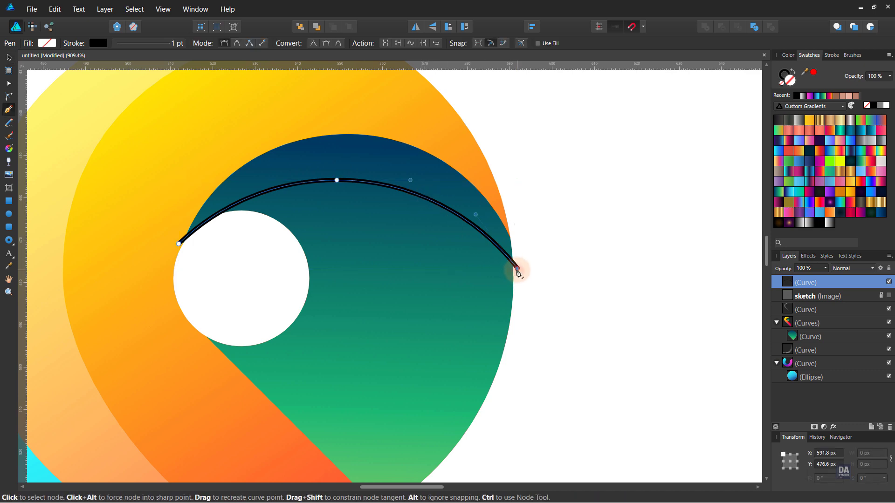
{"action": "left_click", "coordinate": [517, 269]}
{"action": "left_click", "coordinate": [515, 181]}
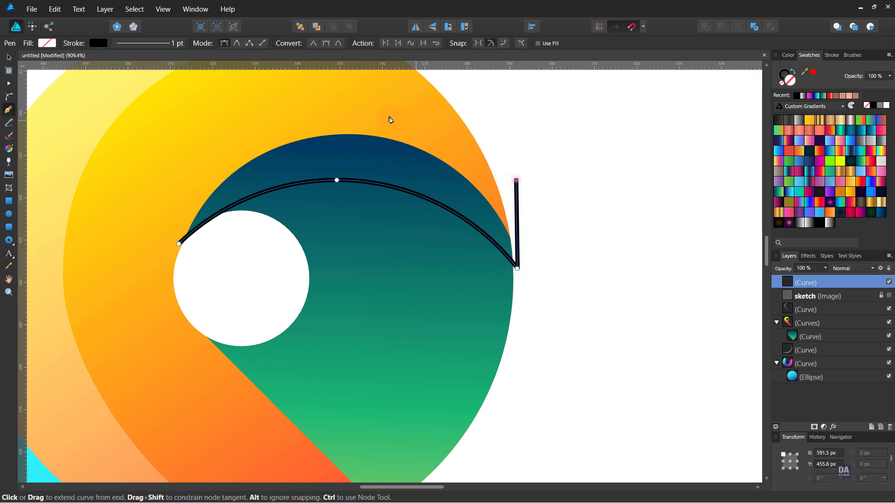
{"action": "left_click", "coordinate": [317, 113]}
{"action": "left_click_drag", "start_coordinate": [405, 142], "coordinate": [339, 122]}
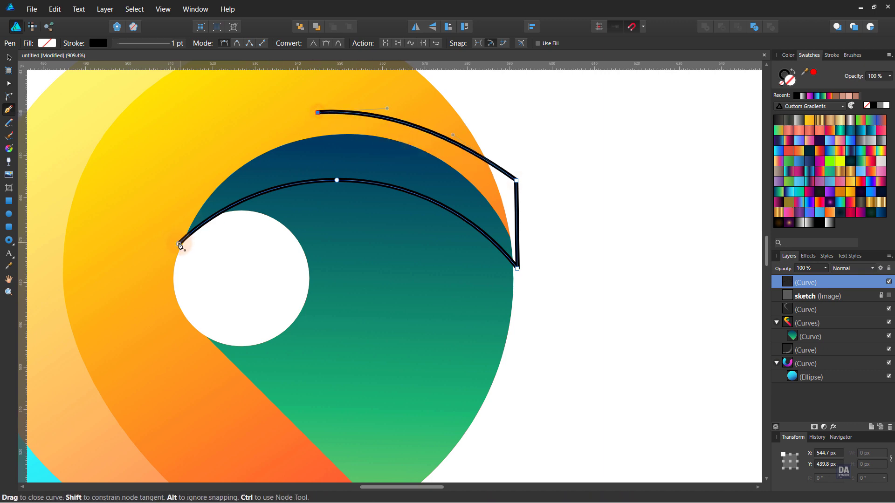
{"action": "left_click", "coordinate": [179, 245]}
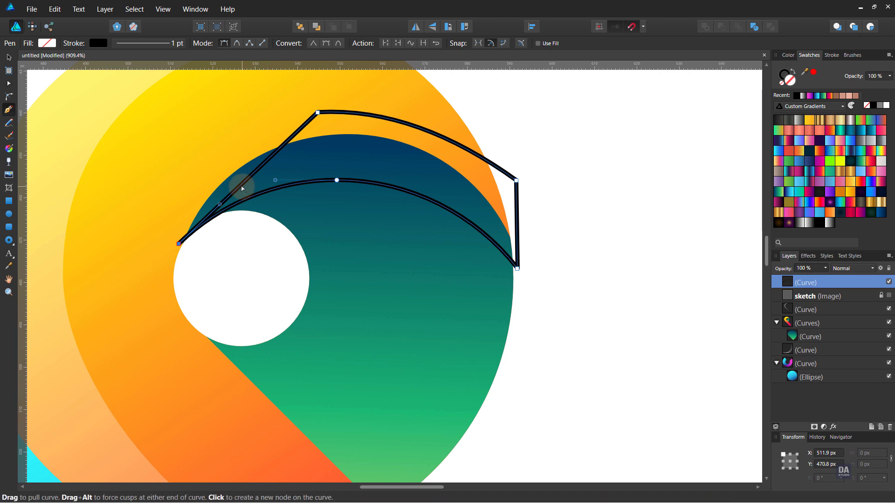
{"action": "left_click_drag", "start_coordinate": [242, 188], "coordinate": [219, 164]}
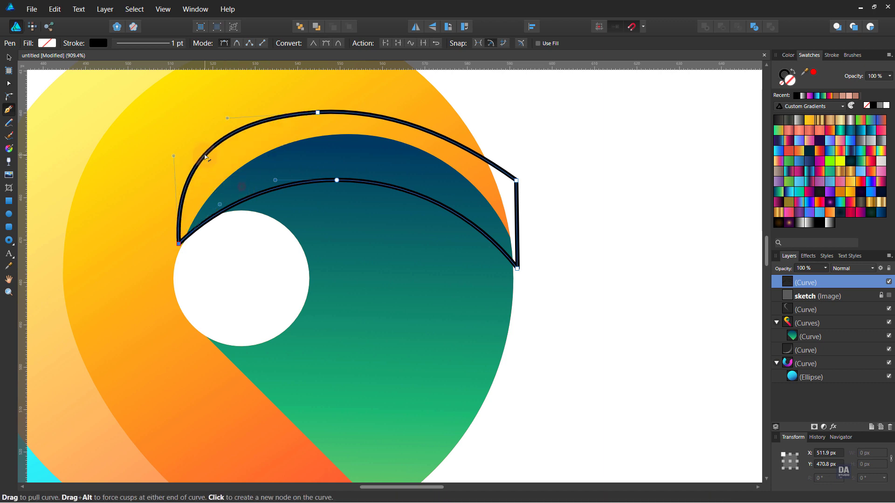
Step: Fill the crescent with a dark-to-transparent gradient fading rightward, with no outline
{"action": "left_click", "coordinate": [787, 66]}
{"action": "left_click", "coordinate": [822, 228]}
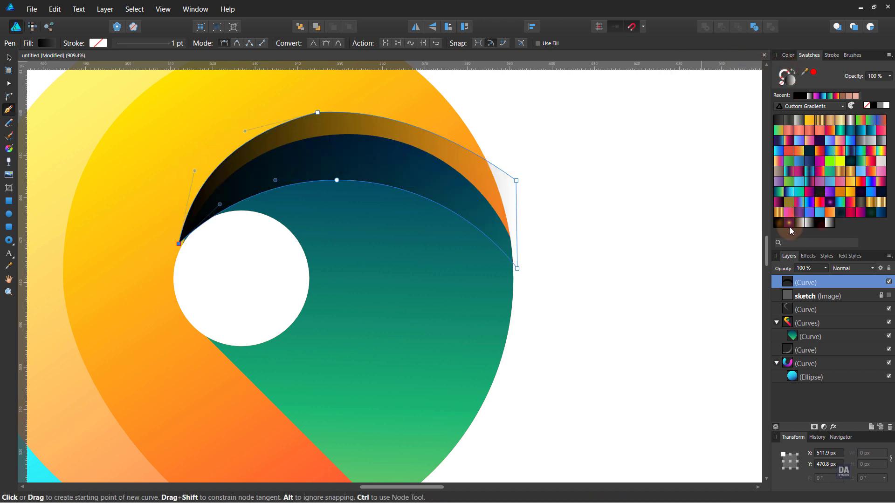
{"action": "key", "text": "g"}
{"action": "left_click_drag", "start_coordinate": [125, 205], "coordinate": [613, 175]}
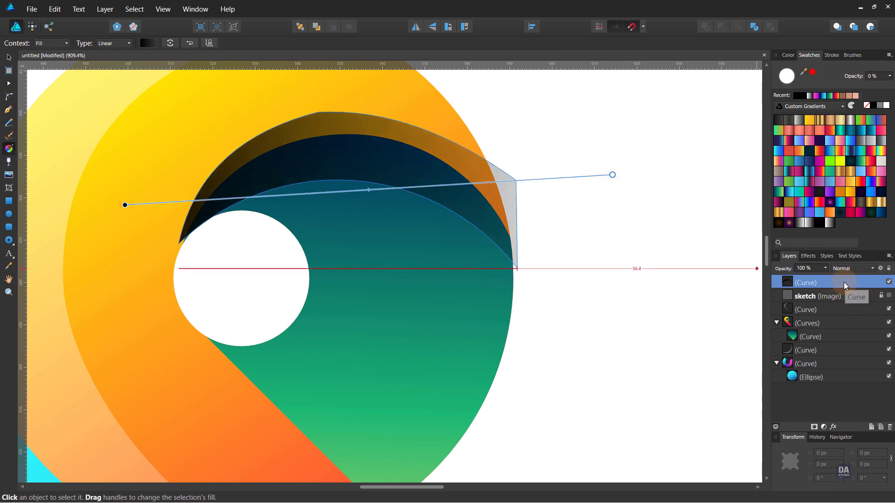
Step: Clip the crescent inside the green bowl, set it to Overlay at 50% opacity
{"action": "left_click_drag", "start_coordinate": [843, 281], "coordinate": [847, 337]}
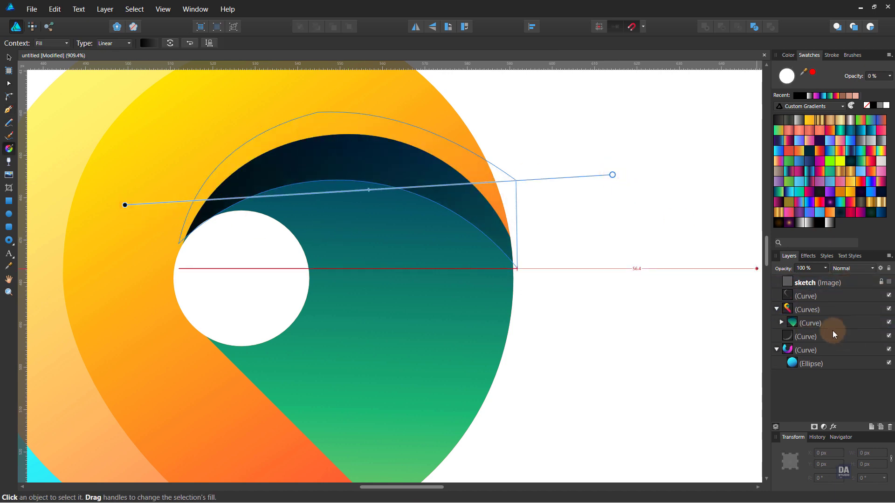
{"action": "left_click", "coordinate": [854, 269]}
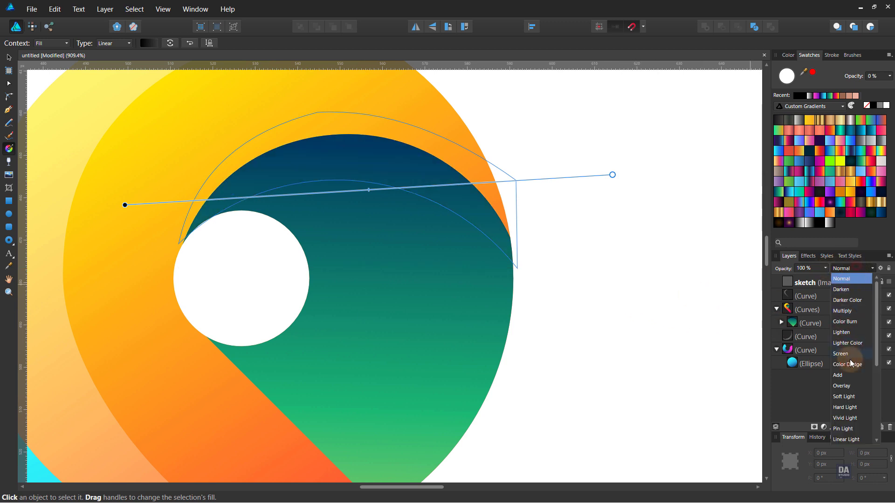
{"action": "left_click", "coordinate": [848, 384]}
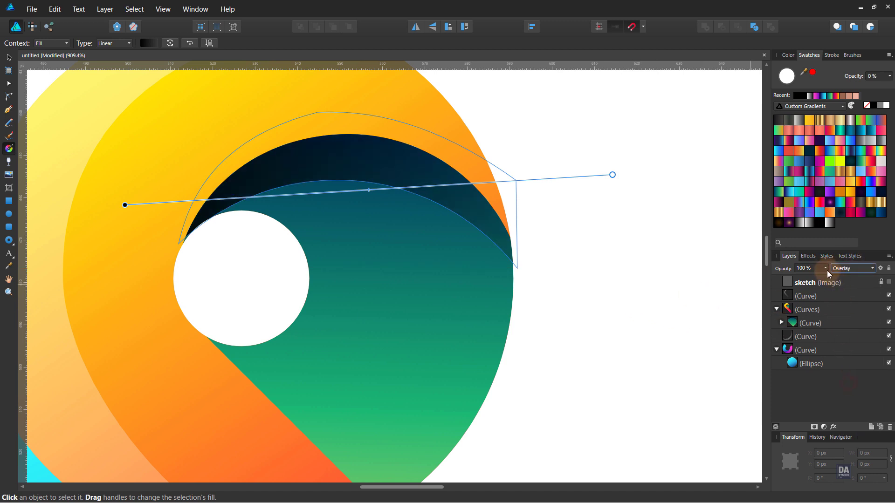
{"action": "left_click", "coordinate": [826, 269]}
{"action": "left_click_drag", "start_coordinate": [827, 277], "coordinate": [794, 286]}
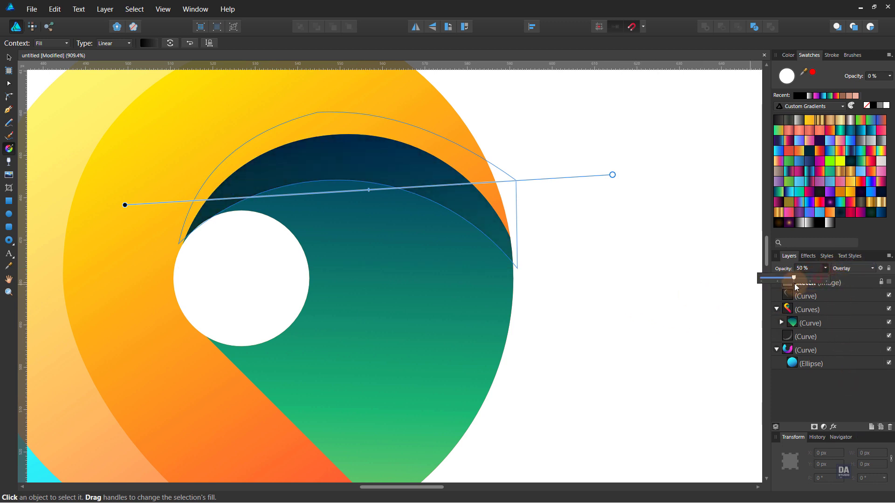
{"action": "left_click", "coordinate": [641, 281]}
Step: Draw a 99.8 px circle over the lower blue bowl
{"action": "scroll", "coordinate": [540, 319], "scroll_direction": "down", "scroll_amount": 3}
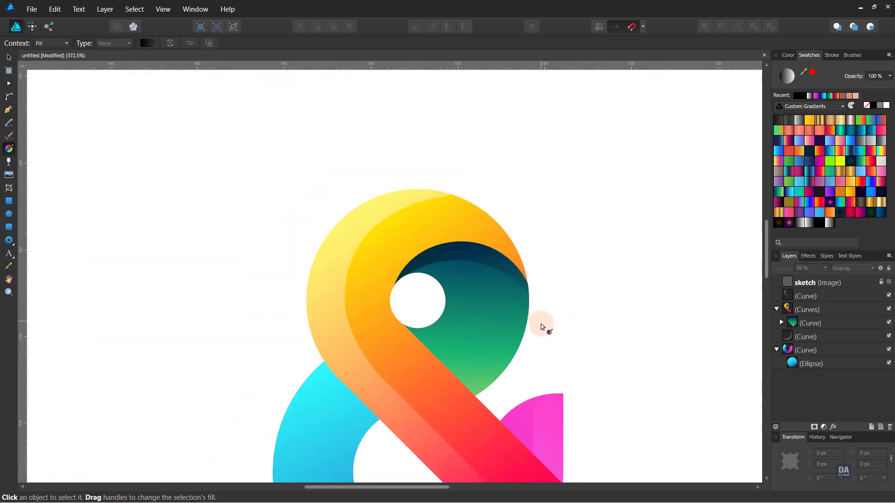
{"action": "scroll", "coordinate": [540, 319], "scroll_direction": "down", "scroll_amount": 1}
{"action": "scroll", "coordinate": [466, 326], "scroll_direction": "down", "scroll_amount": 3}
{"action": "scroll", "coordinate": [398, 355], "scroll_direction": "up", "scroll_amount": 1}
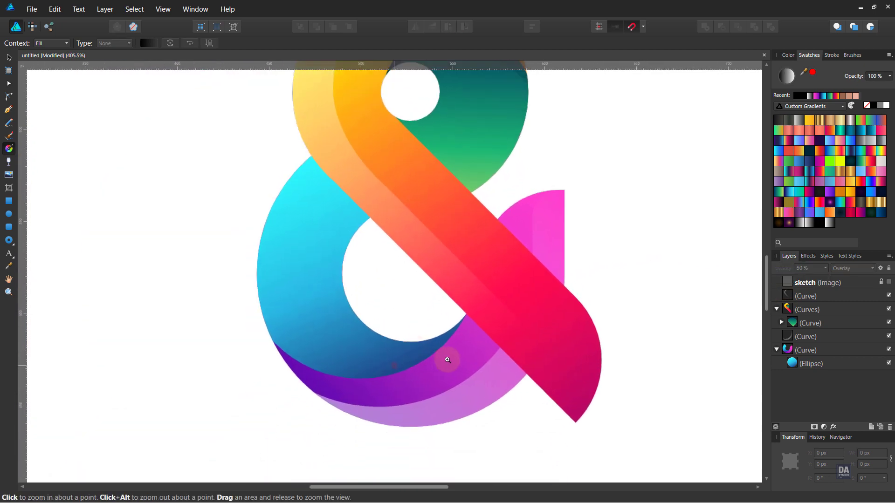
{"action": "scroll", "coordinate": [419, 356], "scroll_direction": "up", "scroll_amount": 1}
{"action": "left_click", "coordinate": [10, 216]}
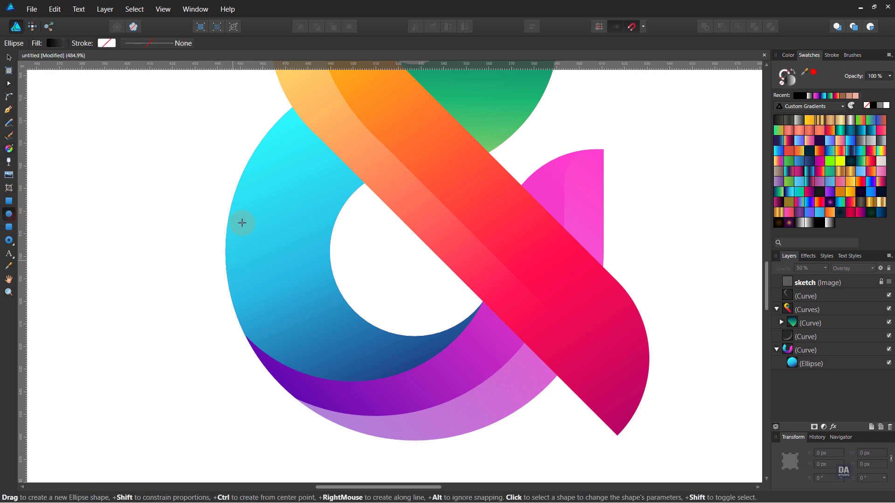
{"action": "left_click_drag", "start_coordinate": [240, 174], "coordinate": [669, 400]}
Step: Make the circle an outline and move and resize it to 130.3 px to fit the bowl
{"action": "left_click", "coordinate": [793, 72]}
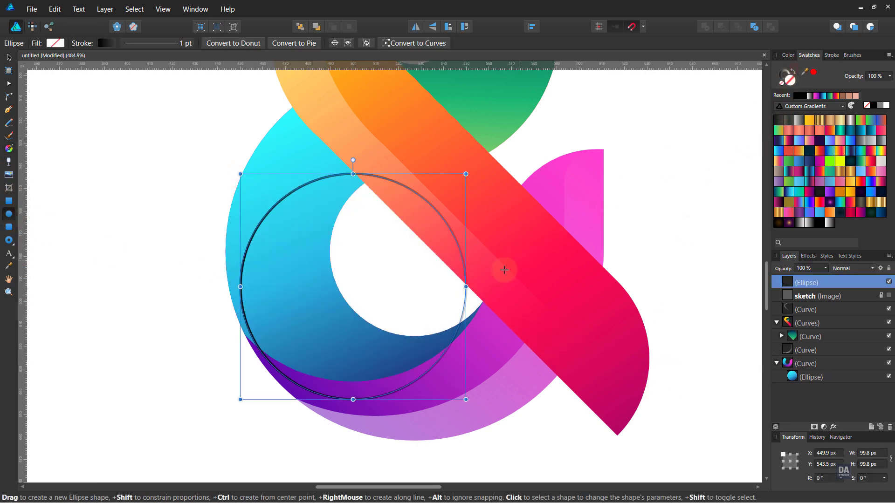
{"action": "key", "text": "v"}
{"action": "mouse_move", "coordinate": [424, 326]}
{"action": "left_mouse_down"}
{"action": "mouse_move", "coordinate": [371, 293]}
{"action": "mouse_move", "coordinate": [338, 250]}
{"action": "left_mouse_up"}
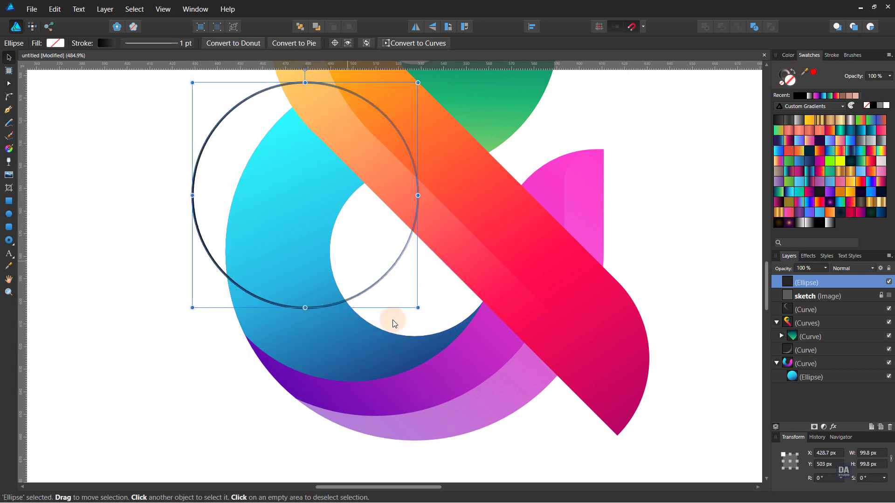
{"action": "mouse_move", "coordinate": [416, 308]}
{"action": "left_mouse_down"}
{"action": "mouse_move", "coordinate": [512, 342]}
{"action": "mouse_move", "coordinate": [495, 325]}
{"action": "mouse_move", "coordinate": [428, 313]}
{"action": "left_mouse_up"}
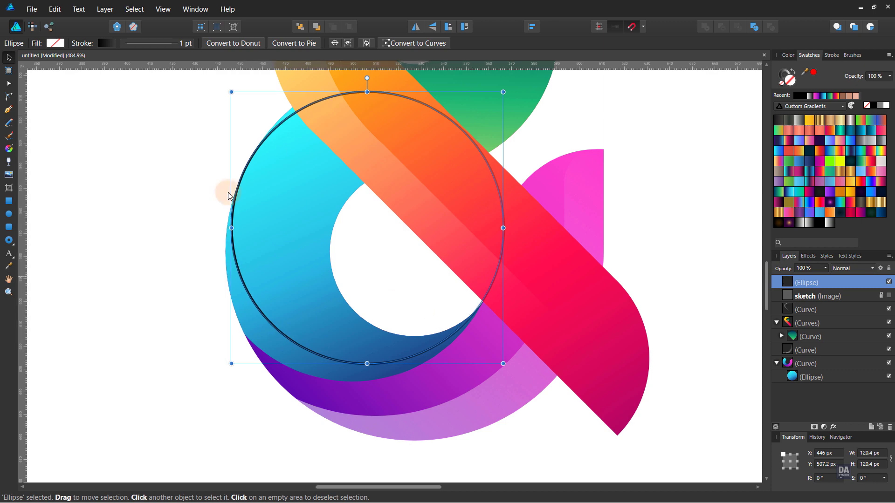
{"action": "left_click_drag", "start_coordinate": [233, 100], "coordinate": [210, 84]}
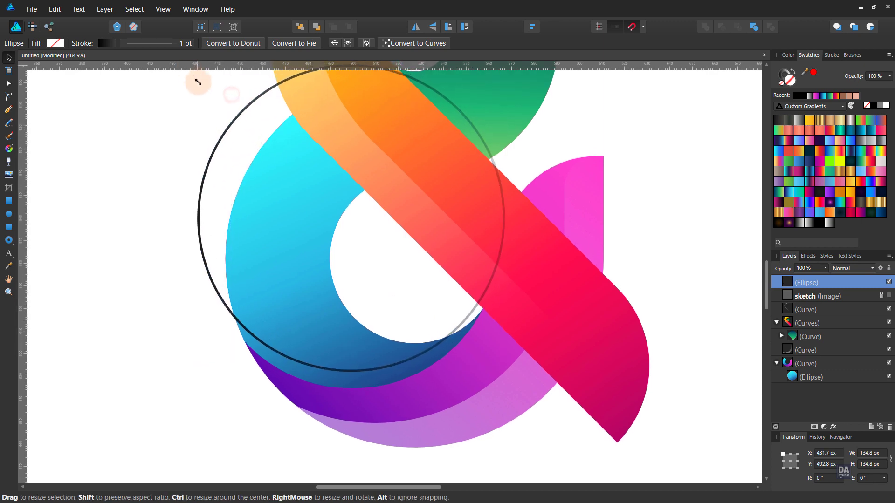
{"action": "left_click_drag", "start_coordinate": [424, 285], "coordinate": [429, 287]}
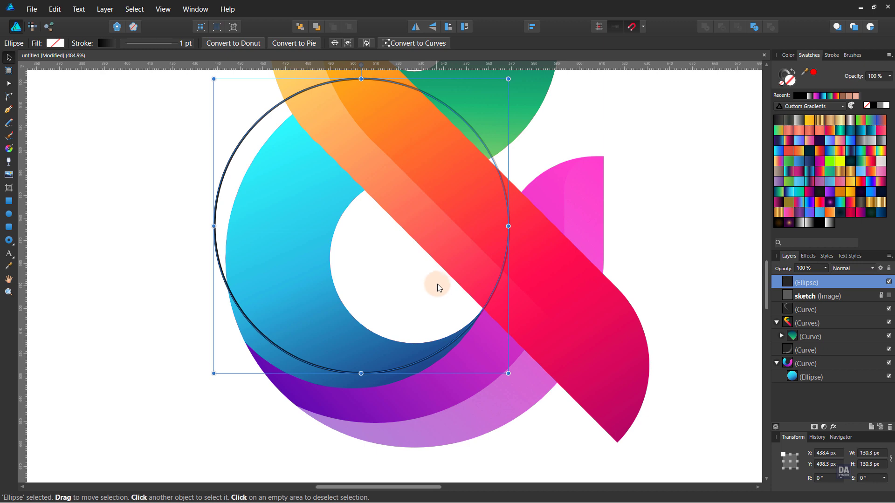
Step: Convert the circle to curves, break it at two nodes, and delete the upper arc
{"action": "left_click", "coordinate": [396, 45]}
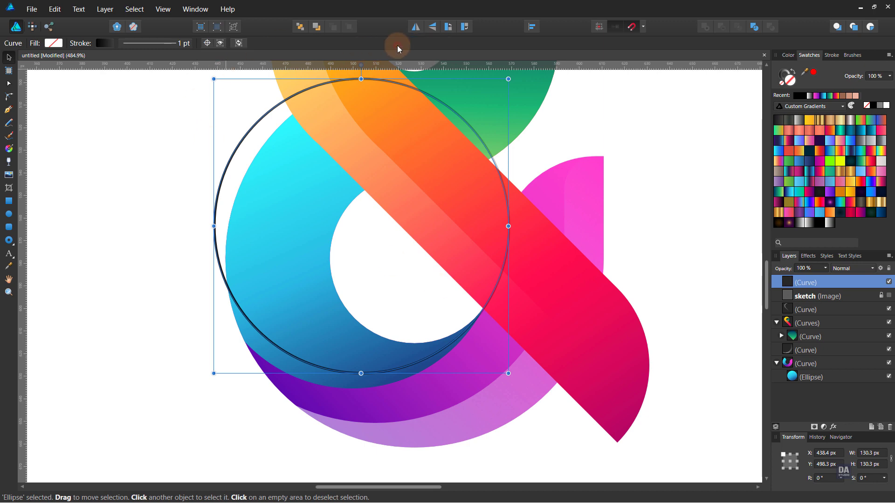
{"action": "key", "text": "a"}
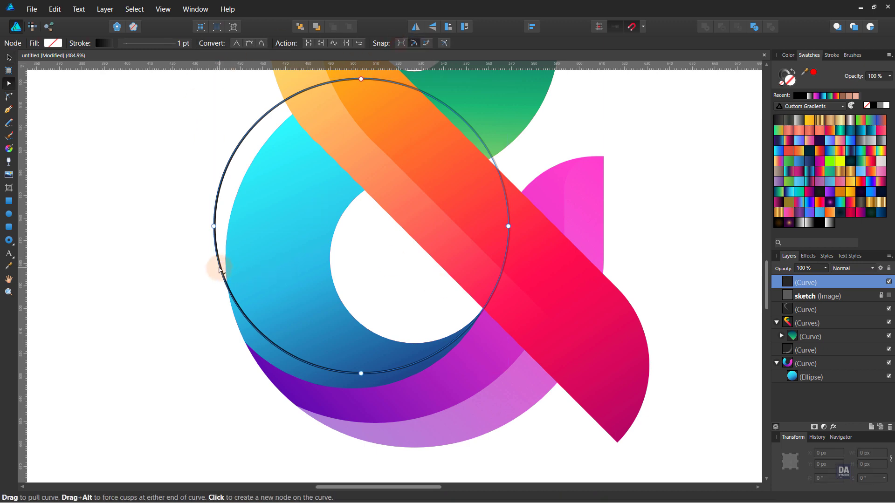
{"action": "left_click", "coordinate": [219, 269]}
{"action": "left_click", "coordinate": [311, 46]}
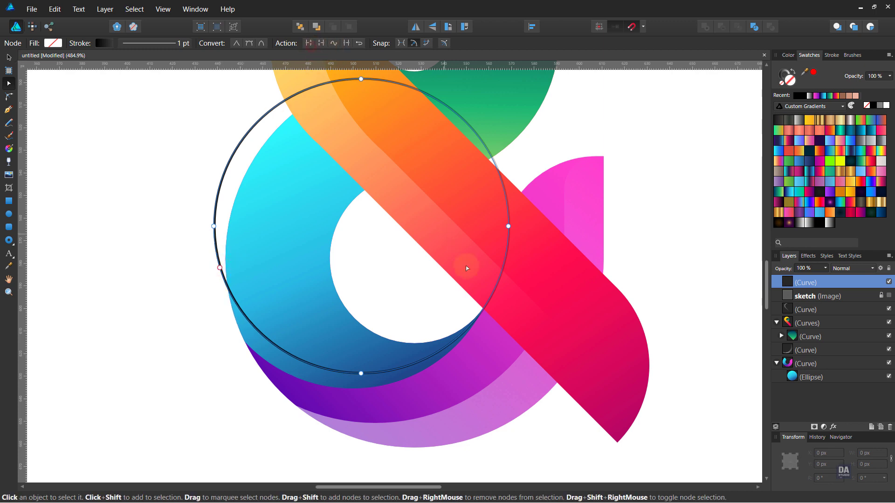
{"action": "left_click", "coordinate": [485, 311]}
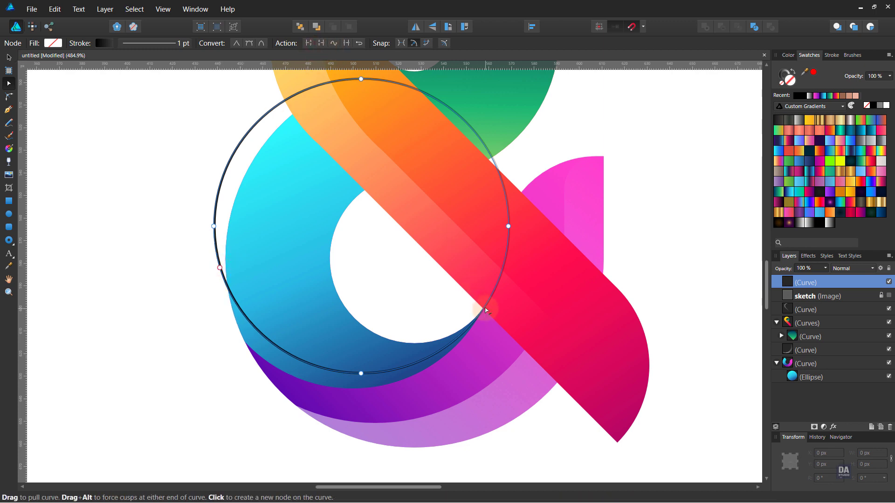
{"action": "left_click", "coordinate": [307, 45]}
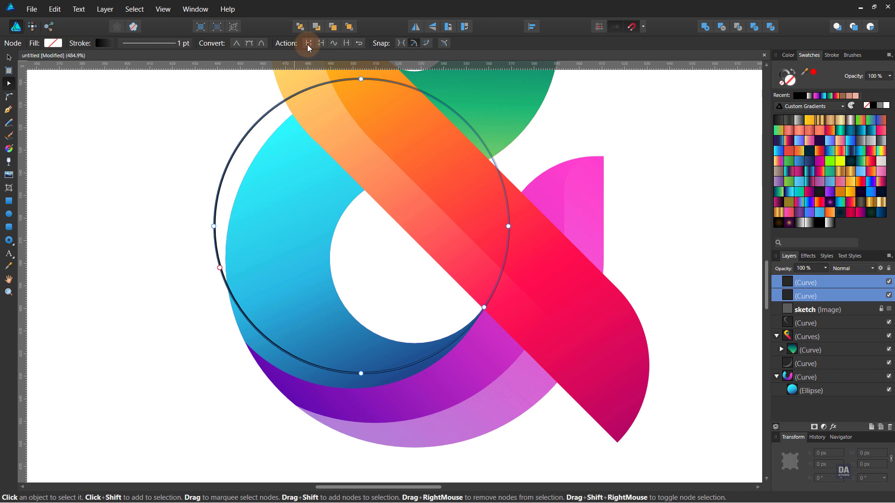
{"action": "key", "text": "v"}
{"action": "left_click", "coordinate": [287, 97]}
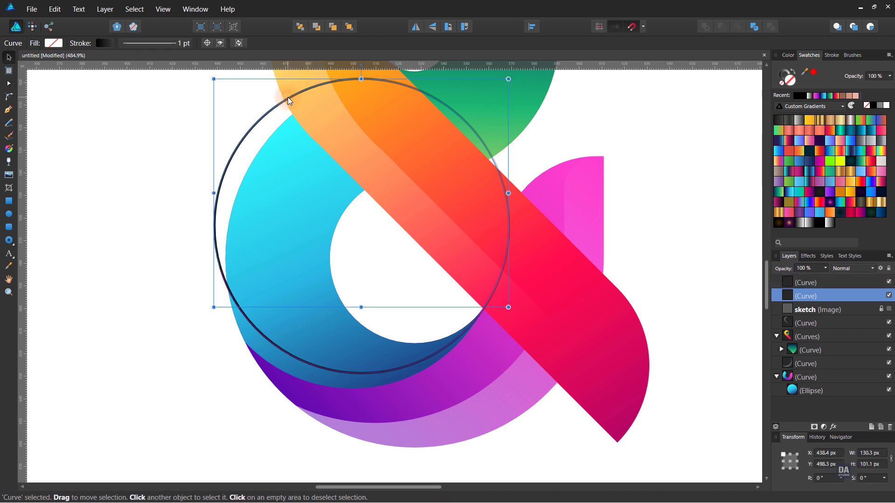
{"action": "key", "text": "Delete"}
{"action": "left_click", "coordinate": [239, 306]}
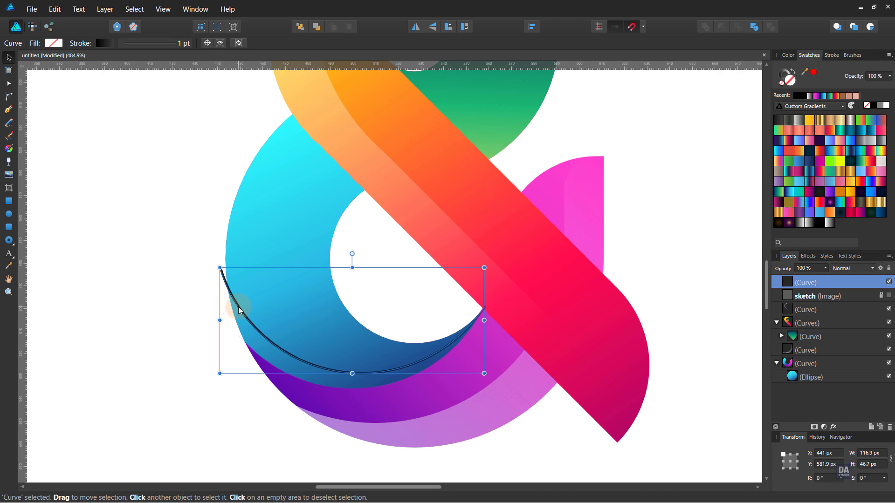
Step: Extend the arc with the Pen tool into a closed filled crescent nested inside the blue bowl
{"action": "key", "text": "p"}
{"action": "left_click", "coordinate": [220, 269]}
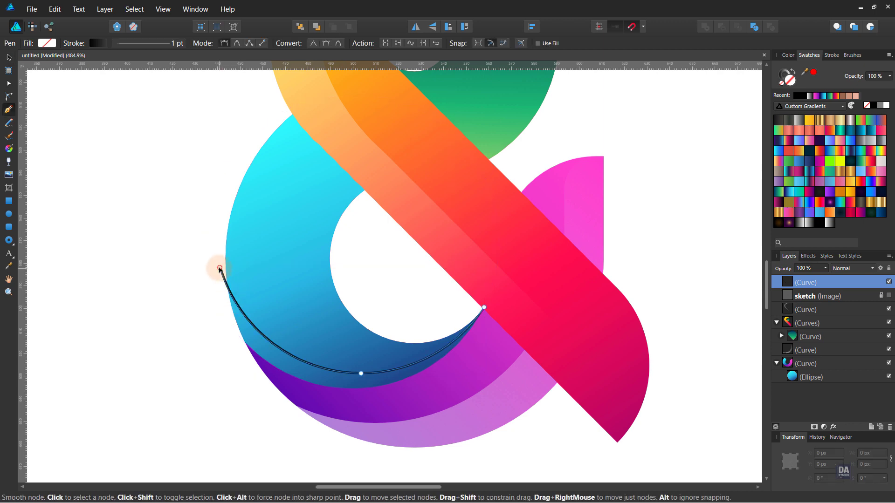
{"action": "left_click", "coordinate": [246, 414]}
{"action": "left_click_drag", "start_coordinate": [425, 405], "coordinate": [504, 343]}
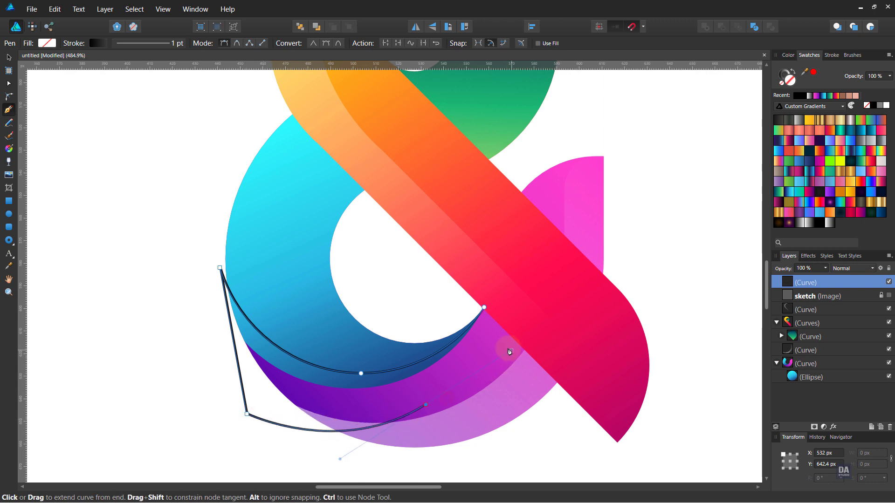
{"action": "left_click", "coordinate": [485, 308]}
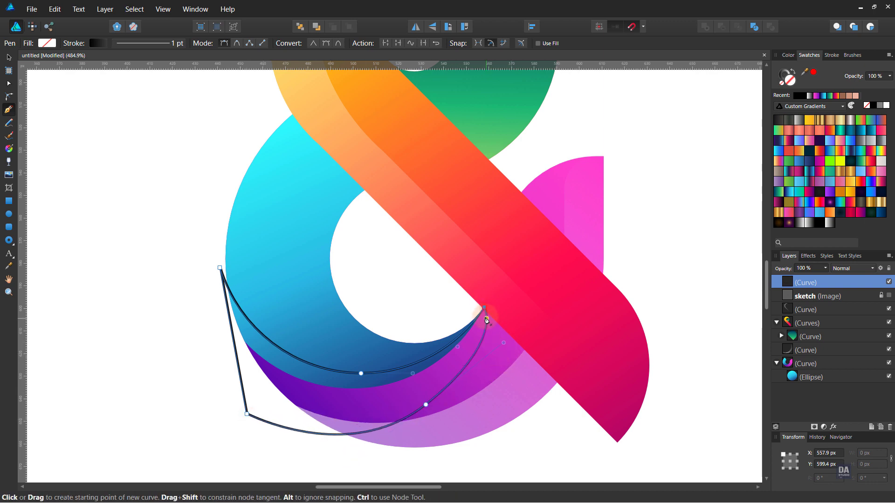
{"action": "left_click", "coordinate": [798, 74]}
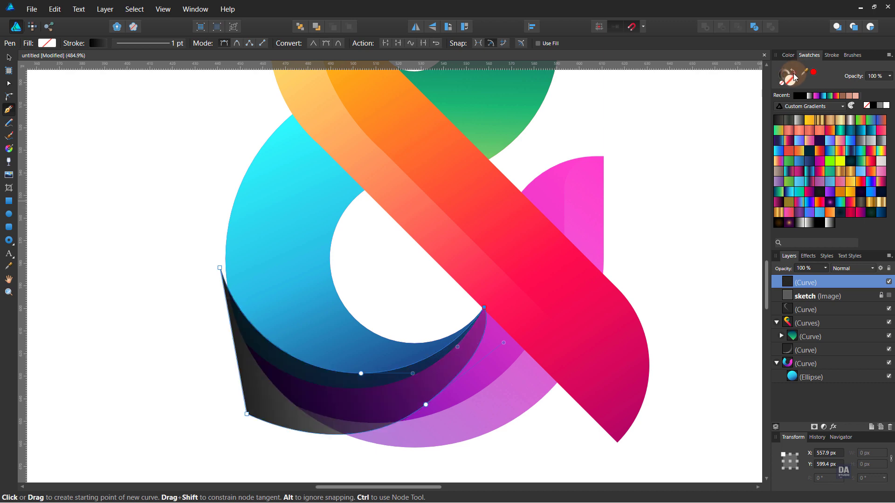
{"action": "left_click_drag", "start_coordinate": [812, 288], "coordinate": [809, 379]}
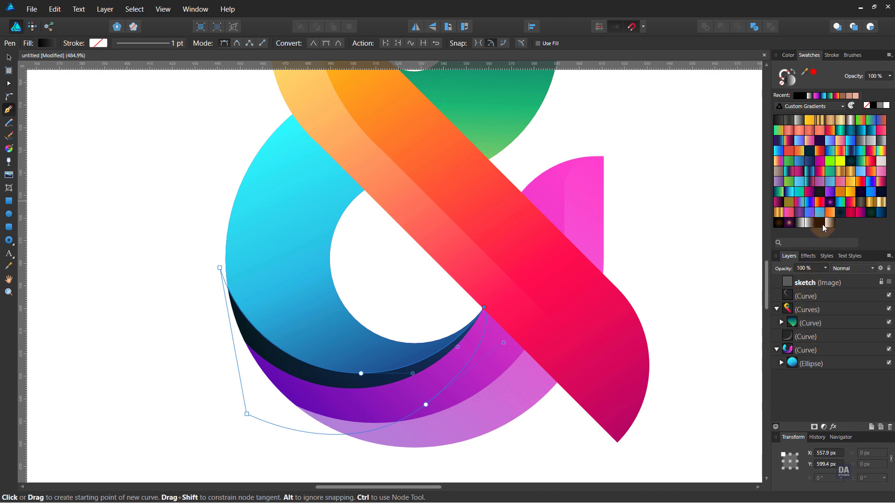
Step: Redo the crescent's fading gradient and blend it as Overlay at 75% opacity
{"action": "key", "text": "g"}
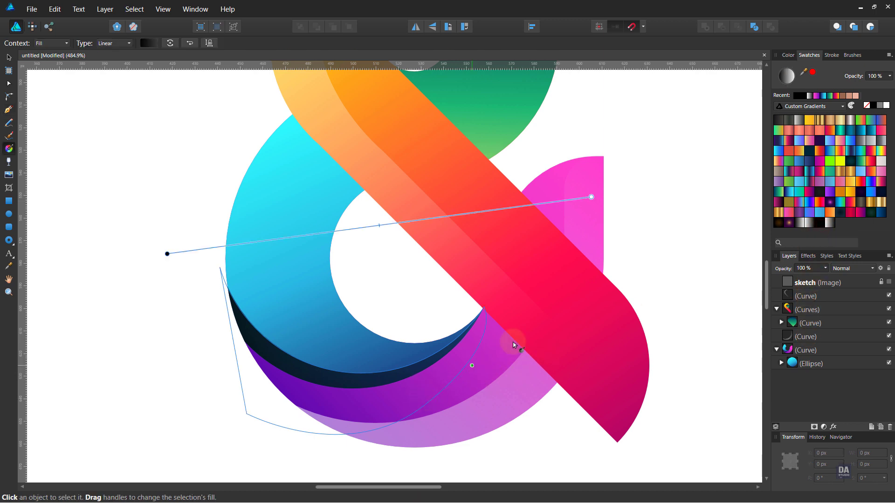
{"action": "left_click_drag", "start_coordinate": [536, 332], "coordinate": [73, 350]}
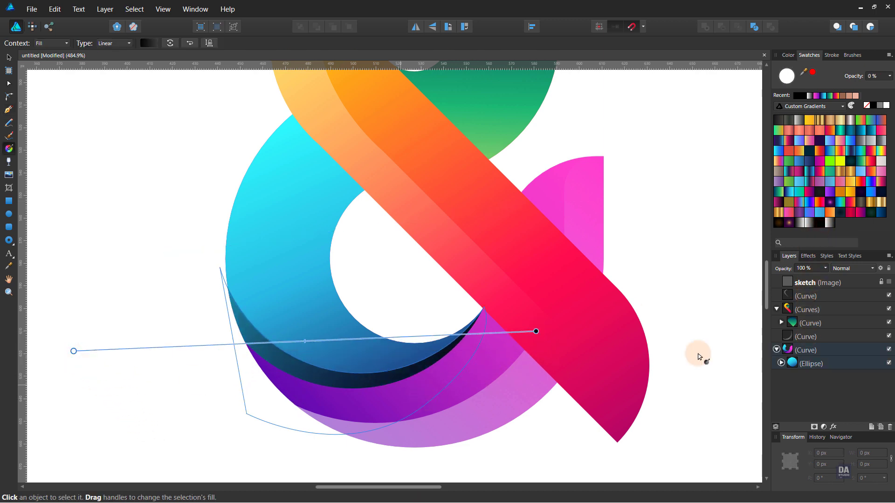
{"action": "left_click", "coordinate": [853, 269]}
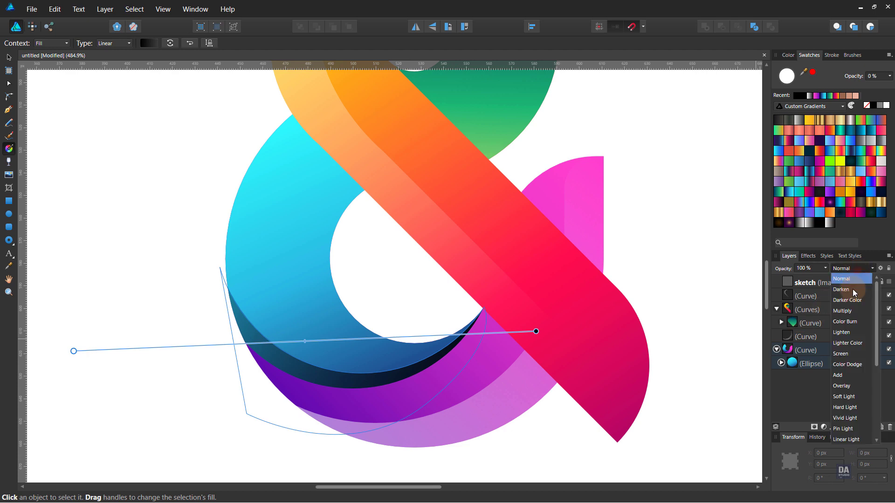
{"action": "left_click", "coordinate": [850, 387]}
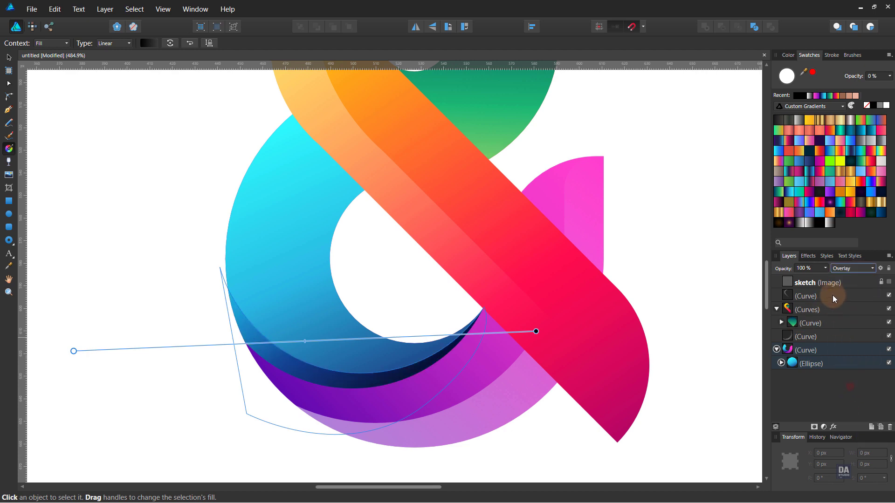
{"action": "left_click", "coordinate": [824, 269]}
{"action": "left_click_drag", "start_coordinate": [826, 278], "coordinate": [809, 283]}
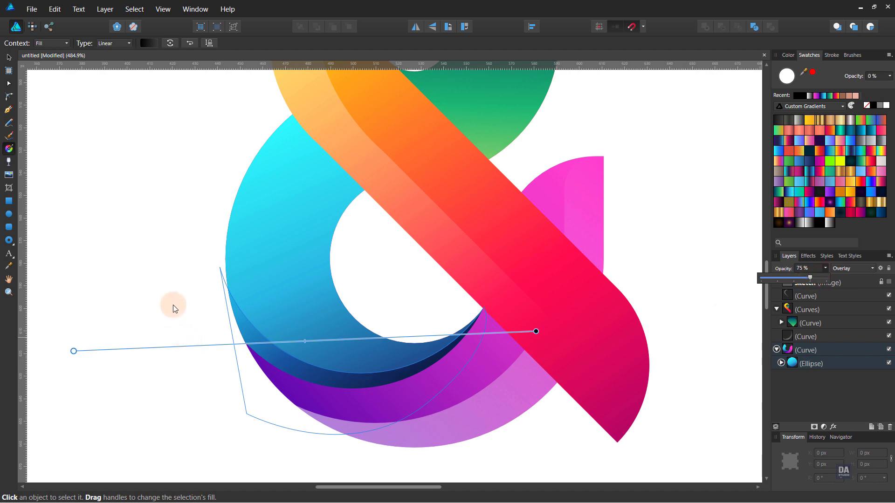
{"action": "left_click", "coordinate": [8, 57]}
{"action": "left_click", "coordinate": [173, 284]}
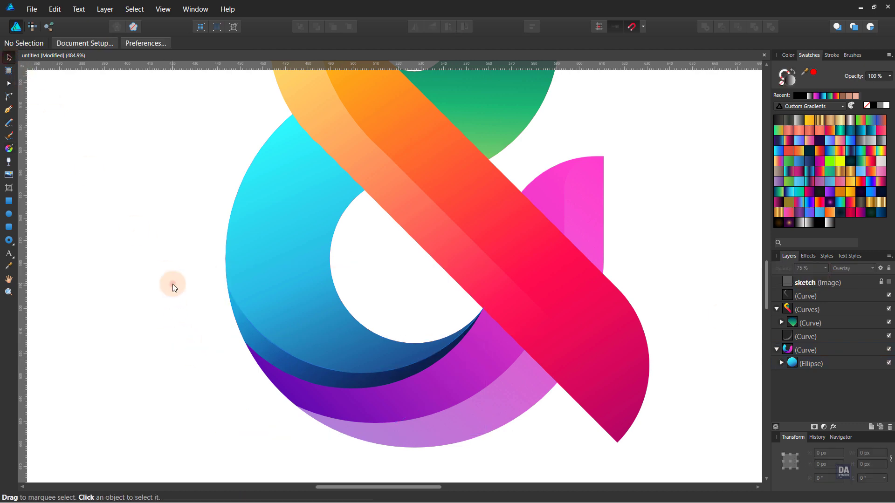
{"action": "scroll", "coordinate": [174, 286], "scroll_direction": "down", "scroll_amount": 2}
{"action": "scroll", "coordinate": [175, 286], "scroll_direction": "down", "scroll_amount": 2}
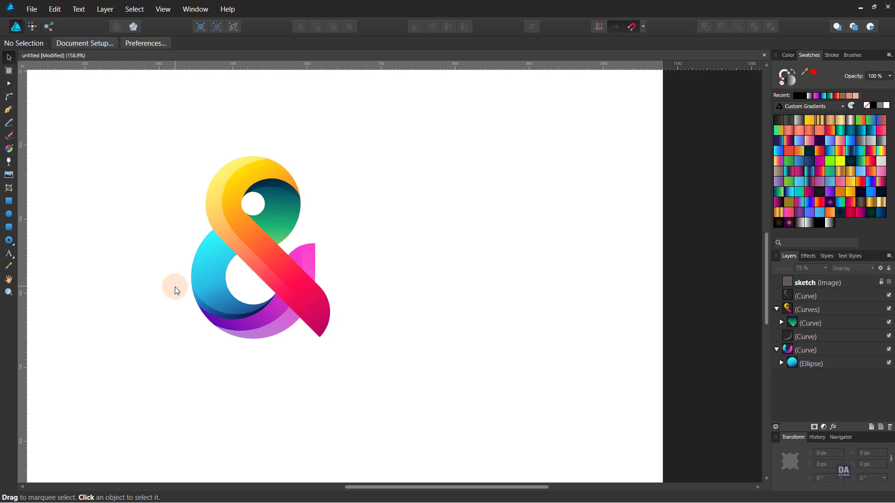
Step: Lower the lower-bowl shading crescent's opacity to 50%
{"action": "left_click", "coordinate": [206, 306]}
{"action": "left_click", "coordinate": [825, 268]}
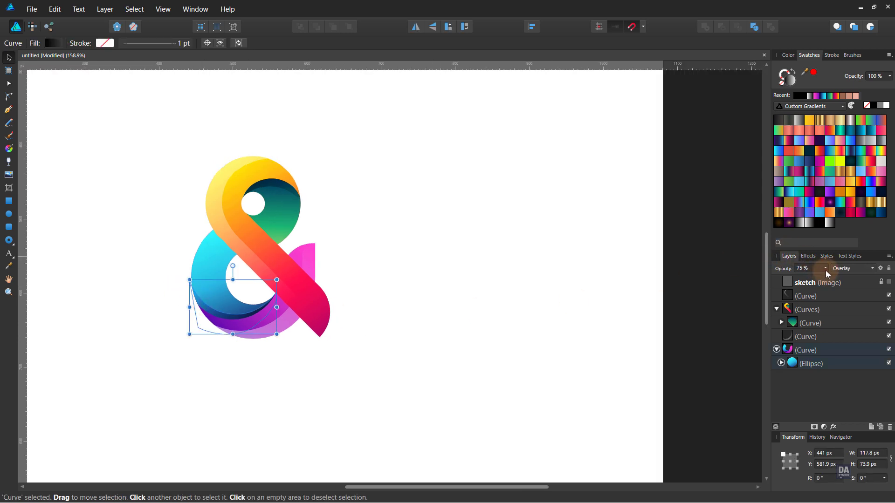
{"action": "left_click_drag", "start_coordinate": [825, 279], "coordinate": [821, 280]}
{"action": "left_click", "coordinate": [475, 330]}
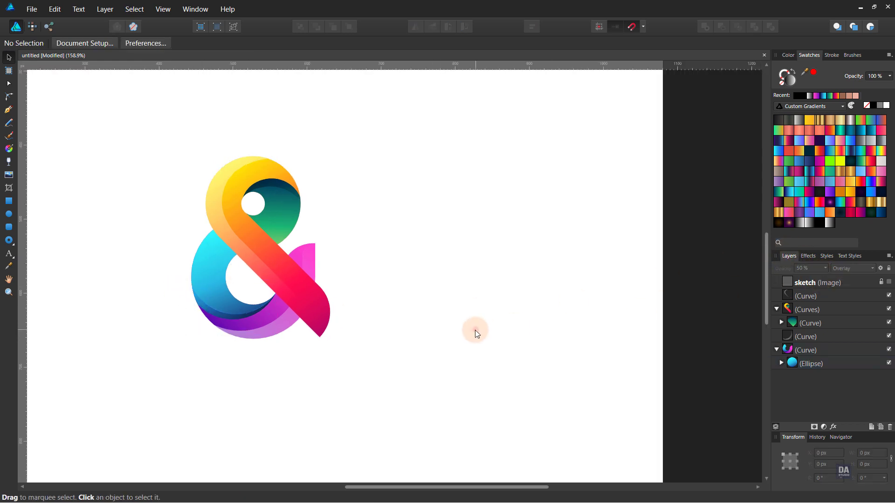
Step: Zoom and pan onto the diagonal stroke and select the highlight crescent beside it
{"action": "scroll", "coordinate": [192, 223], "scroll_direction": "up", "scroll_amount": 1}
{"action": "scroll", "coordinate": [192, 224], "scroll_direction": "up", "scroll_amount": 1}
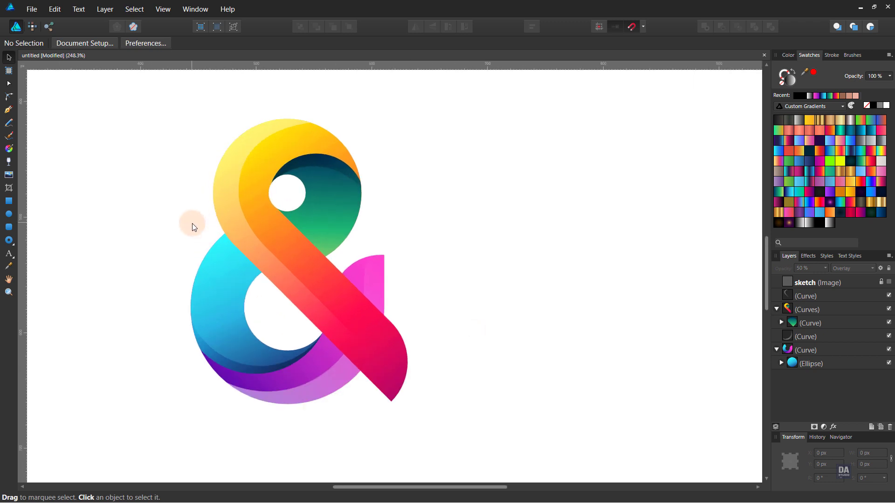
{"action": "scroll", "coordinate": [192, 224], "scroll_direction": "up", "scroll_amount": 1}
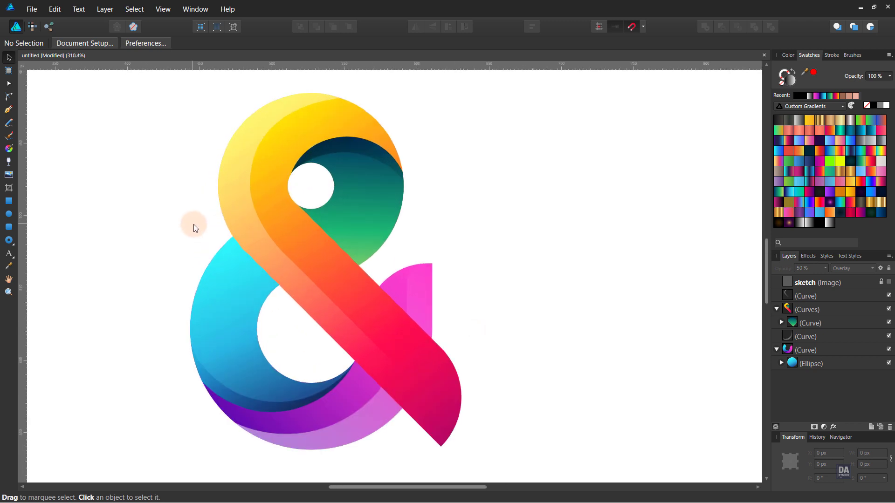
{"action": "left_click_drag", "start_coordinate": [497, 328], "coordinate": [513, 319]}
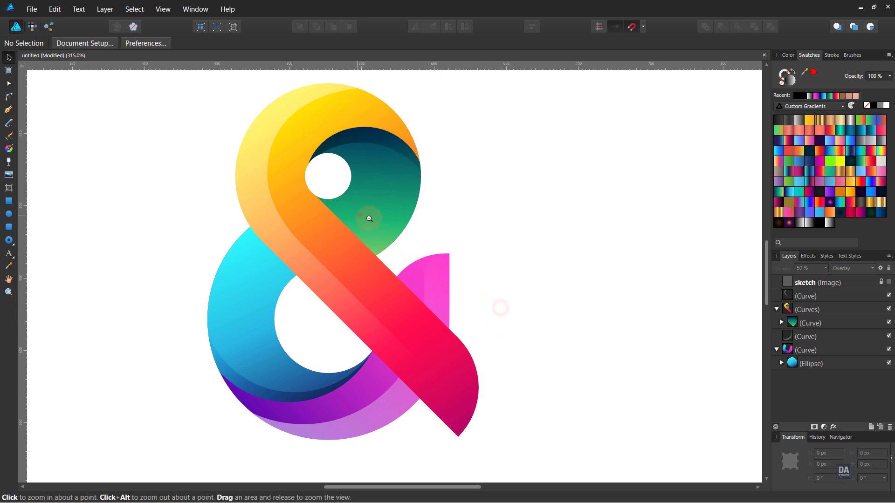
{"action": "scroll", "coordinate": [370, 216], "scroll_direction": "up", "scroll_amount": 2}
{"action": "left_click_drag", "start_coordinate": [373, 260], "coordinate": [384, 271]}
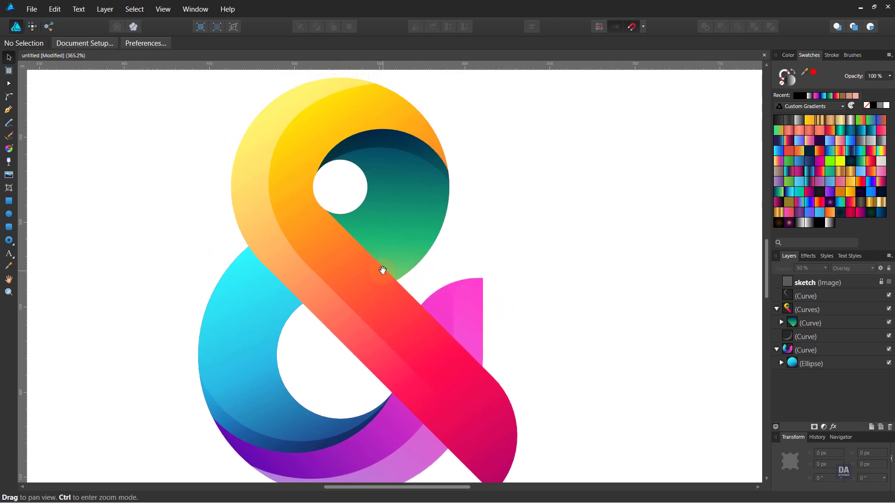
{"action": "left_click", "coordinate": [804, 294]}
Step: Duplicate the highlight crescent and make the copy a fully opaque black outline
{"action": "right_click", "coordinate": [804, 295]}
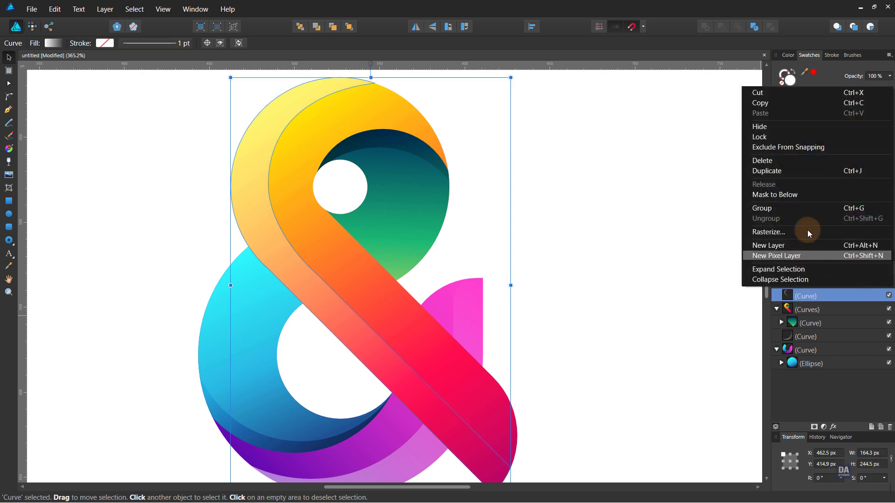
{"action": "left_click", "coordinate": [820, 171]}
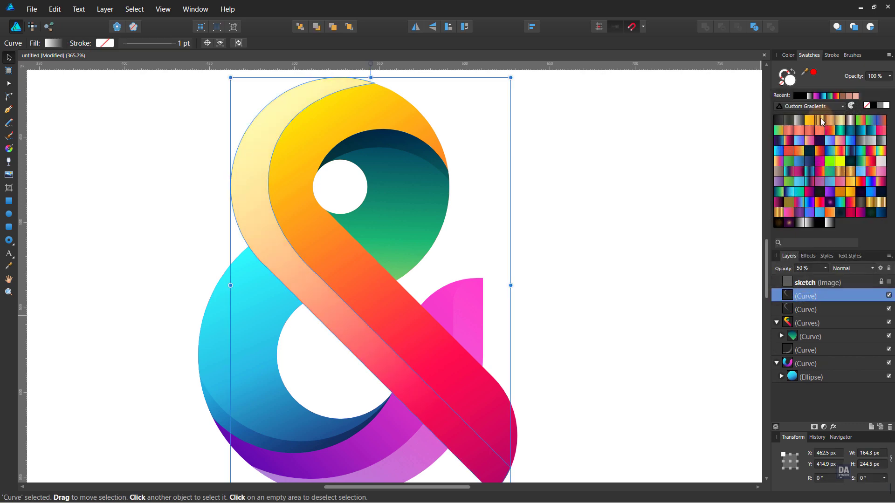
{"action": "left_click", "coordinate": [828, 280]}
{"action": "left_click_drag", "start_coordinate": [826, 276], "coordinate": [878, 280]}
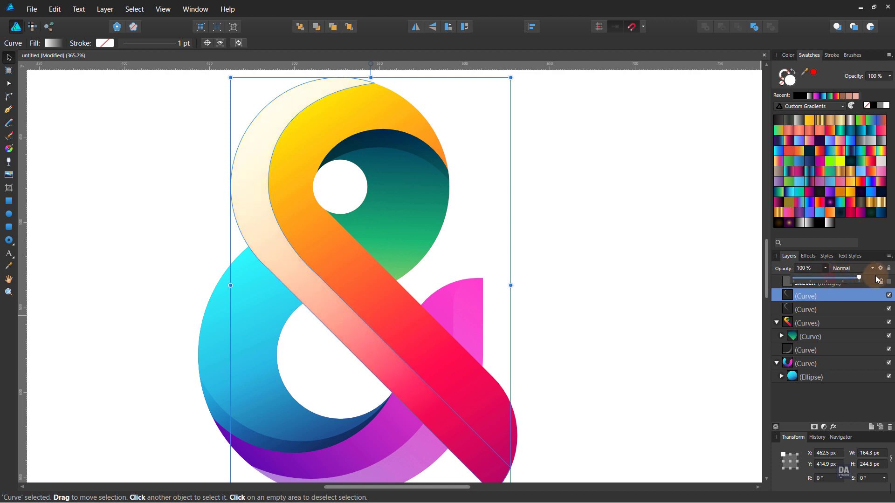
{"action": "left_click", "coordinate": [877, 106]}
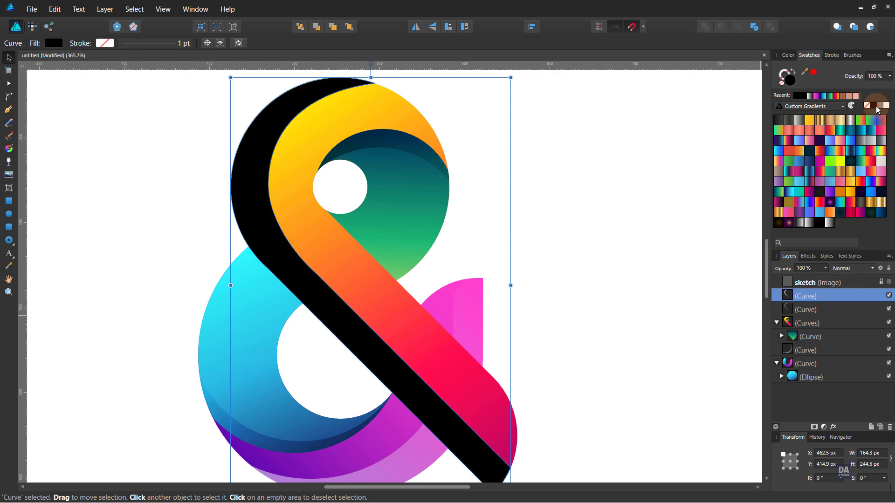
{"action": "left_click", "coordinate": [793, 73]}
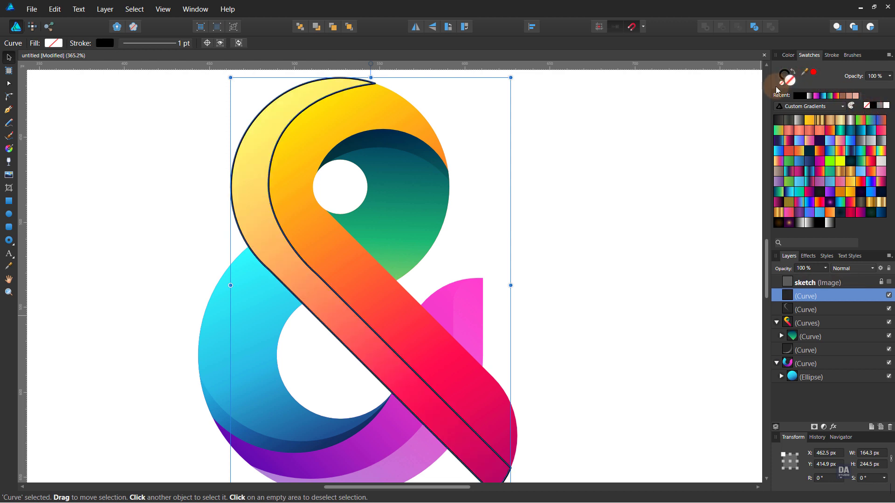
Step: Break the outline at its top and bottom nodes and delete the outer piece
{"action": "key", "text": "a"}
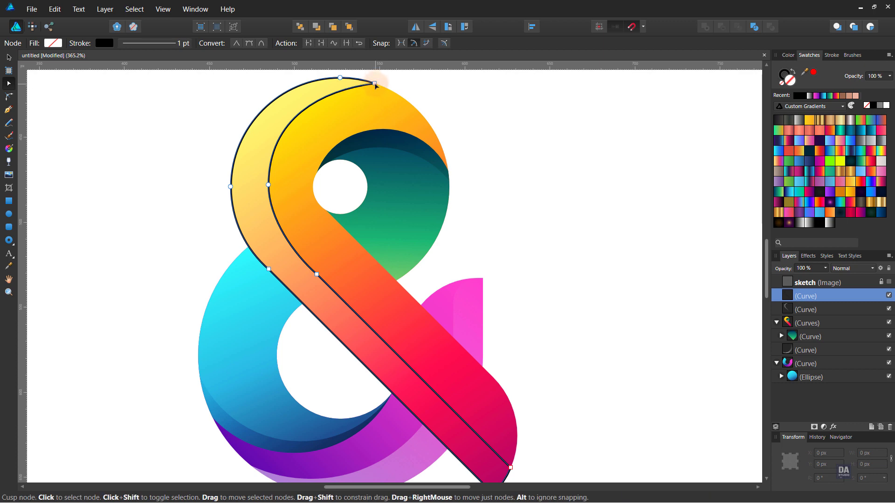
{"action": "left_click", "coordinate": [374, 83]}
{"action": "left_click", "coordinate": [310, 43]}
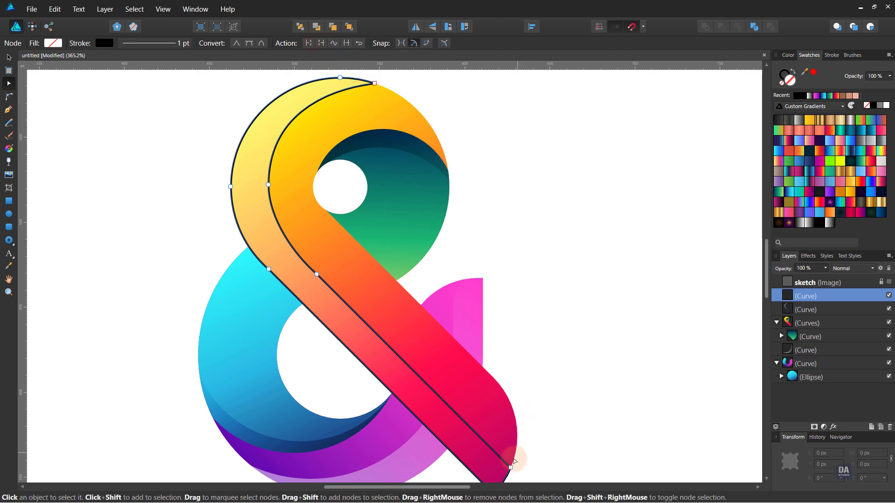
{"action": "left_click", "coordinate": [511, 467]}
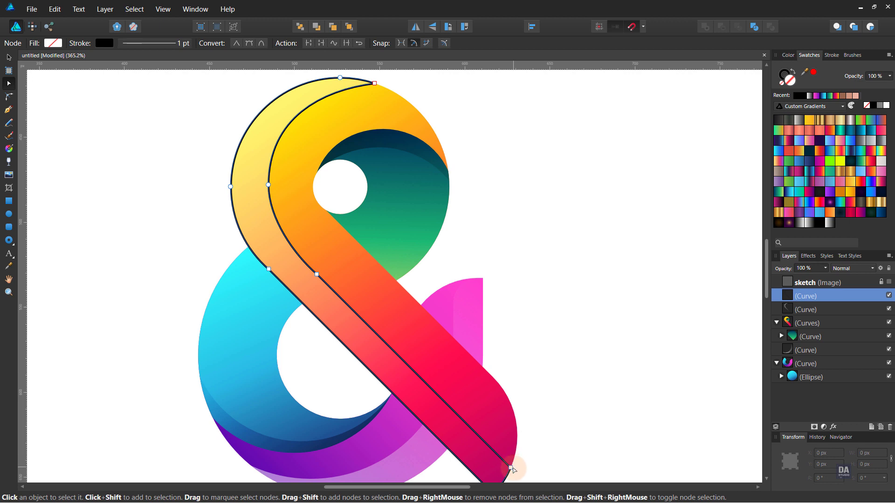
{"action": "left_click", "coordinate": [309, 43]}
{"action": "left_click", "coordinate": [308, 43]}
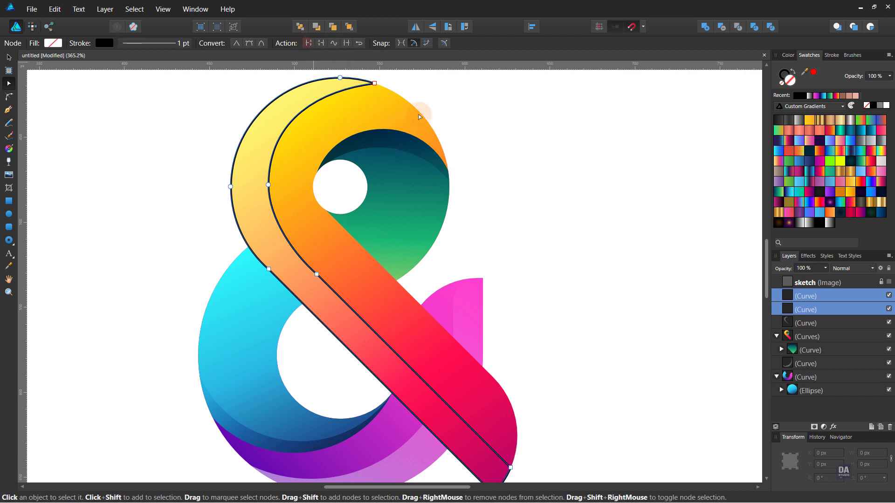
{"action": "left_click", "coordinate": [847, 304]}
{"action": "left_click", "coordinate": [844, 296]}
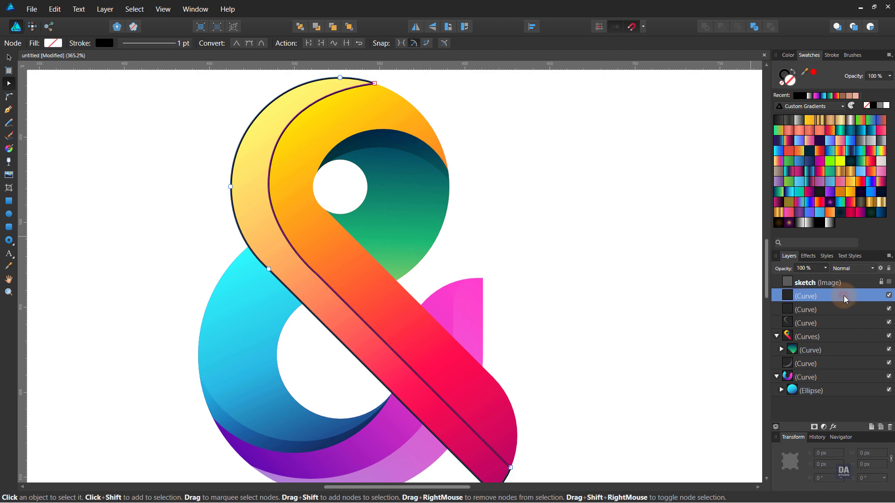
{"action": "key", "text": "Delete"}
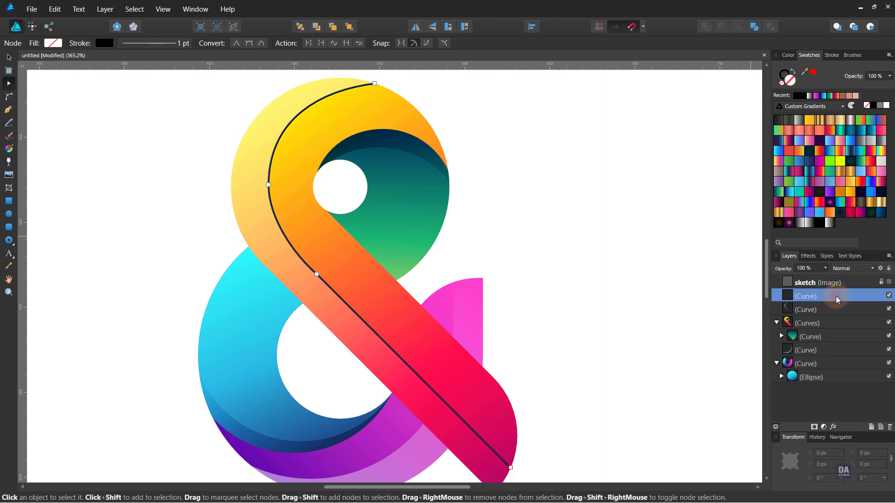
Step: Give the remaining line a 3 pt stroke with an arched pressure profile tapering both ends
{"action": "left_click", "coordinate": [833, 55]}
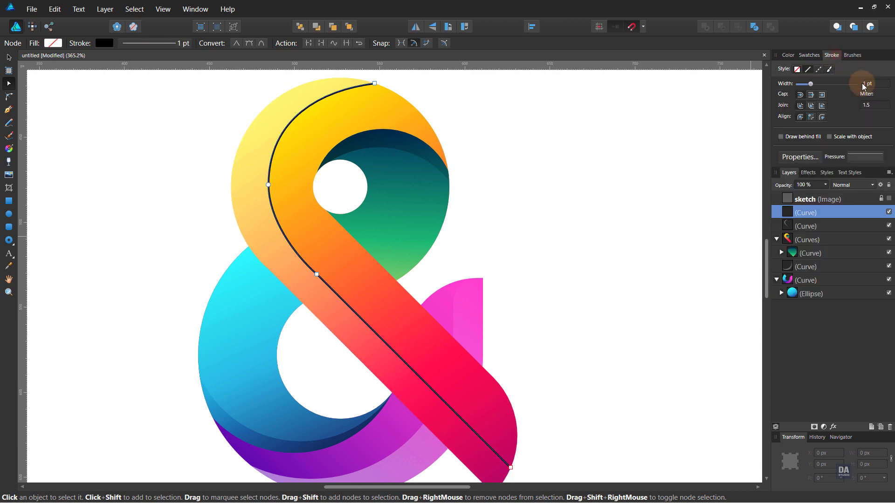
{"action": "left_click_drag", "start_coordinate": [863, 83], "coordinate": [867, 86]}
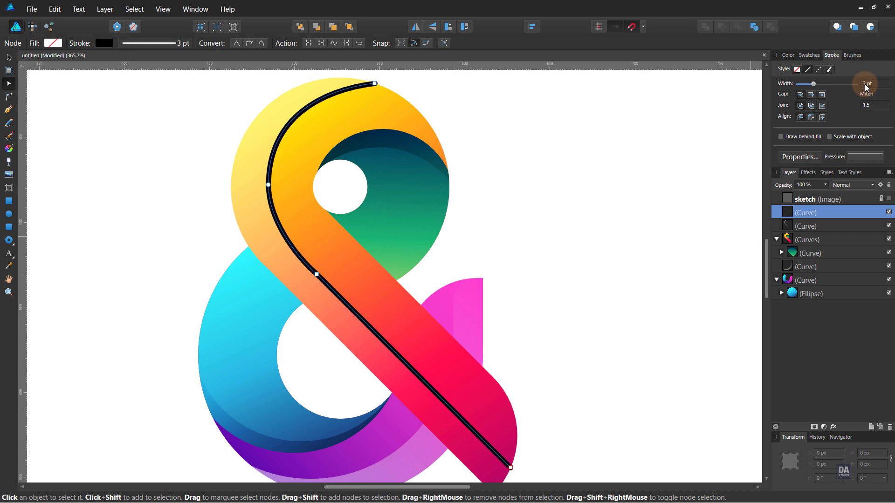
{"action": "left_click", "coordinate": [856, 161]}
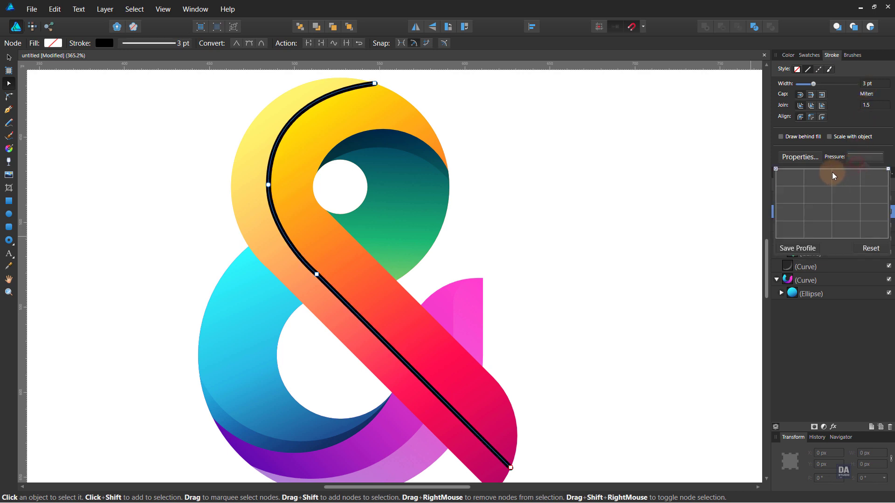
{"action": "left_click", "coordinate": [830, 169]}
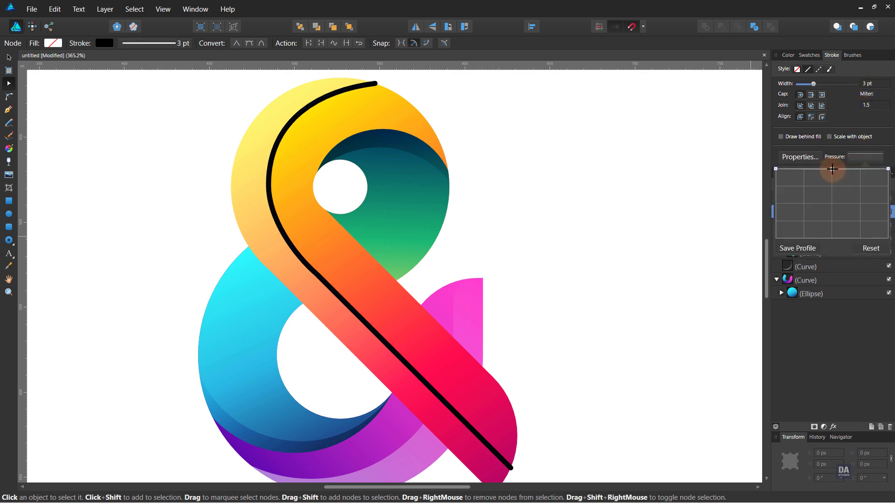
{"action": "left_click_drag", "start_coordinate": [776, 168], "coordinate": [755, 252]}
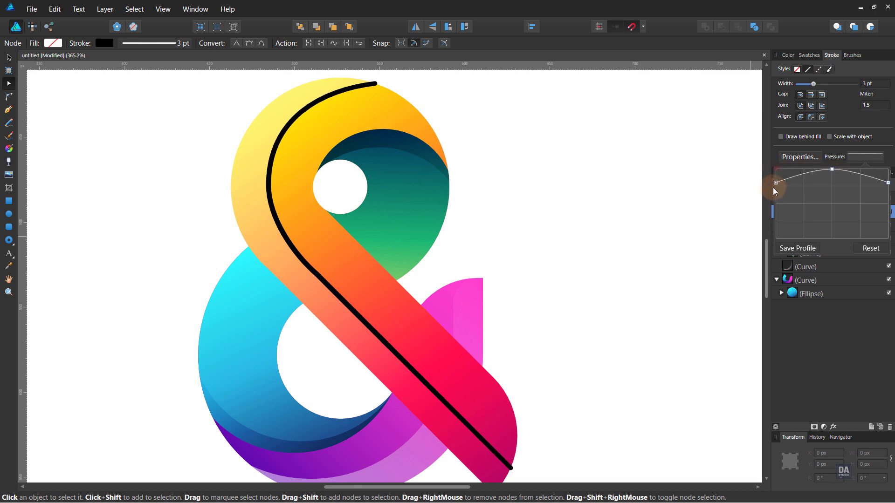
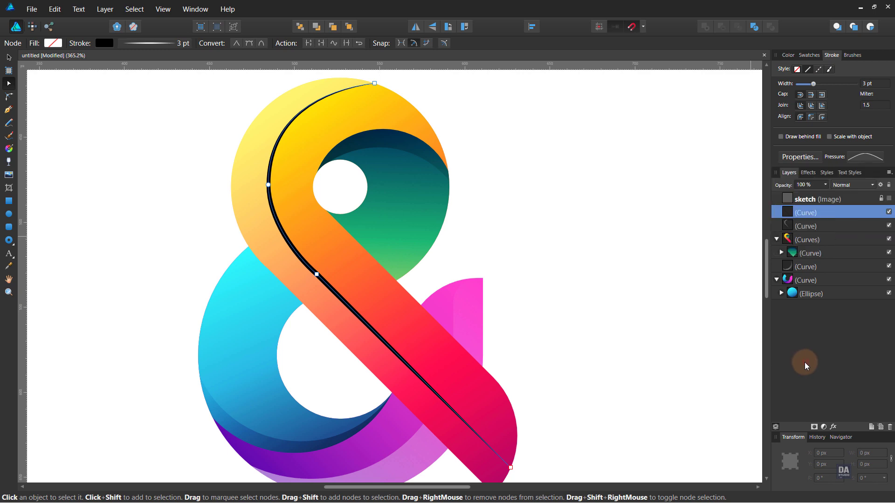
Step: Expand the thin top-loop highlight line's stroke into a filled shape
{"action": "key", "text": "v"}
{"action": "left_click", "coordinate": [105, 9]}
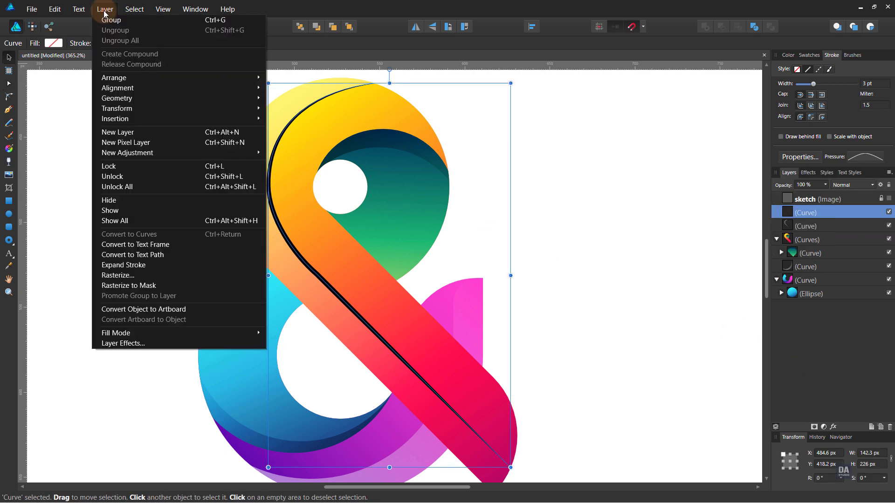
{"action": "left_click", "coordinate": [132, 266]}
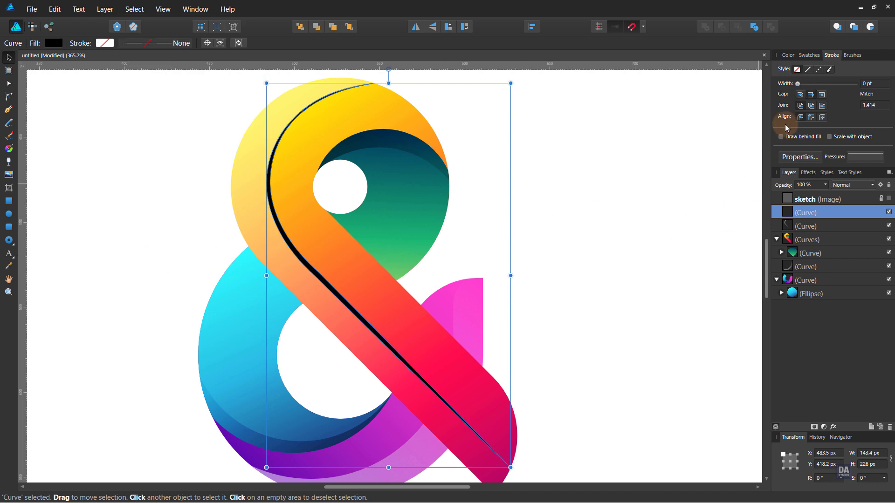
Step: Fill the shape with the white-to-transparent gradient, set to Elliptical type
{"action": "left_click", "coordinate": [809, 55]}
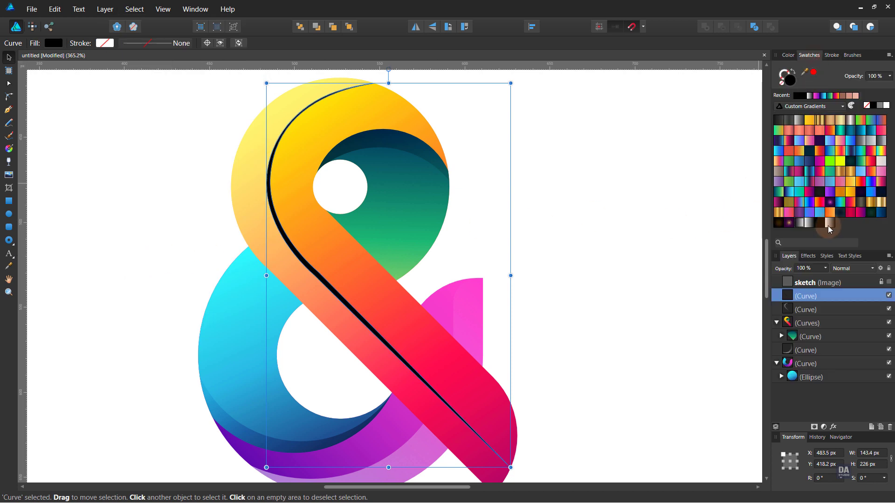
{"action": "left_click", "coordinate": [829, 224]}
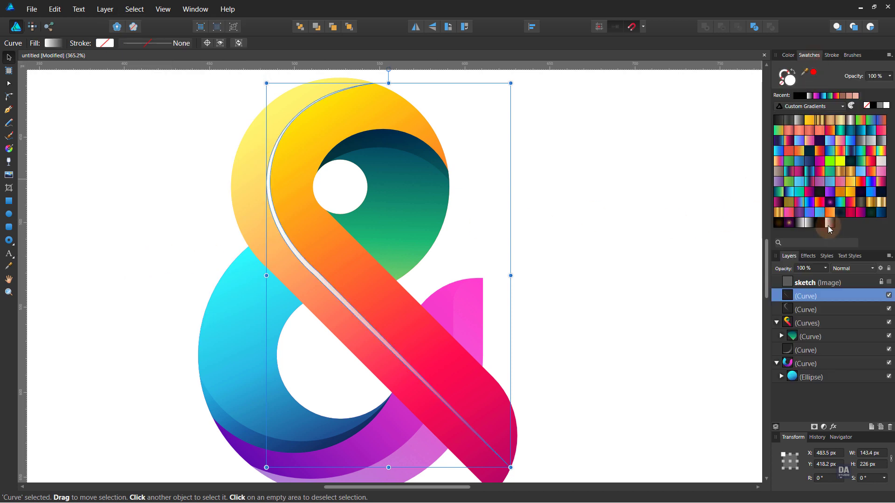
{"action": "left_click", "coordinate": [54, 43]}
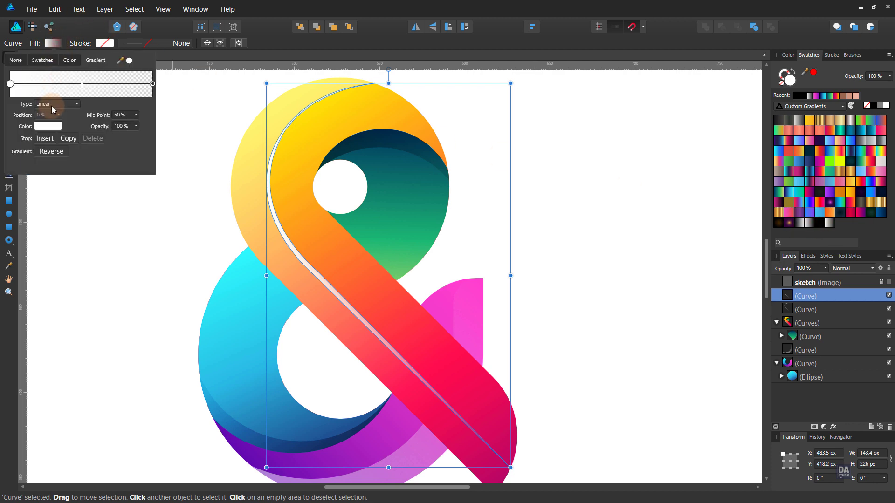
{"action": "left_click", "coordinate": [55, 104]}
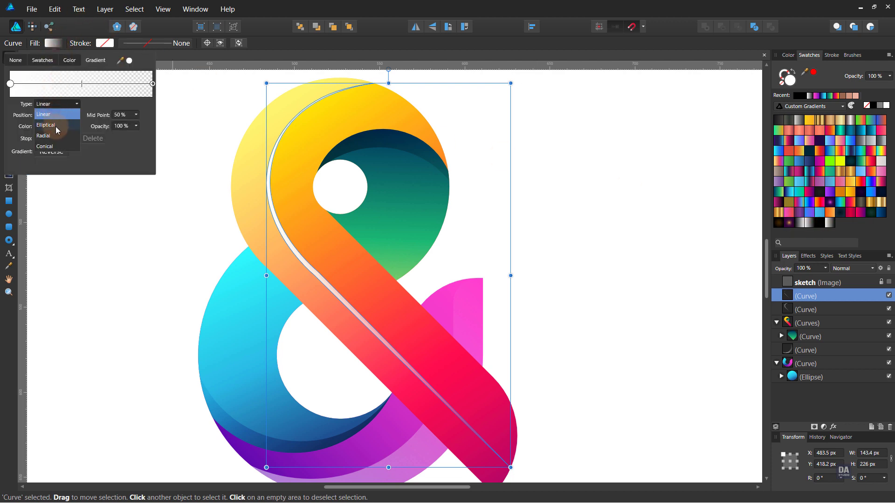
{"action": "left_click", "coordinate": [55, 126]}
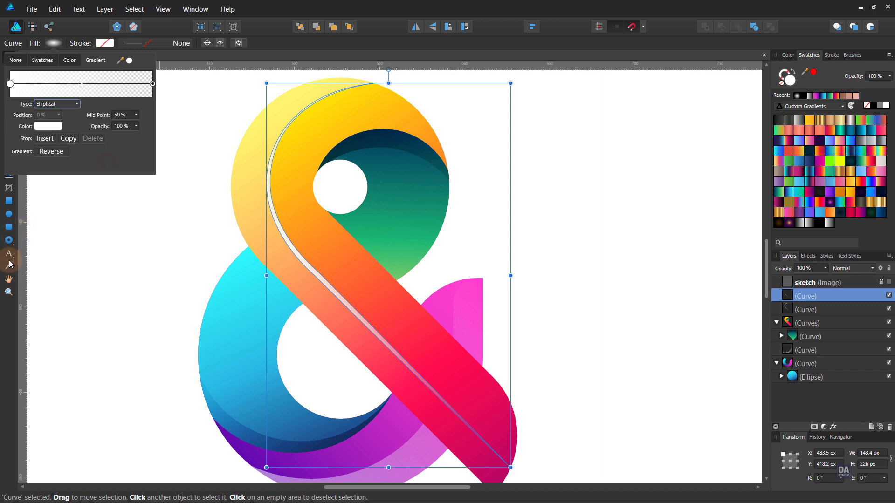
{"action": "left_click", "coordinate": [9, 150]}
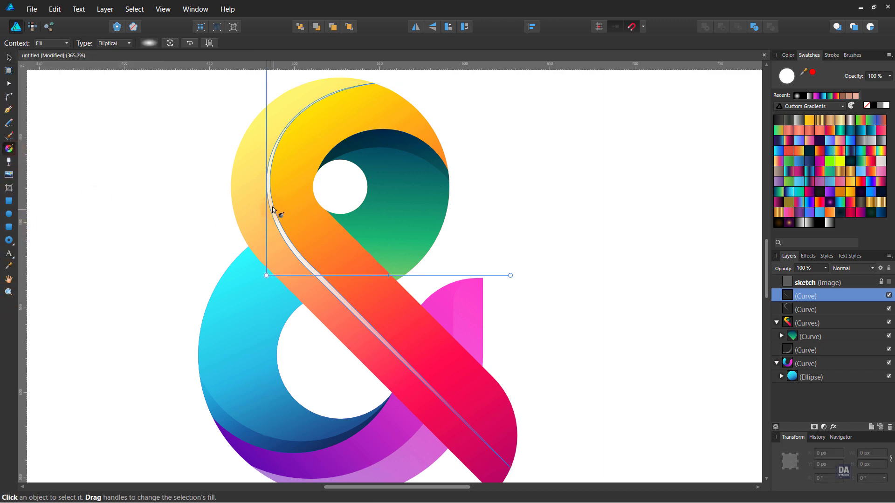
Step: Drag the elliptical gradient along the highlight strip, from the top loop downward, for a soft fade
{"action": "left_click_drag", "start_coordinate": [270, 205], "coordinate": [351, 424]}
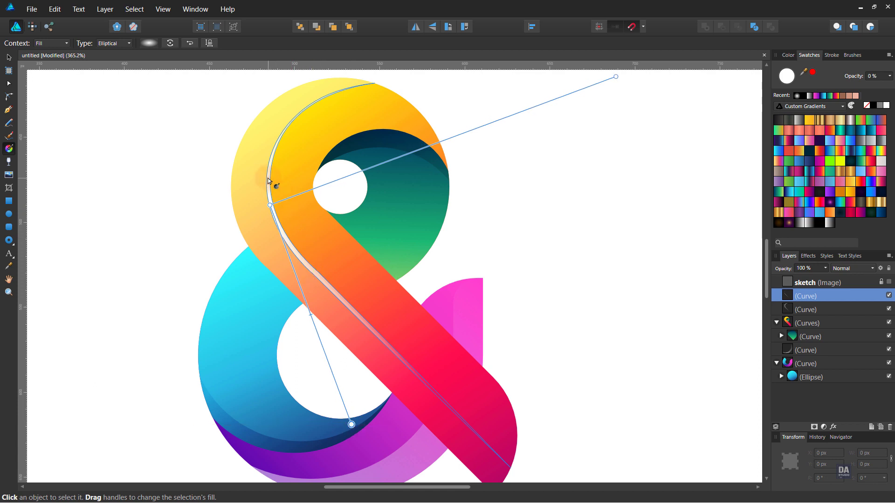
{"action": "left_click_drag", "start_coordinate": [271, 205], "coordinate": [267, 178]}
{"action": "left_click_drag", "start_coordinate": [351, 425], "coordinate": [345, 432]}
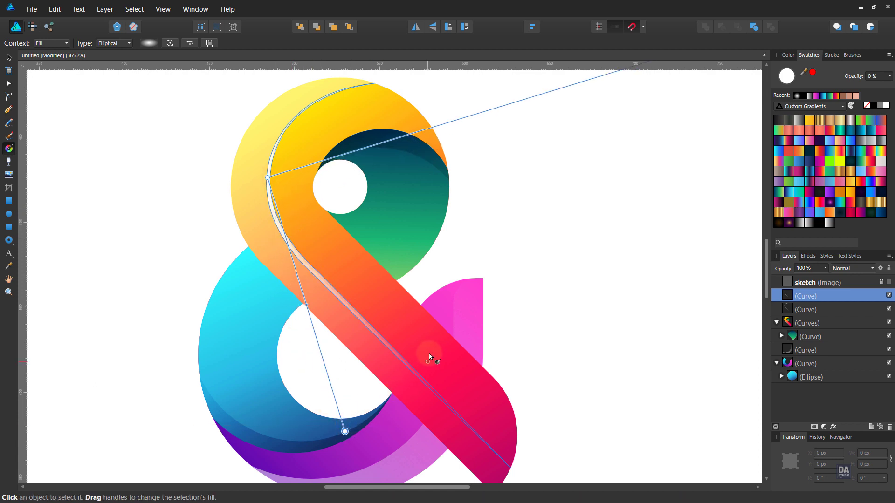
{"action": "key", "text": "v"}
{"action": "left_click", "coordinate": [563, 269]}
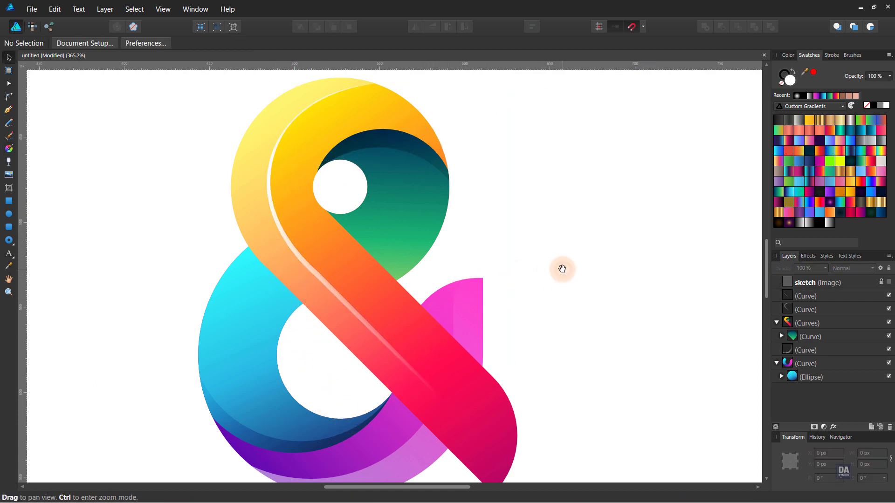
Step: Set the highlight strip's blend mode to Overlay and view the whole ampersand
{"action": "left_click", "coordinate": [343, 302]}
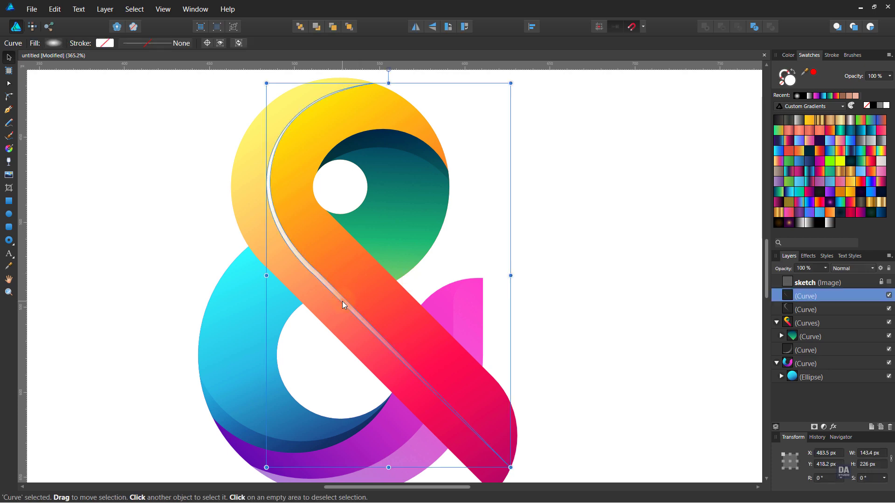
{"action": "left_click", "coordinate": [848, 267]}
{"action": "left_click", "coordinate": [848, 389]}
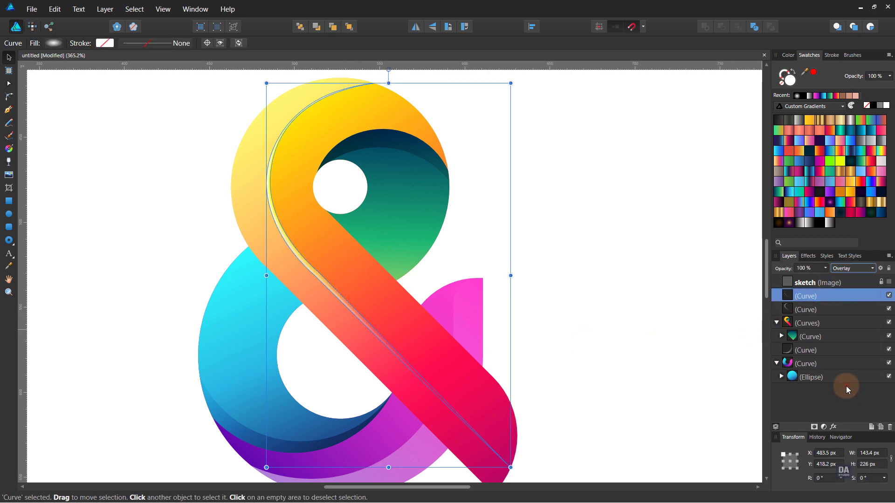
{"action": "left_click", "coordinate": [591, 258]}
{"action": "mouse_move", "coordinate": [489, 279]}
{"action": "left_mouse_down"}
{"action": "mouse_move", "coordinate": [403, 277]}
{"action": "mouse_move", "coordinate": [359, 241]}
{"action": "left_mouse_up"}
Step: Duplicate the purple lower-bowl curve and raise the copy's opacity to 100%
{"action": "scroll", "coordinate": [396, 326], "scroll_direction": "up", "scroll_amount": 2}
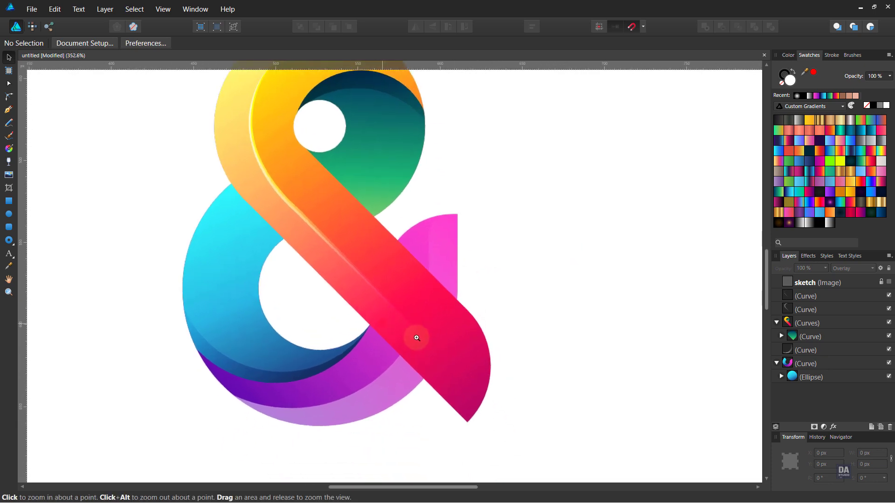
{"action": "left_click", "coordinate": [394, 388]}
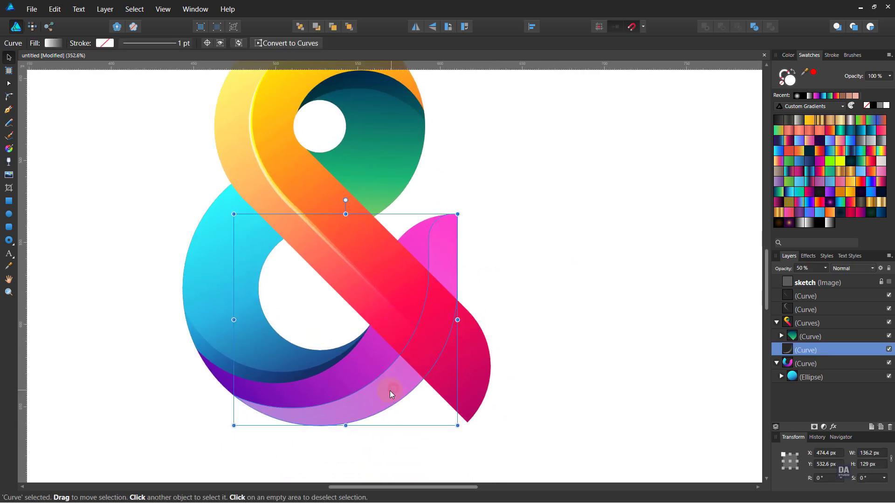
{"action": "right_click", "coordinate": [824, 351]}
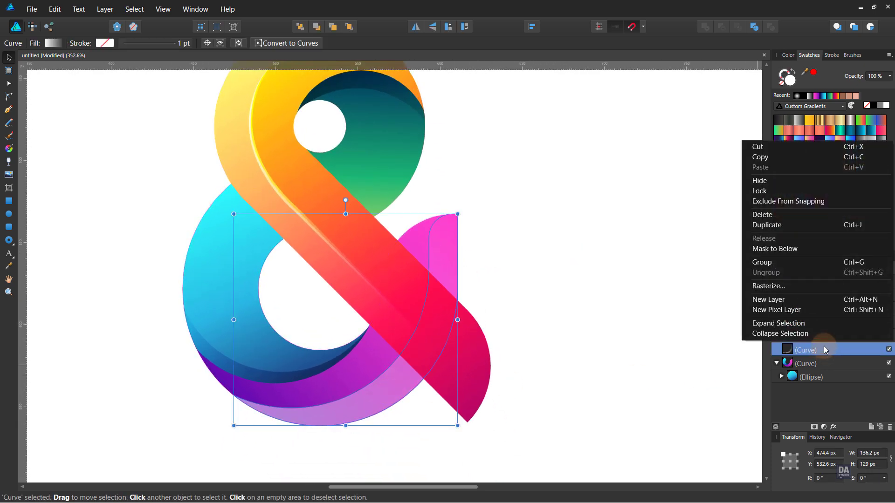
{"action": "left_click", "coordinate": [829, 225]}
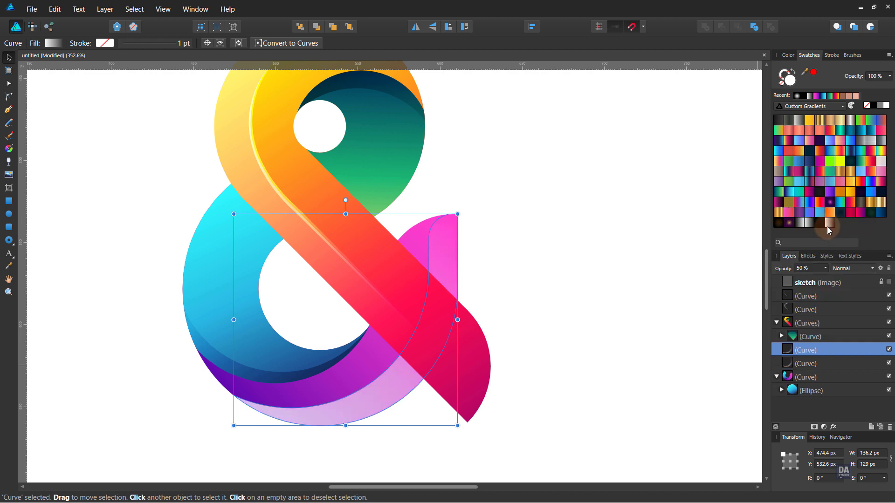
{"action": "left_click", "coordinate": [825, 268]}
{"action": "left_click_drag", "start_coordinate": [828, 278], "coordinate": [867, 279]}
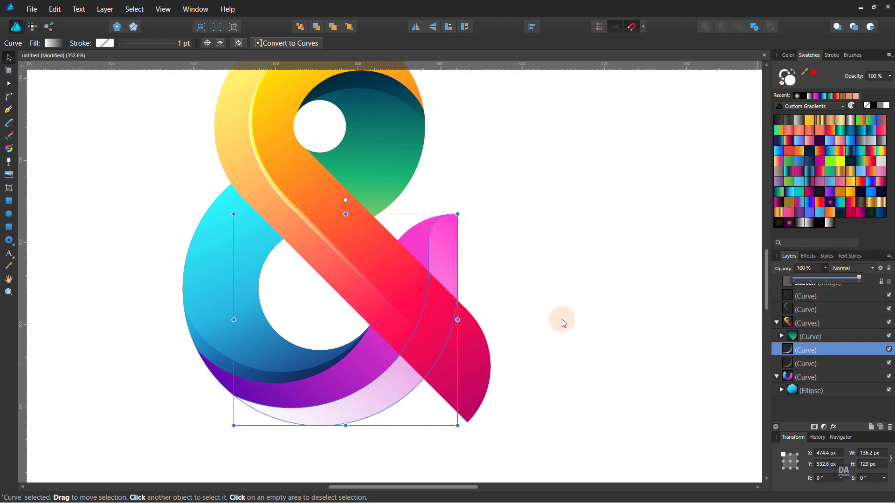
Step: Swap the copy's fill and stroke, making it a 2 pt gradient stroke with no fill
{"action": "left_click", "coordinate": [795, 78]}
{"action": "left_click", "coordinate": [832, 58]}
{"action": "scroll", "coordinate": [872, 87], "scroll_direction": "up", "scroll_amount": 1}
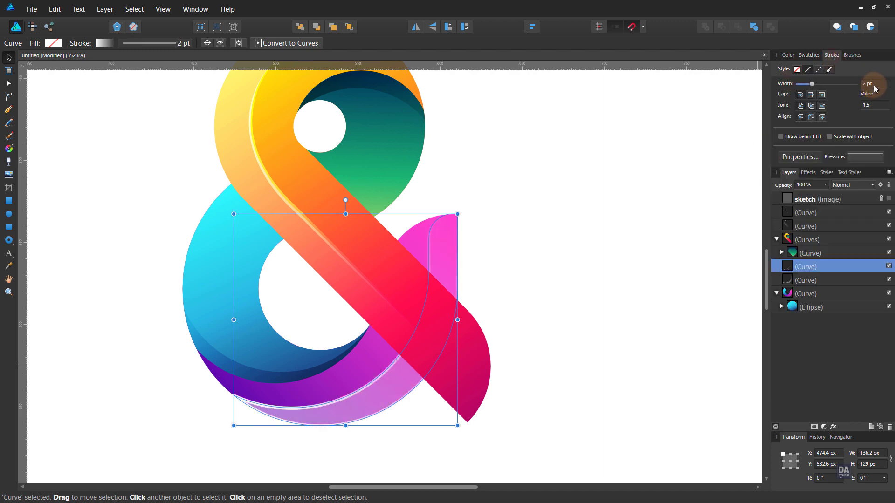
{"action": "scroll", "coordinate": [873, 85], "scroll_direction": "up", "scroll_amount": 1}
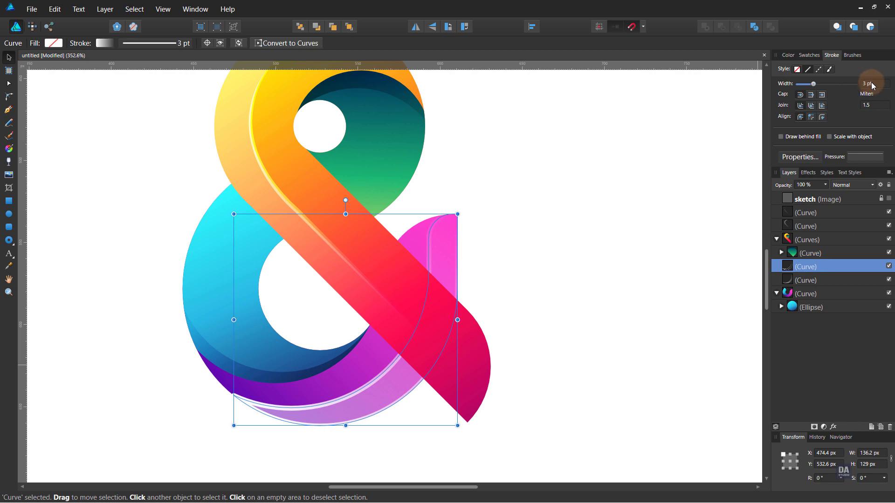
{"action": "scroll", "coordinate": [871, 83], "scroll_direction": "down", "scroll_amount": 1}
{"action": "left_click", "coordinate": [809, 56]}
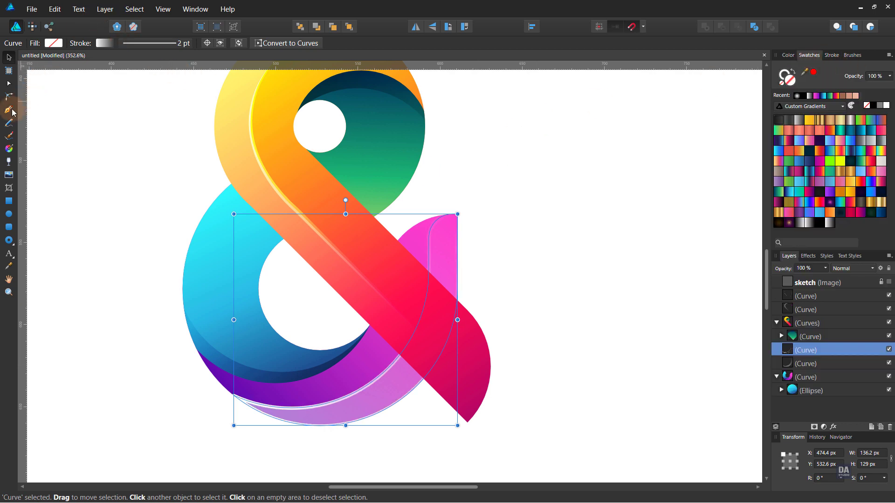
Step: Break the curve at its lower-left and upper-right nodes and delete the unwanted piece
{"action": "left_click", "coordinate": [9, 83]}
{"action": "left_click", "coordinate": [234, 395]}
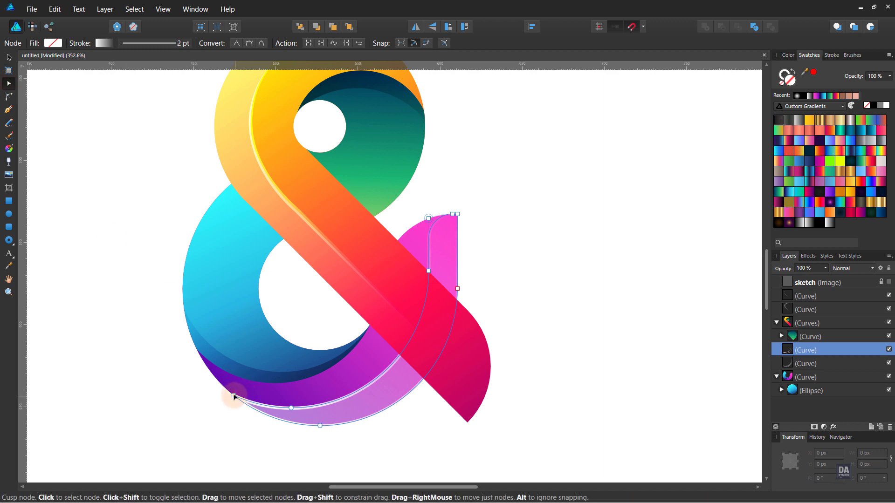
{"action": "left_click", "coordinate": [452, 214], "text": "shift"}
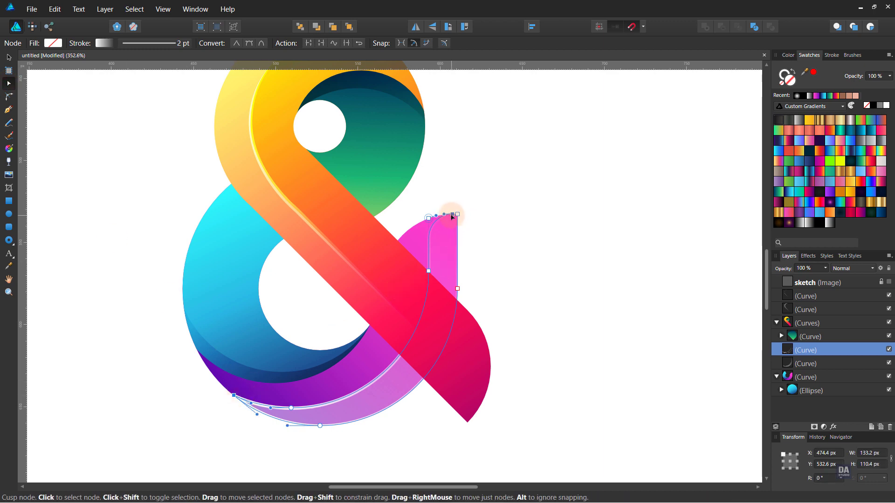
{"action": "left_click", "coordinate": [308, 43]}
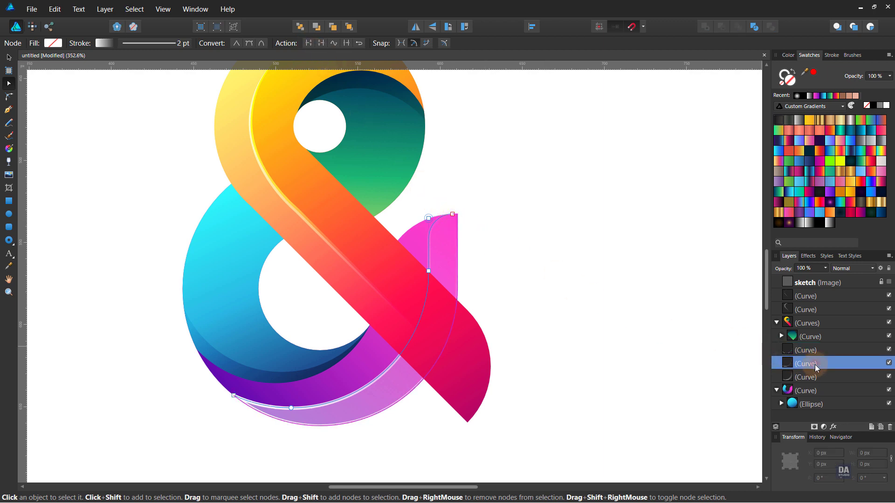
{"action": "left_click", "coordinate": [826, 351]}
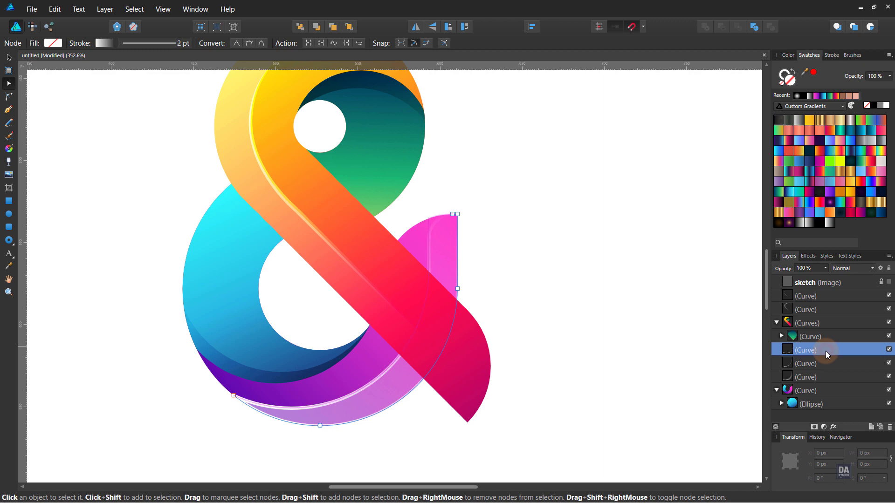
{"action": "key", "text": "Delete"}
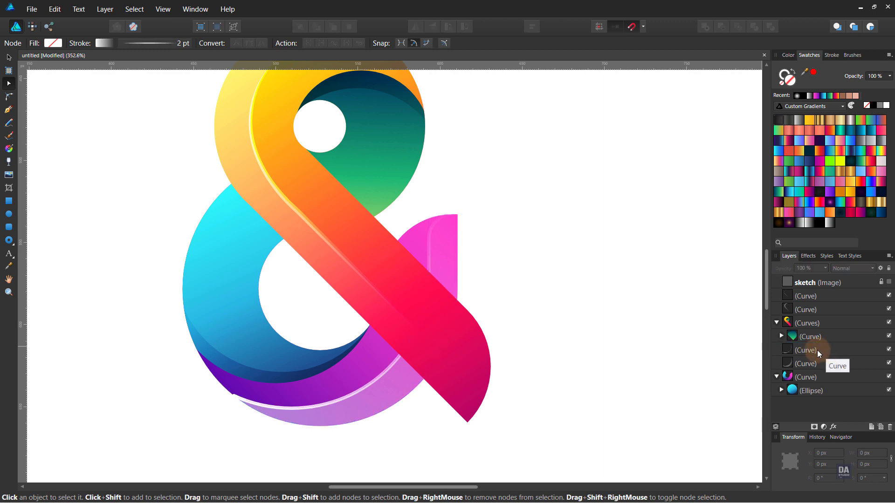
Step: Give the remaining arc an arched pressure profile tapering both ends, then expand its stroke
{"action": "left_click", "coordinate": [818, 352]}
{"action": "left_click", "coordinate": [831, 55]}
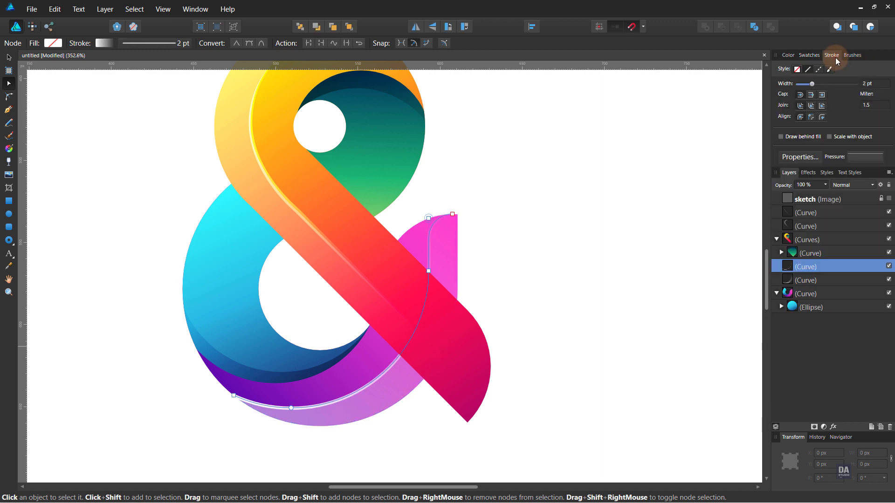
{"action": "left_click", "coordinate": [862, 157]}
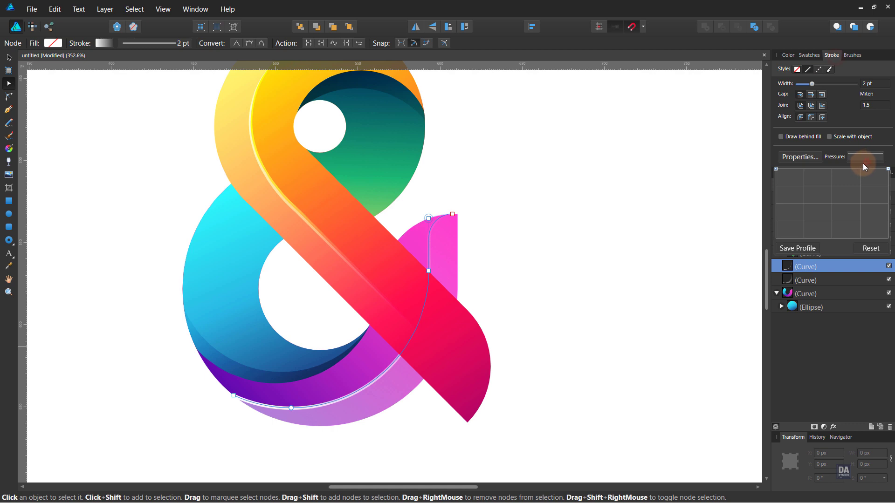
{"action": "left_click", "coordinate": [832, 169]}
{"action": "left_click_drag", "start_coordinate": [775, 169], "coordinate": [775, 238]}
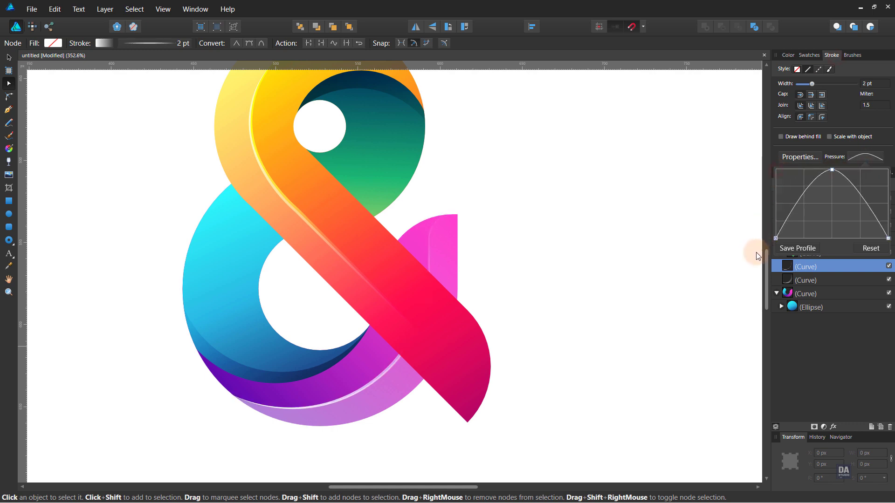
{"action": "left_click", "coordinate": [100, 10]}
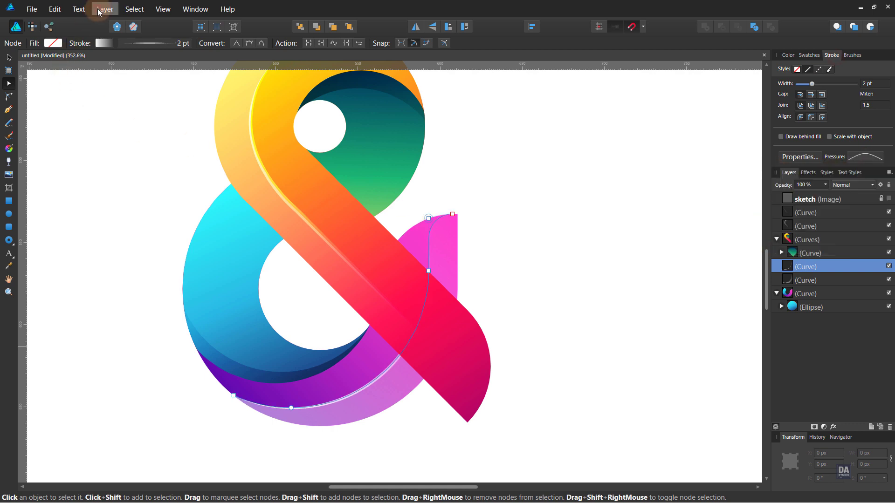
{"action": "left_click", "coordinate": [100, 10]}
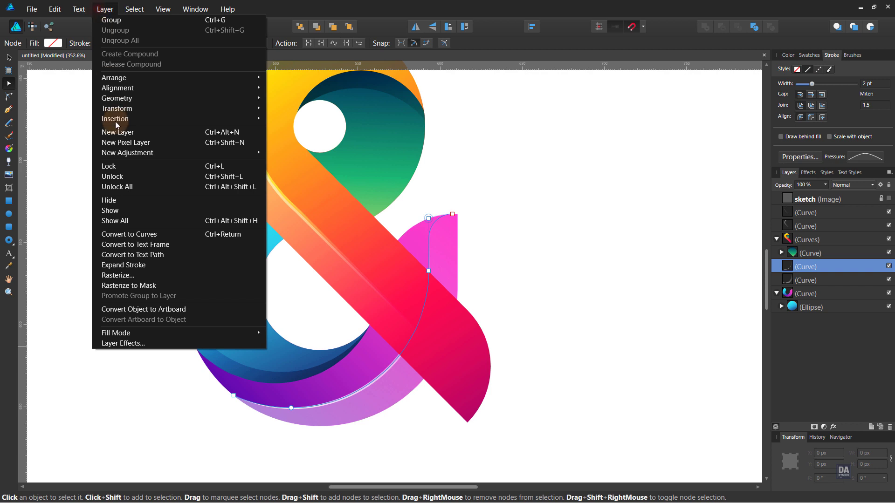
{"action": "left_click", "coordinate": [129, 265]}
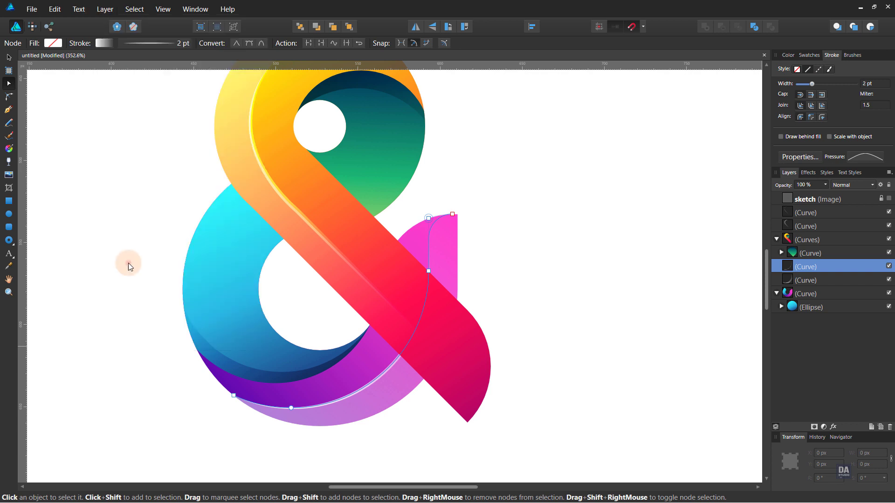
Step: Give the lower highlight an elliptical gradient fill centred on the bowl
{"action": "left_click", "coordinate": [58, 46]}
{"action": "left_click", "coordinate": [56, 104]}
{"action": "left_click", "coordinate": [47, 116]}
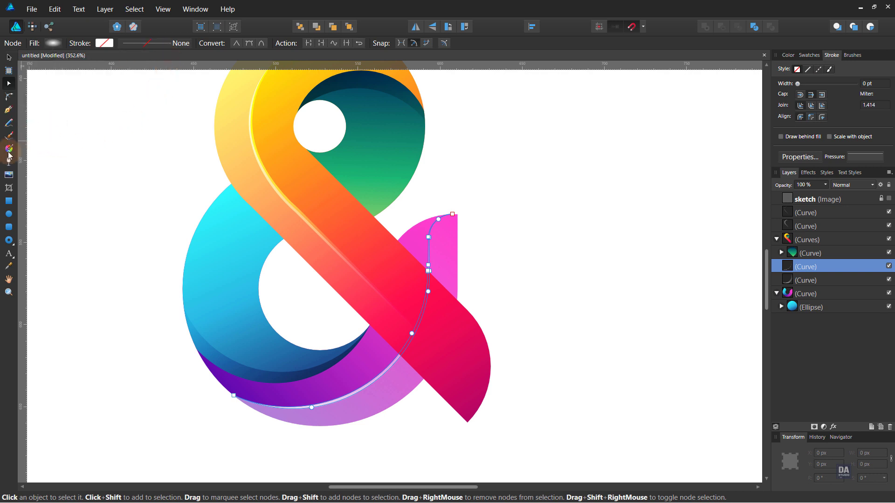
{"action": "left_click", "coordinate": [9, 148]}
{"action": "left_click_drag", "start_coordinate": [390, 367], "coordinate": [535, 269]}
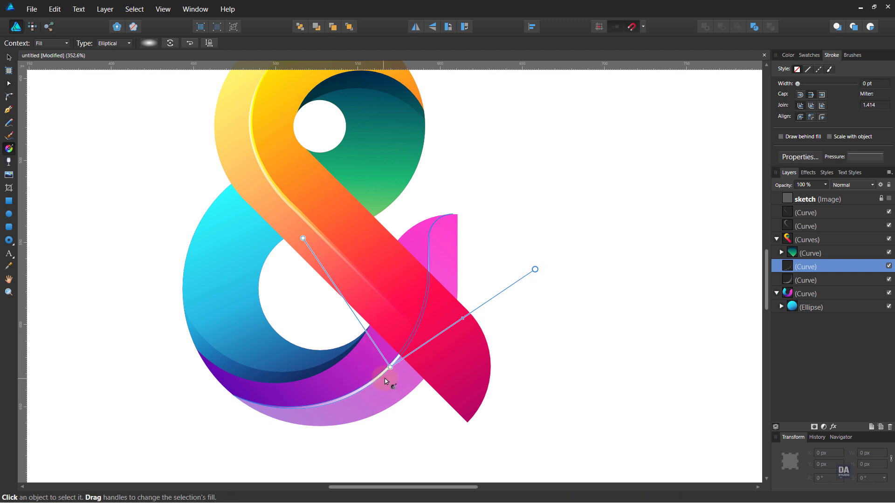
{"action": "left_click_drag", "start_coordinate": [390, 367], "coordinate": [384, 379]}
{"action": "left_click_drag", "start_coordinate": [535, 270], "coordinate": [539, 284]}
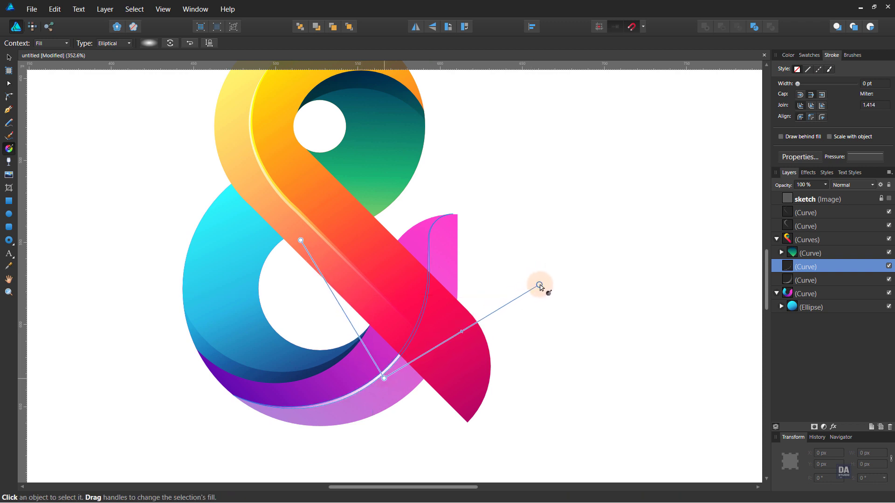
{"action": "left_click_drag", "start_coordinate": [384, 379], "coordinate": [383, 374]}
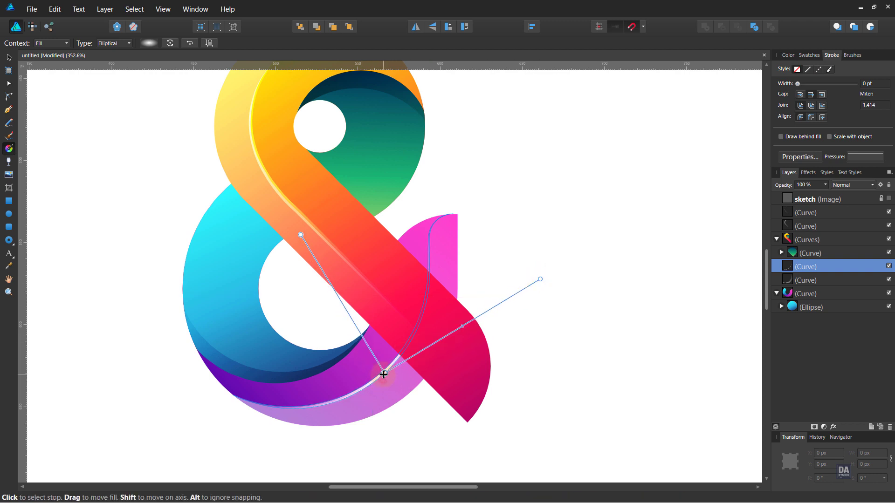
{"action": "key", "text": "v"}
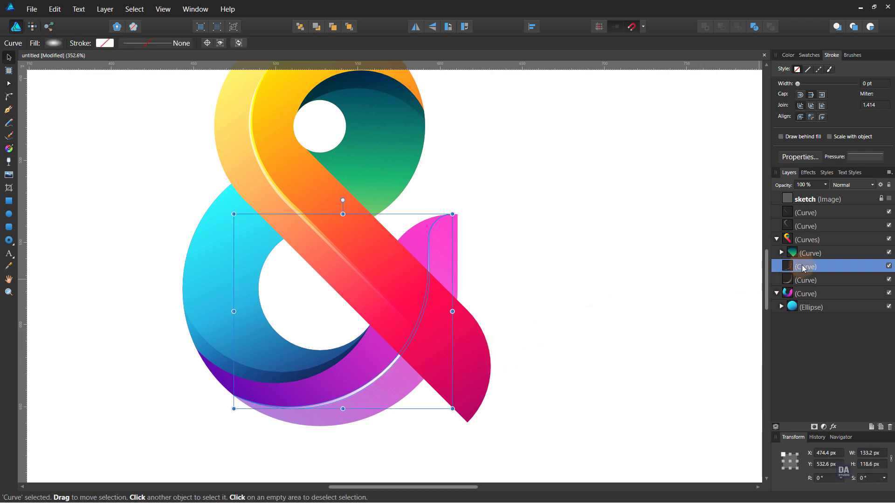
Step: Lower the highlight's opacity to 75% and deselect it
{"action": "left_click", "coordinate": [825, 185]}
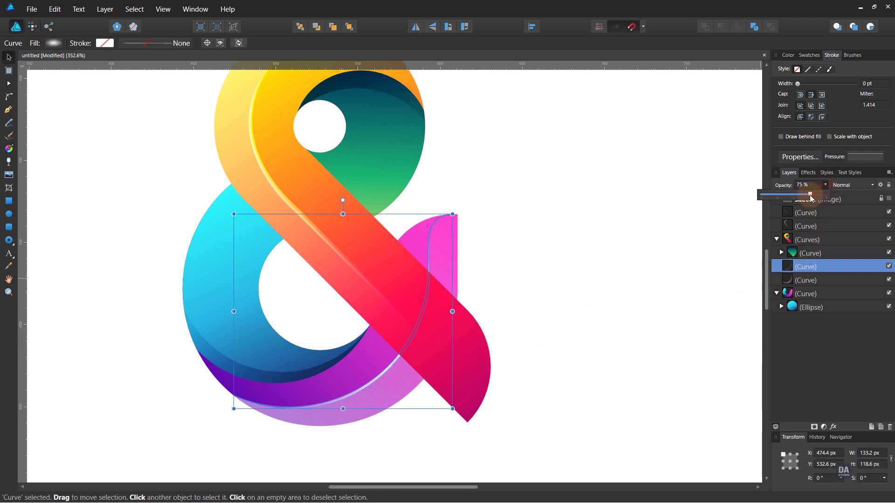
{"action": "mouse_move", "coordinate": [827, 195]}
{"action": "left_mouse_down"}
{"action": "mouse_move", "coordinate": [797, 195]}
{"action": "mouse_move", "coordinate": [810, 202]}
{"action": "left_mouse_up"}
{"action": "left_click", "coordinate": [570, 287]}
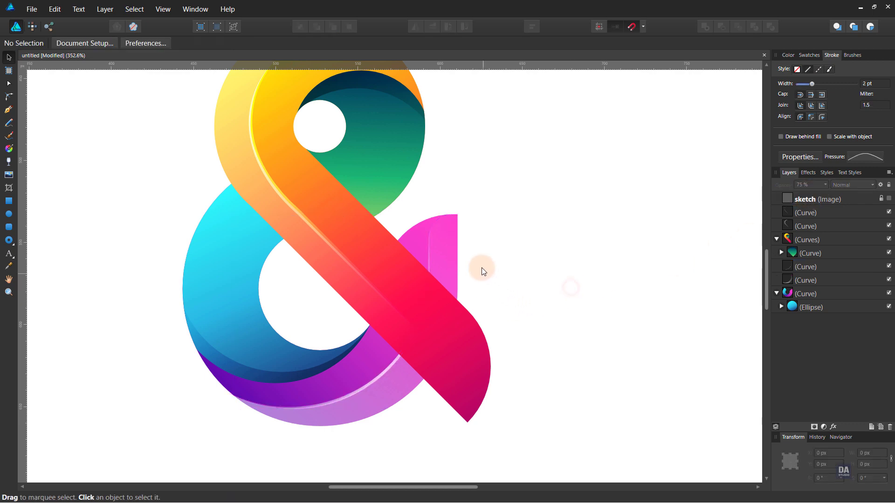
{"action": "scroll", "coordinate": [481, 265], "scroll_direction": "down", "scroll_amount": 3}
{"action": "scroll", "coordinate": [489, 251], "scroll_direction": "up", "scroll_amount": 1}
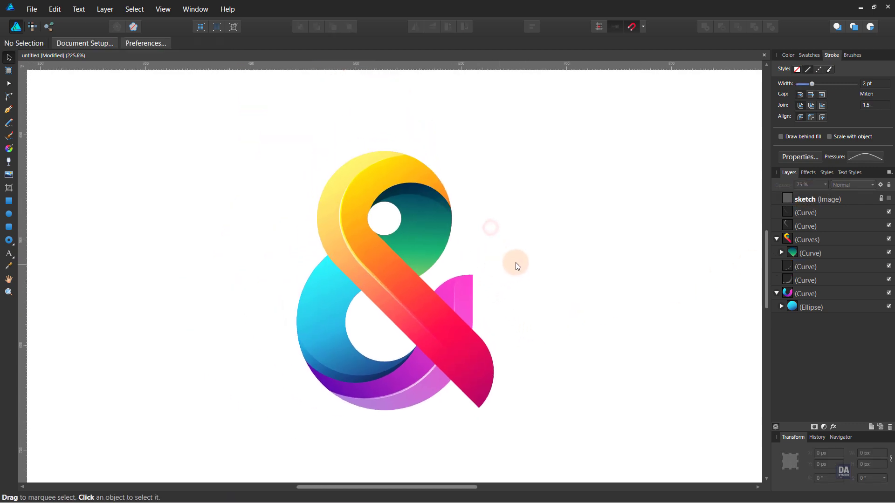